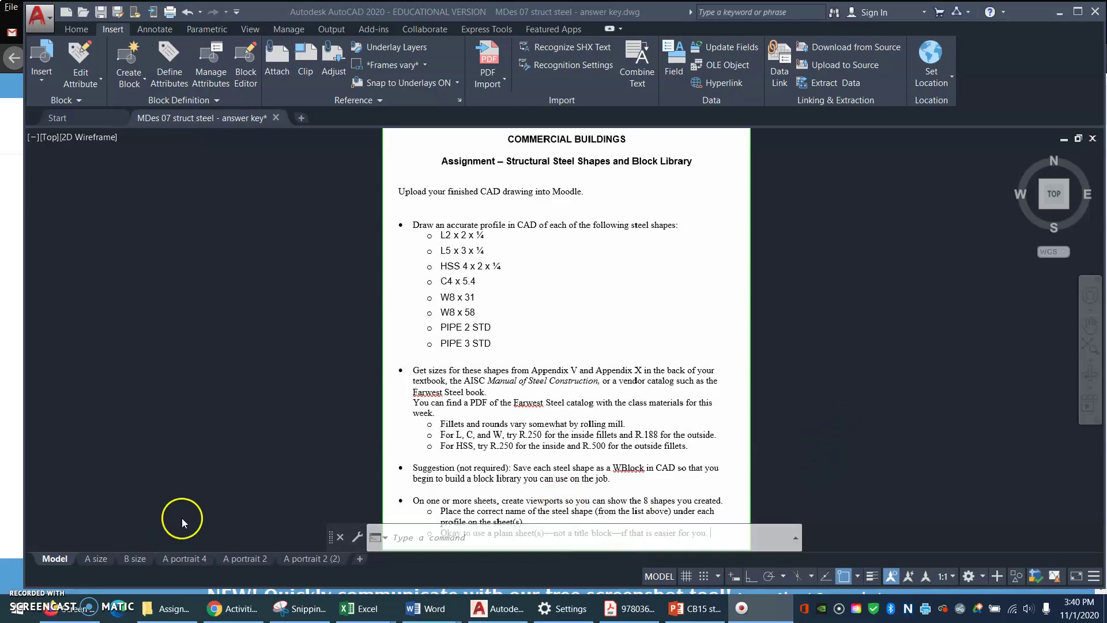
- Examine the A portrait 4 layout and its viewports of steel shapes, including the pipe viewport
mouse_move(177, 564)
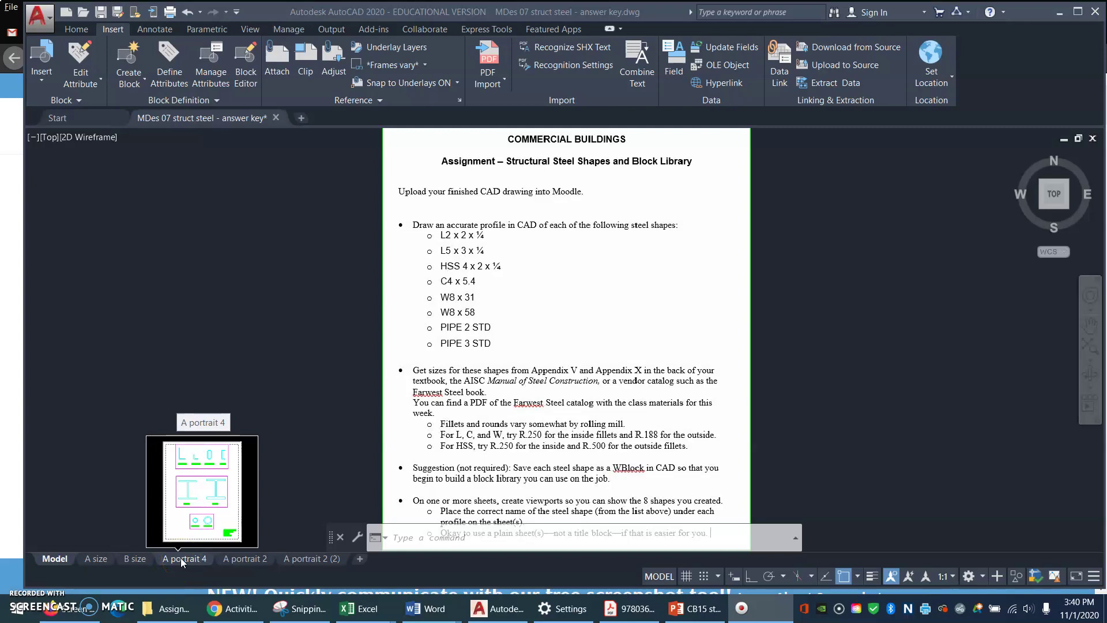
click(181, 558)
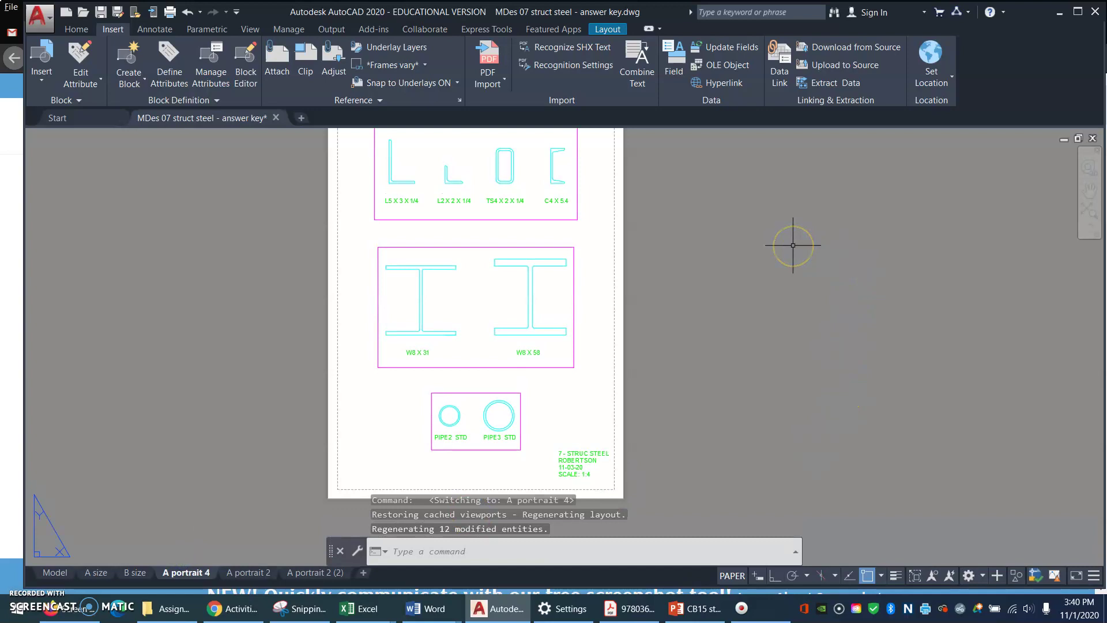
text(p)
key(Return)
drag(711, 190, 746, 214)
key(Escape)
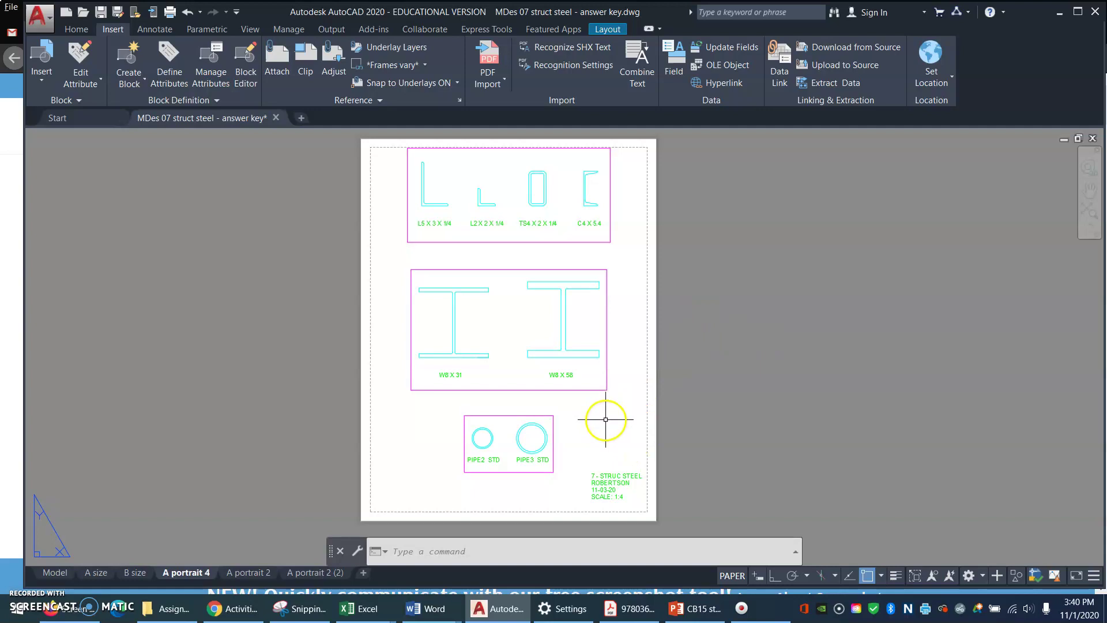
click(552, 439)
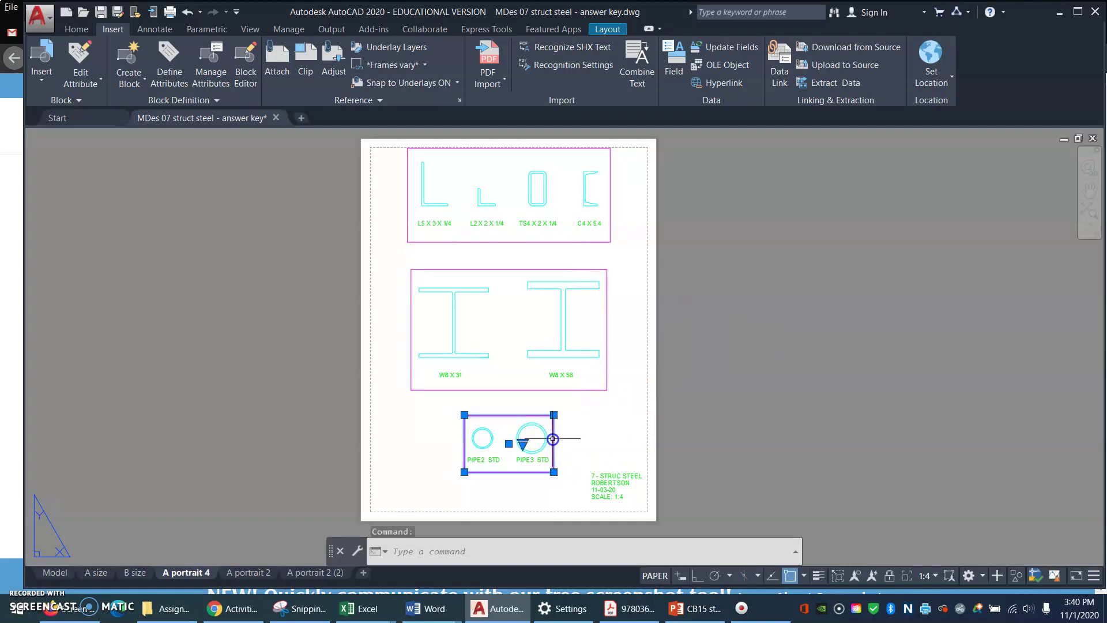
key(Escape)
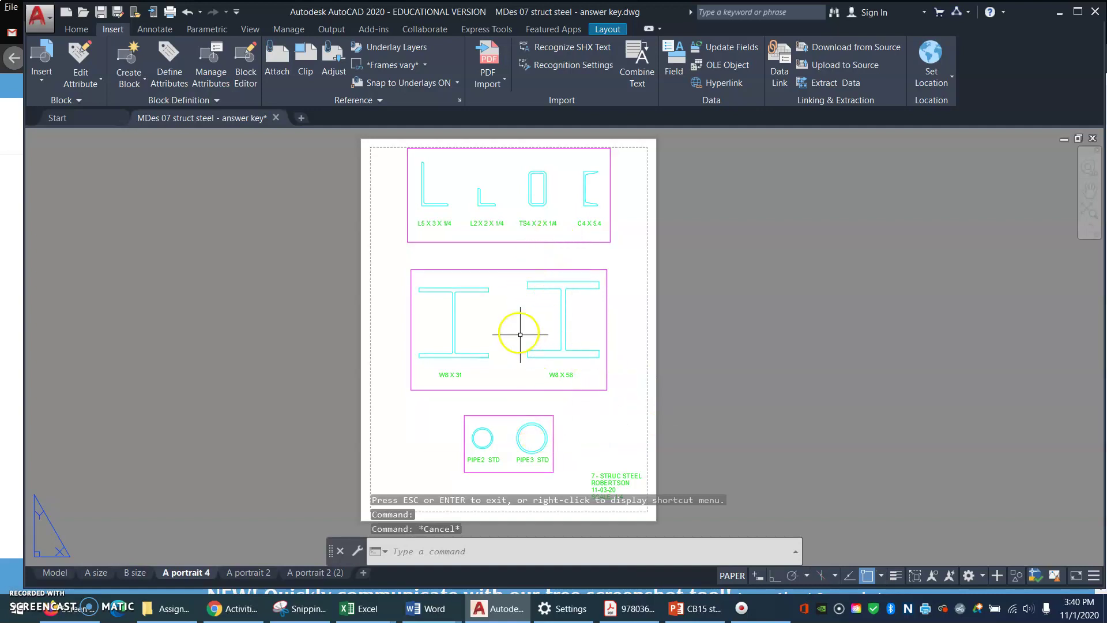
- Zoom out slightly inside the viewport showing the W8 x 31 and W8 x 58 shapes, and return to paper space
double_click(516, 306)
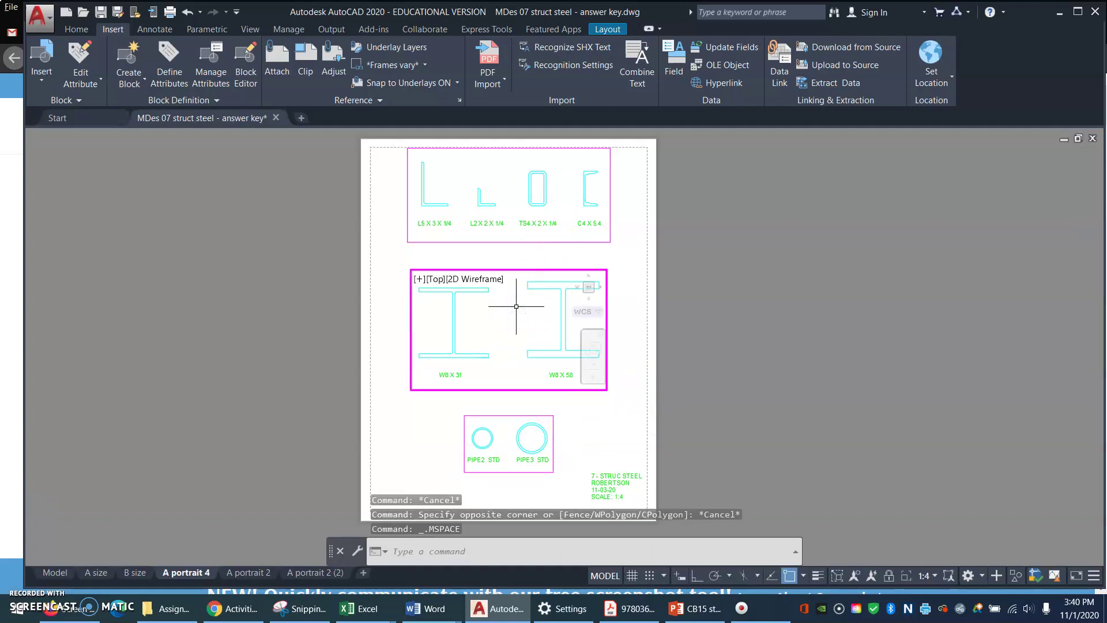
text(z)
key(Return)
key(Return)
mouse_move(507, 309)
mouse_down()
mouse_move(524, 234)
mouse_move(535, 380)
mouse_move(526, 317)
mouse_up()
key(Escape)
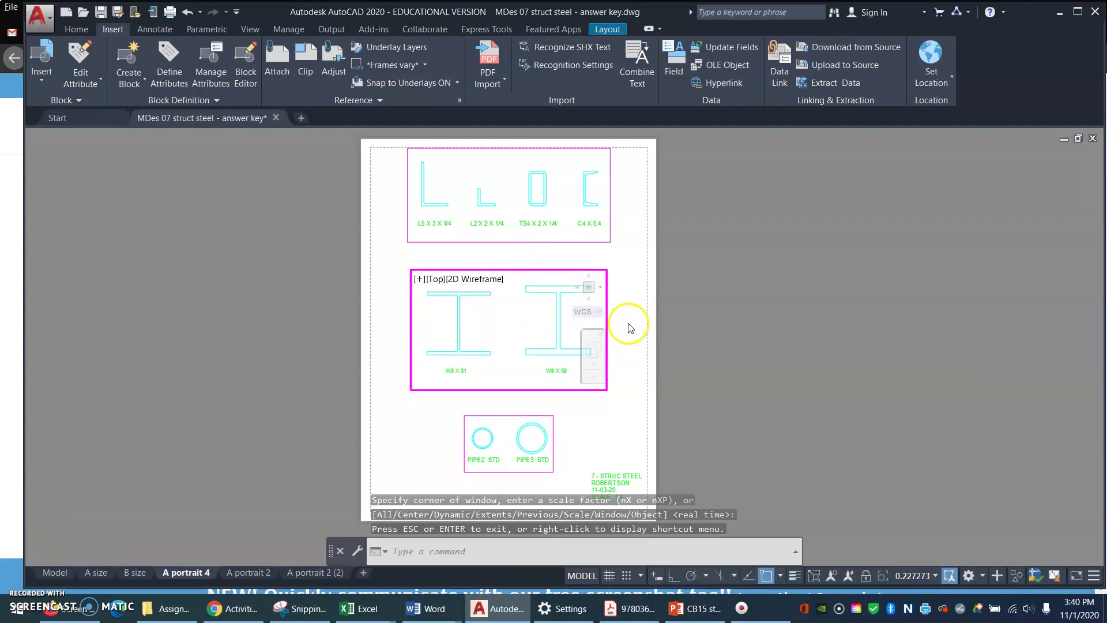
double_click(629, 325)
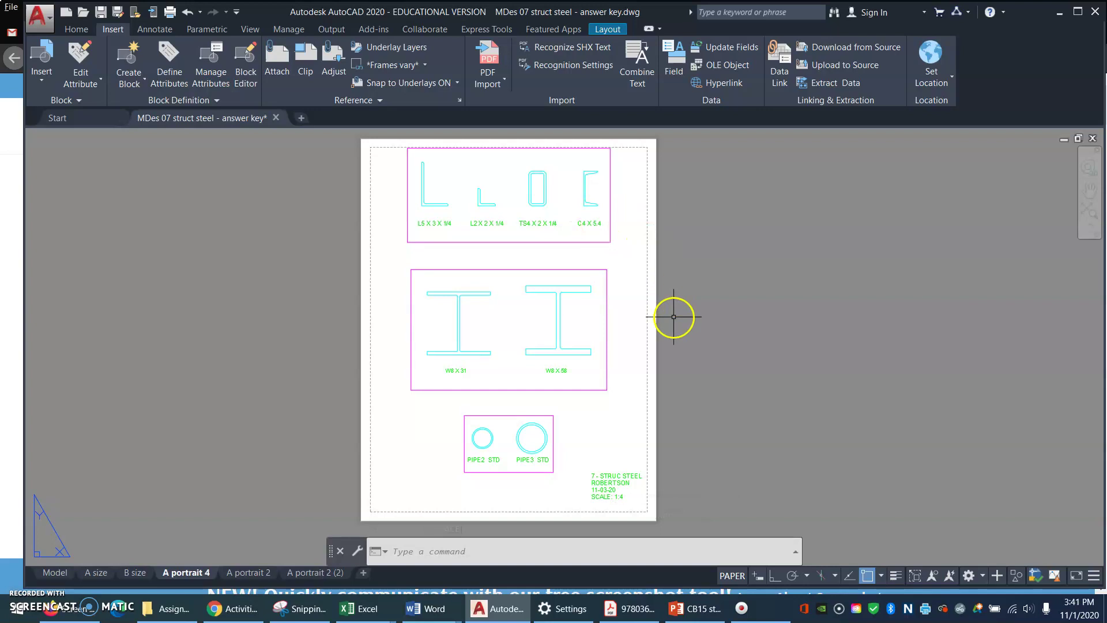
- Review the A portrait 2 and A portrait 2 (2) layouts, and return to model space
click(247, 572)
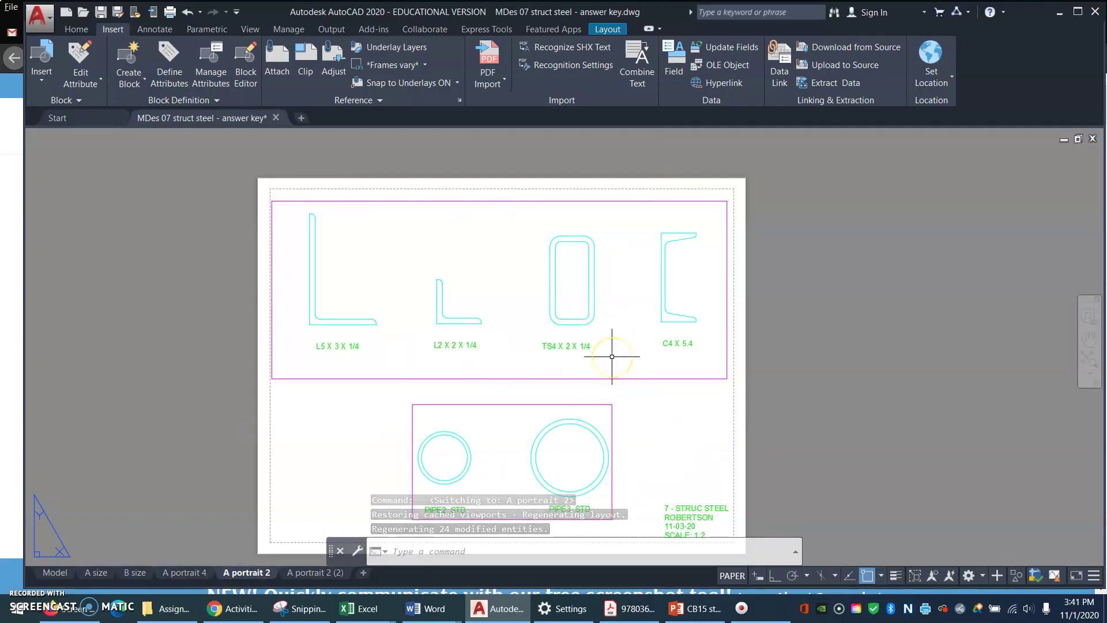
click(296, 572)
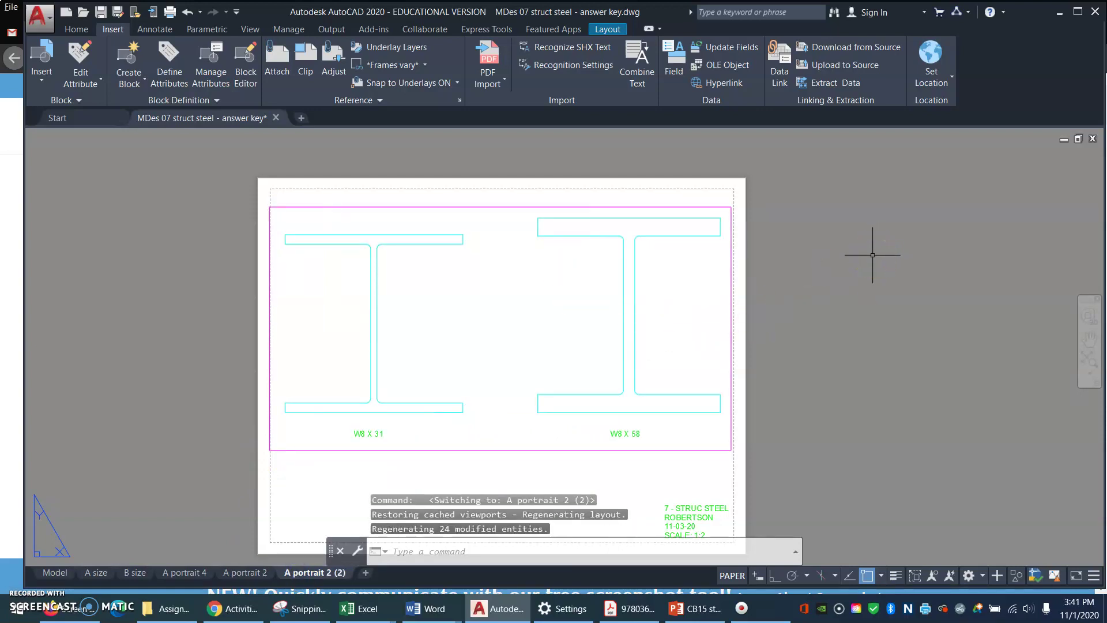
click(42, 577)
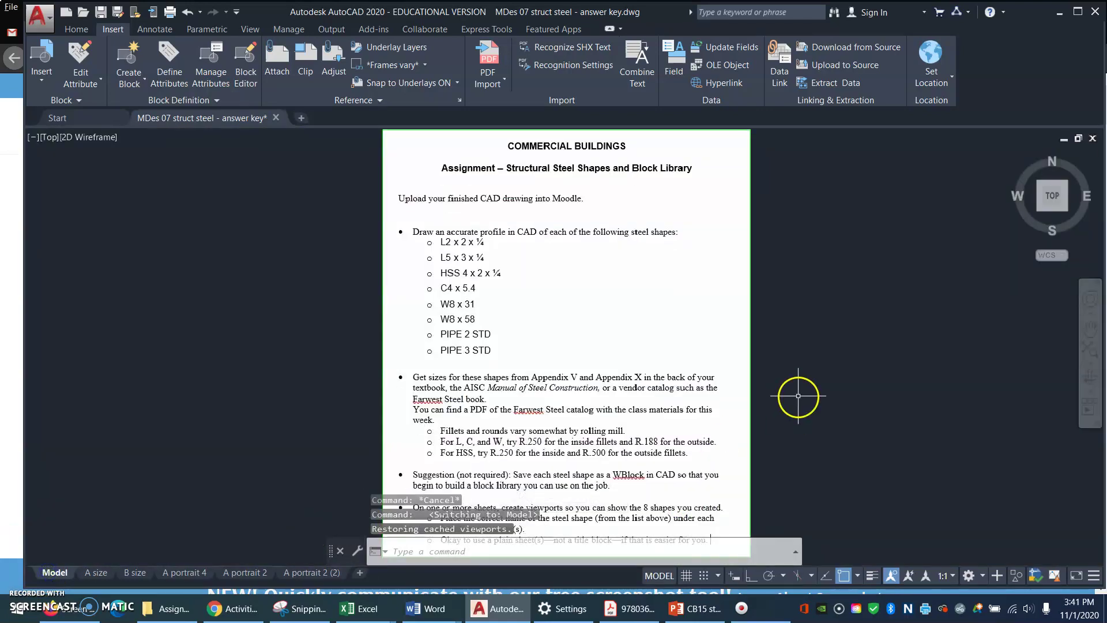
- Bring the Farwest structural channel table into view beside an empty drawing area to read the C4 x 5.4 dimensions
text(z)
key(Return)
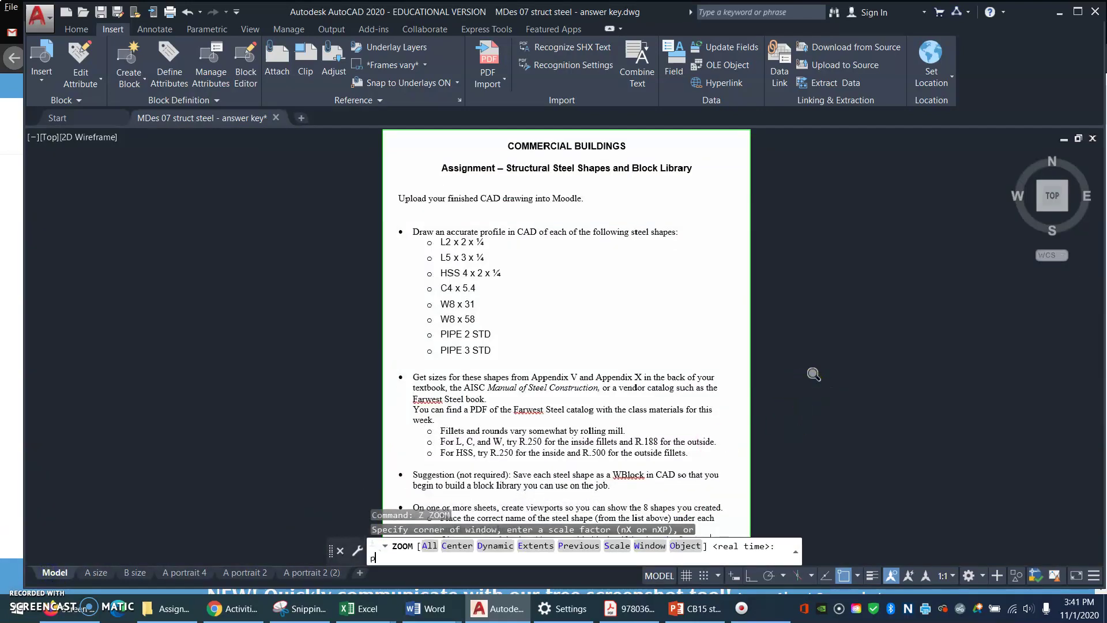
text(p)
key(Return)
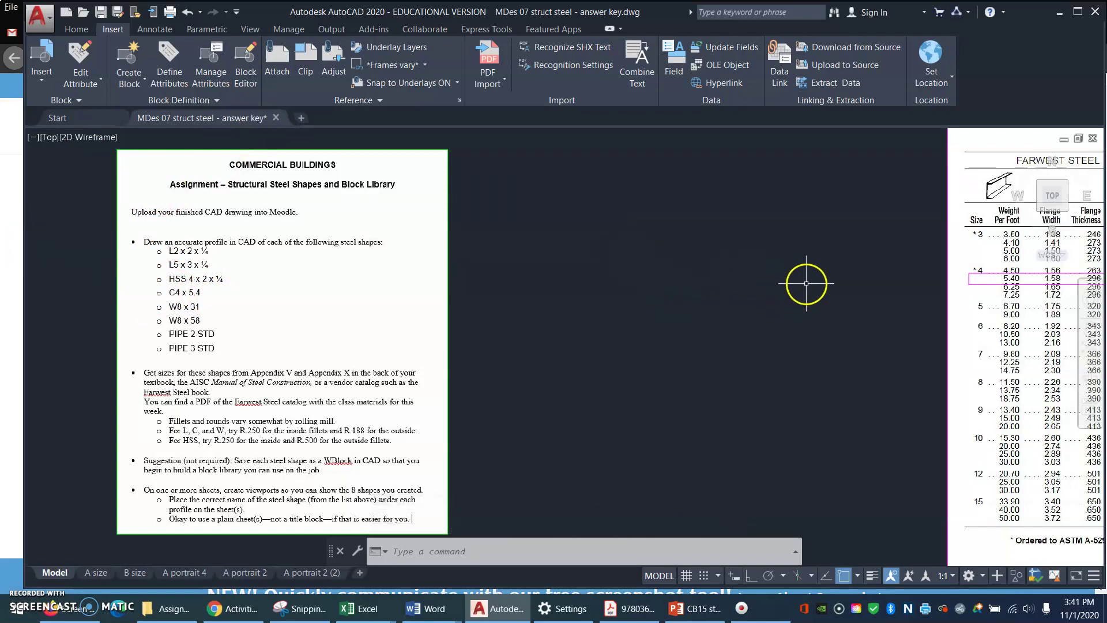
text(p)
key(Return)
mouse_move(806, 283)
mouse_down()
mouse_move(813, 271)
mouse_move(640, 259)
mouse_move(585, 289)
mouse_move(451, 284)
mouse_up()
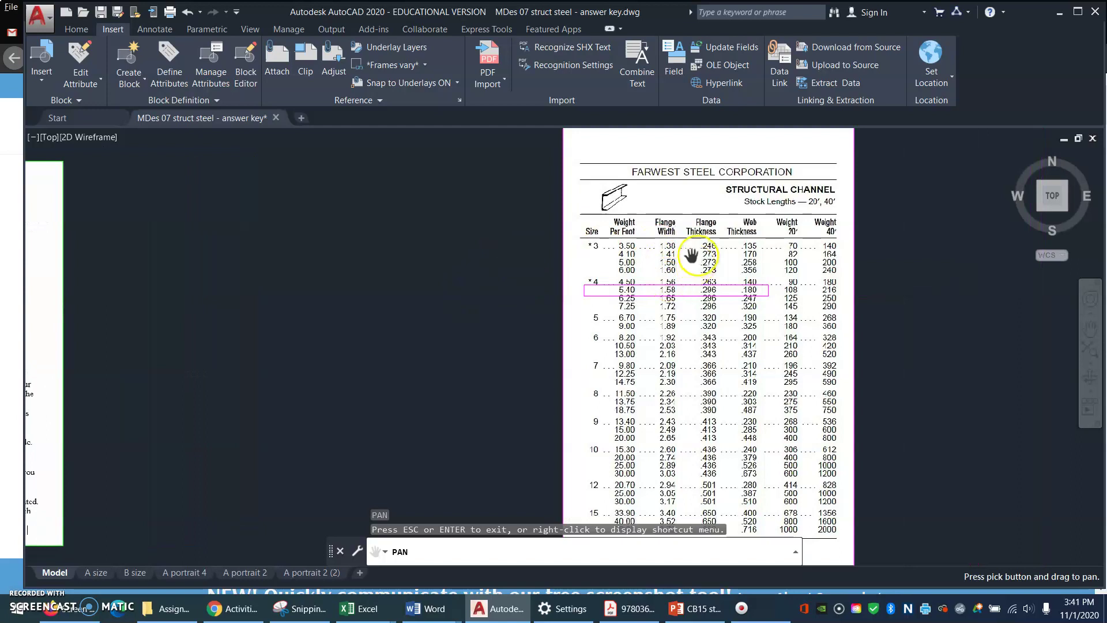
key(Escape)
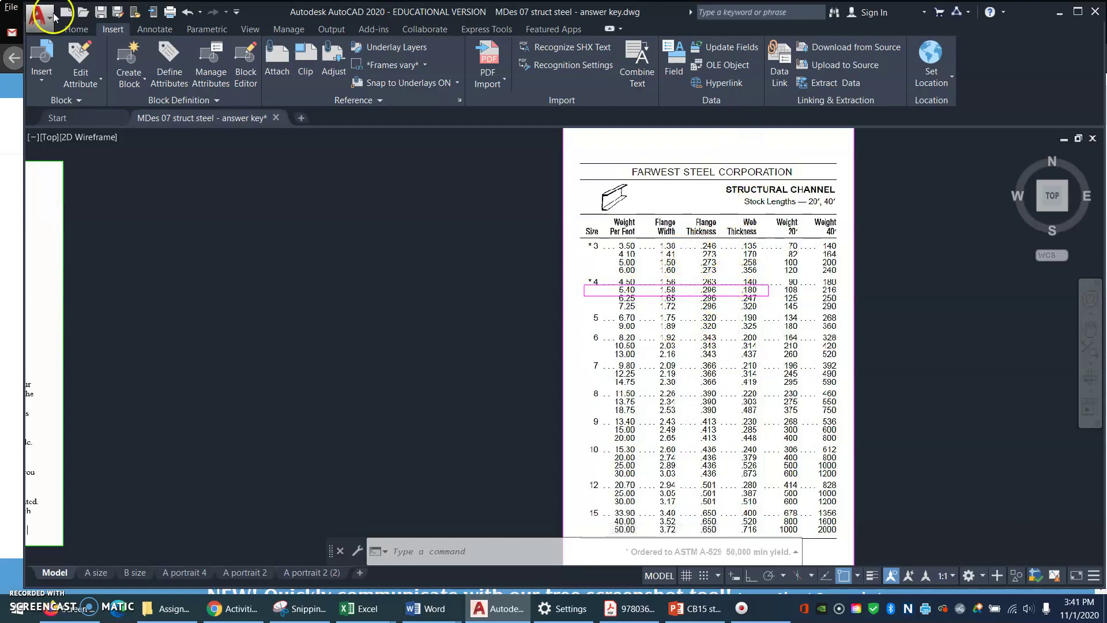
- Make the Object layer current and turn on Ortho mode
click(76, 29)
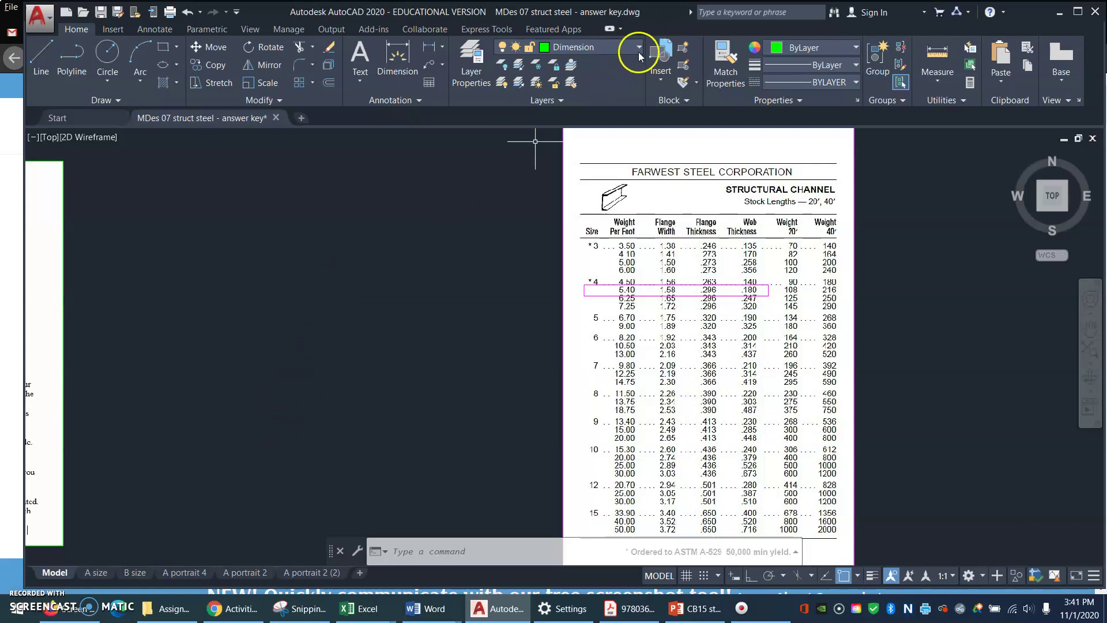
click(638, 48)
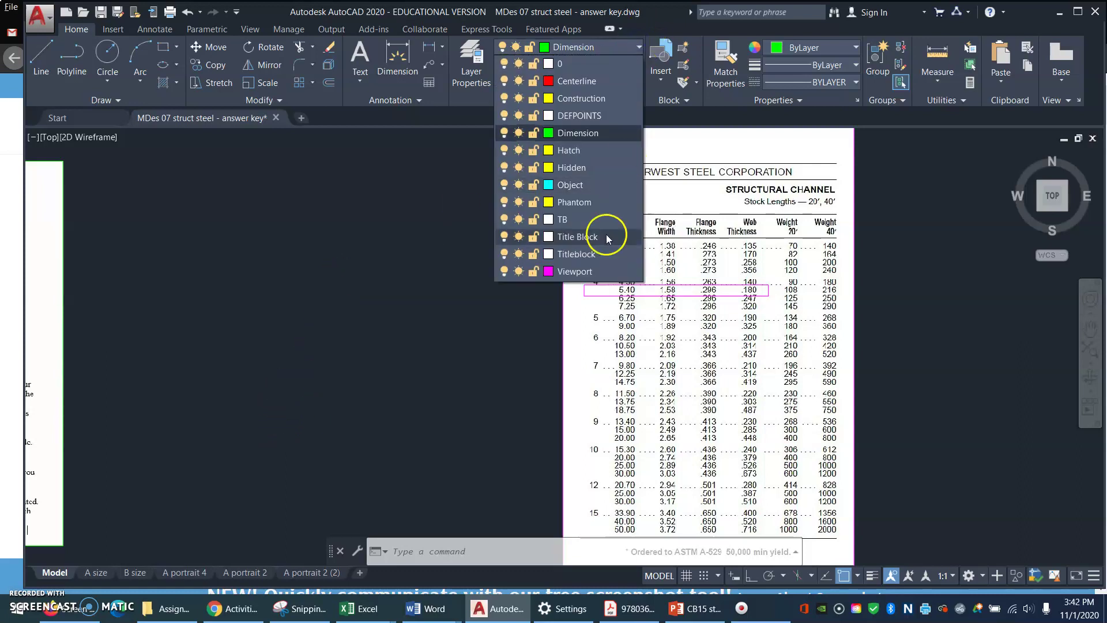
click(573, 184)
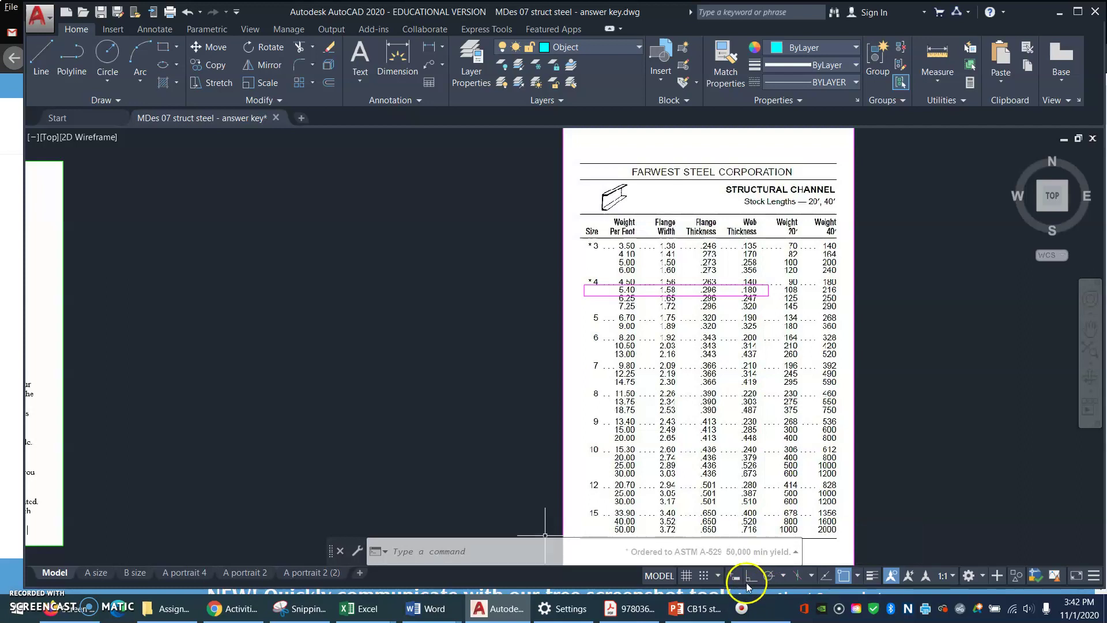
click(750, 577)
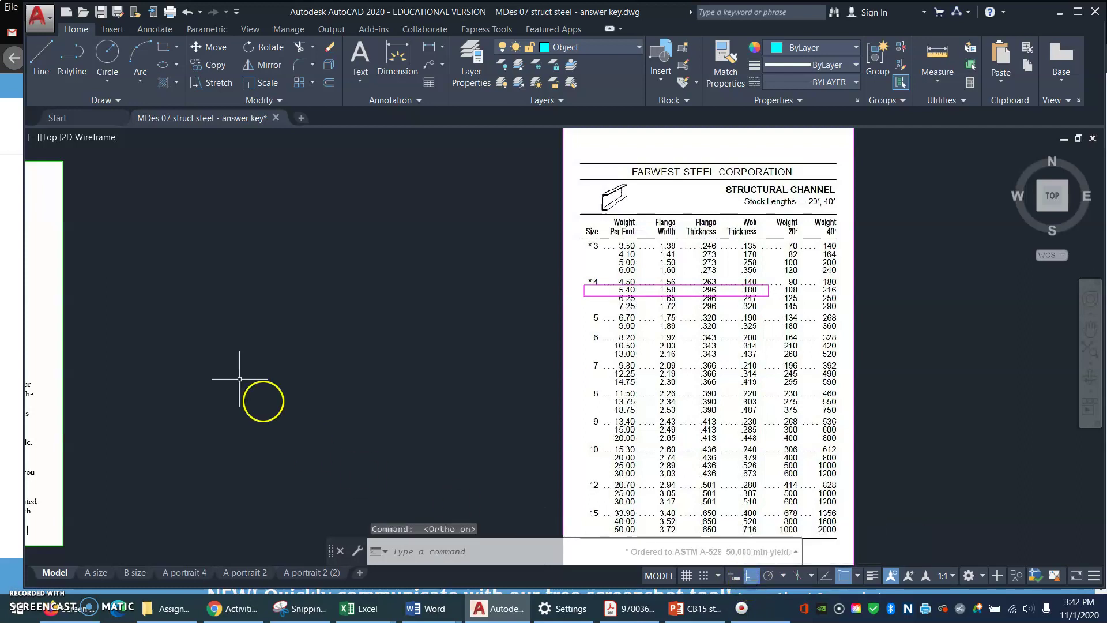
- Draw a horizontal line low in the empty area beside the structural channel table as the channel's bottom edge
text(l)
key(Return)
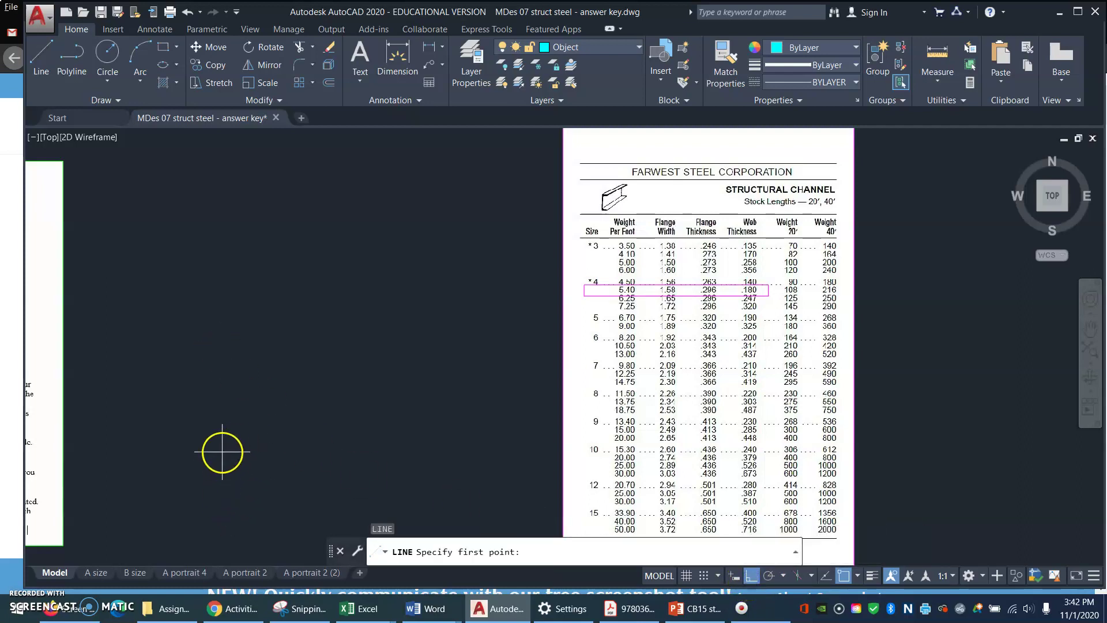
click(222, 451)
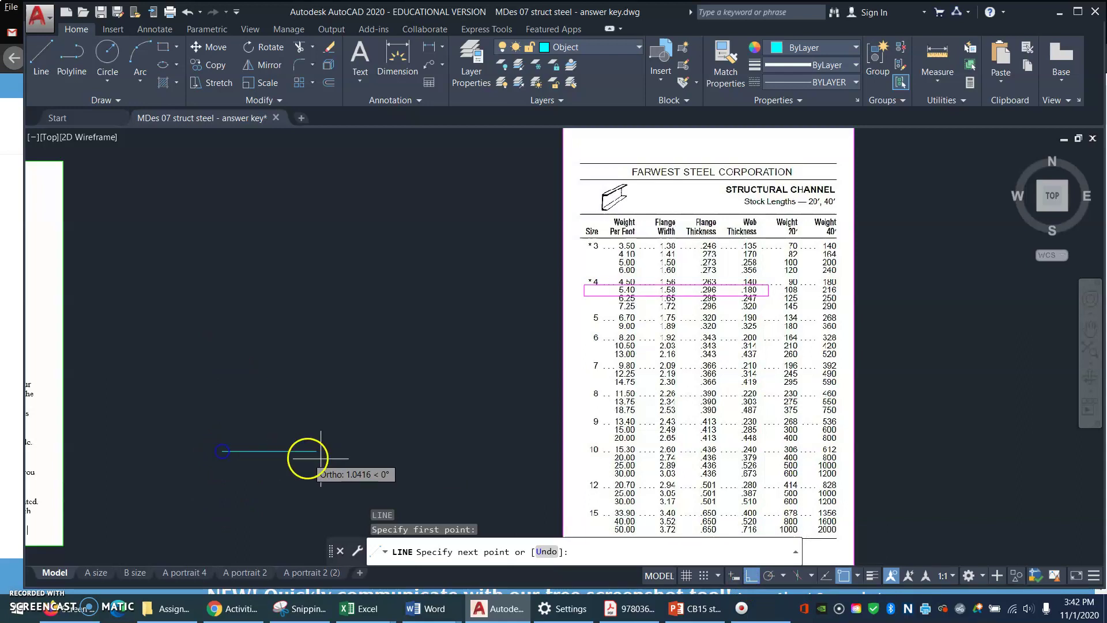
click(447, 462)
key(Return)
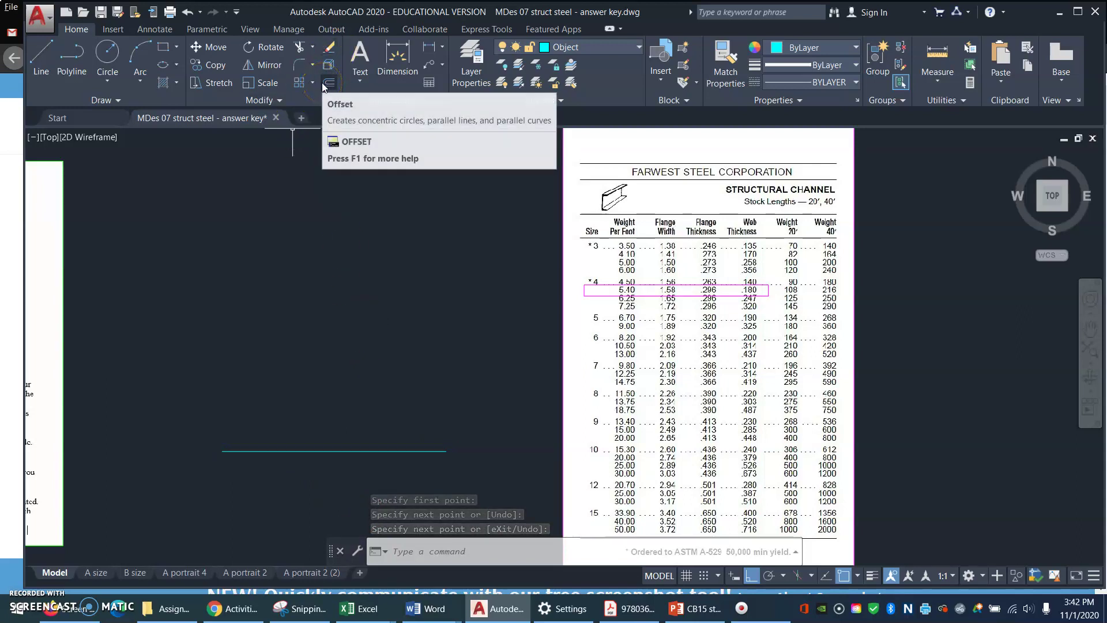
- Offset the horizontal line upward by 4 for the channel's overall depth
text(o)
key(Return)
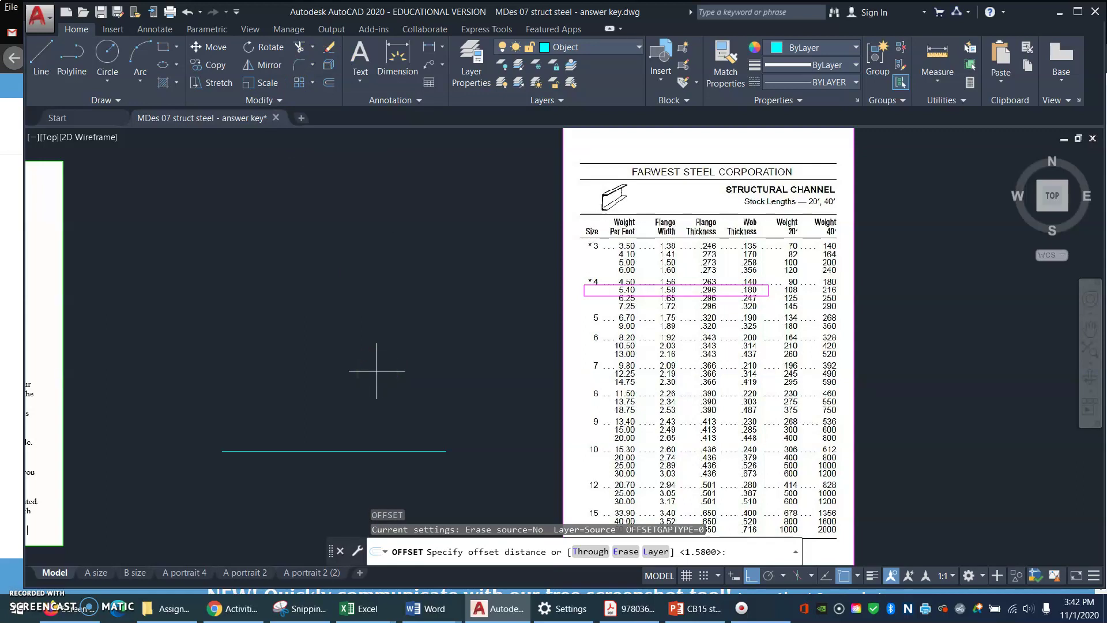
text(4)
key(Return)
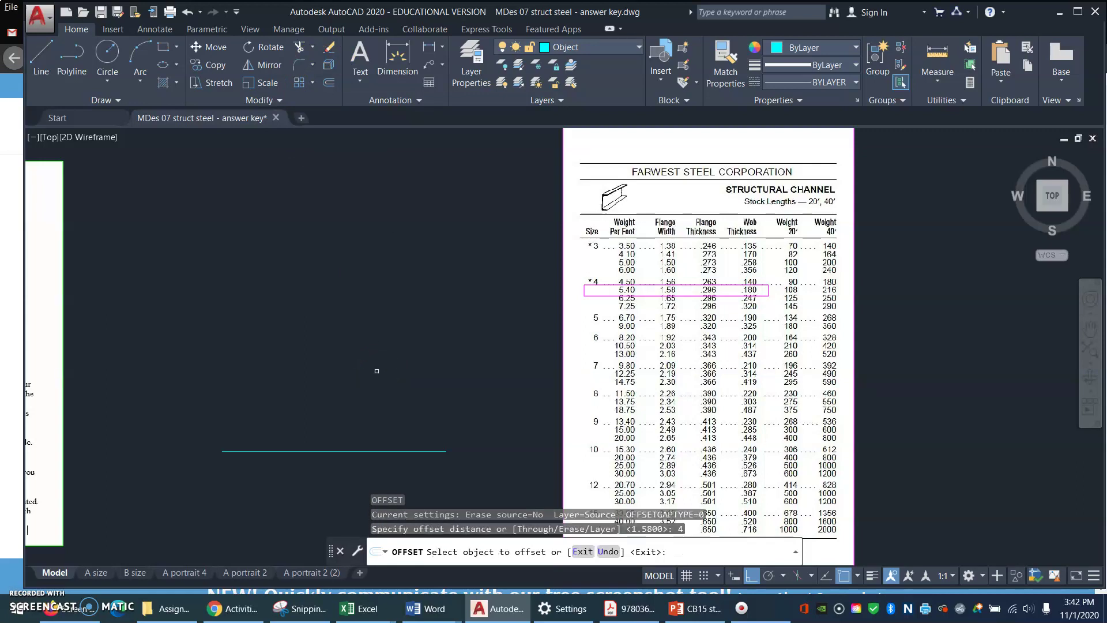
click(354, 449)
click(344, 348)
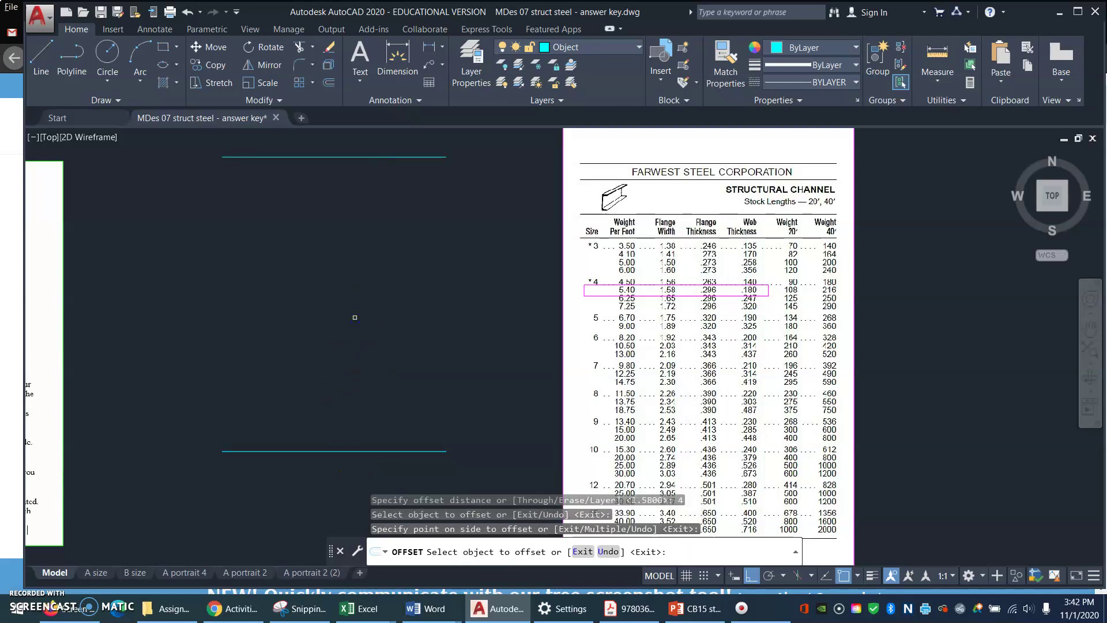
key(Return)
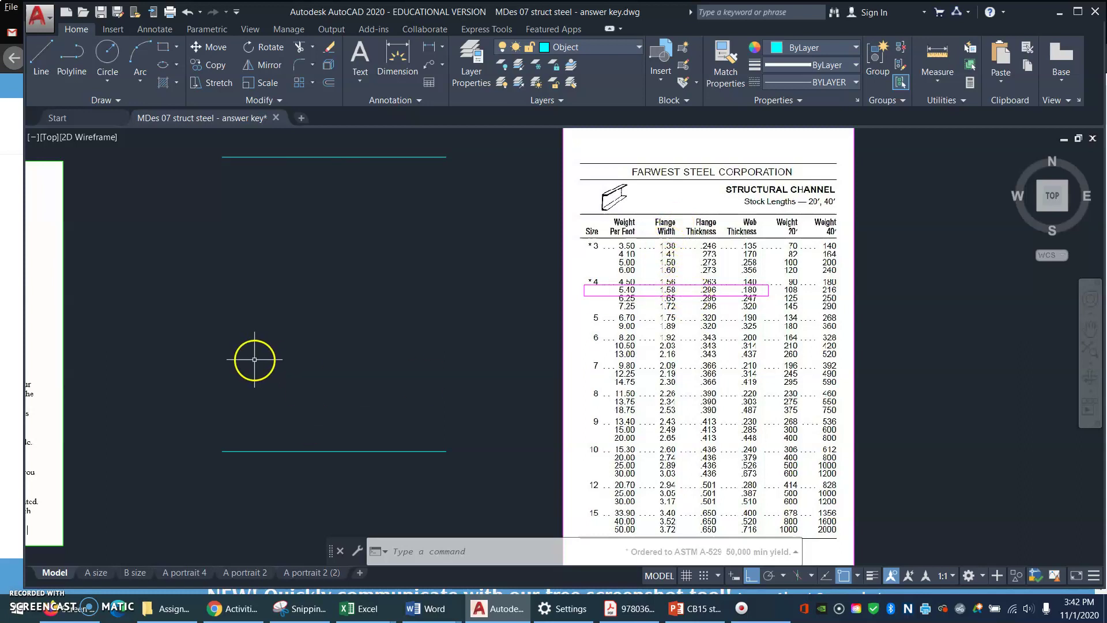
- Draw a vertical line joining the left endpoints of the two horizontal lines
text(l)
key(Return)
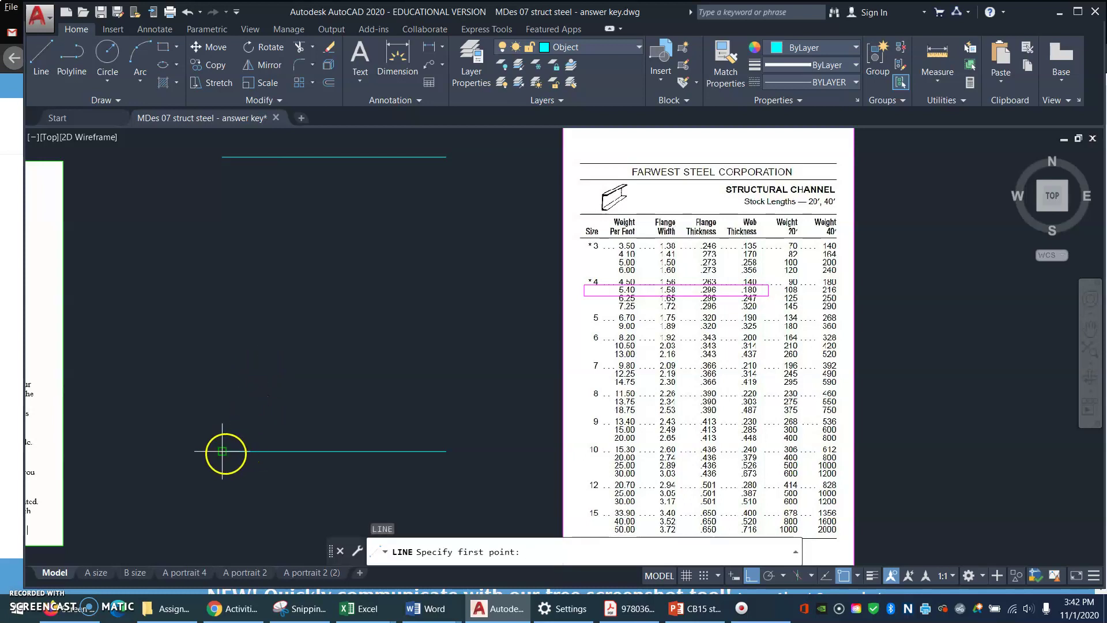
click(222, 450)
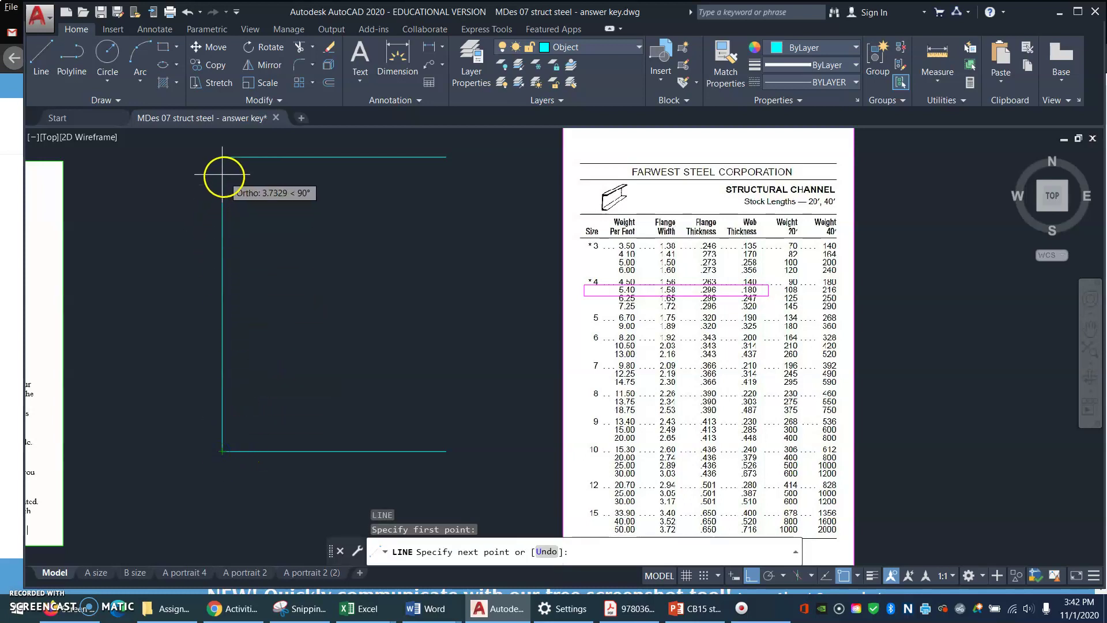
click(221, 156)
key(Return)
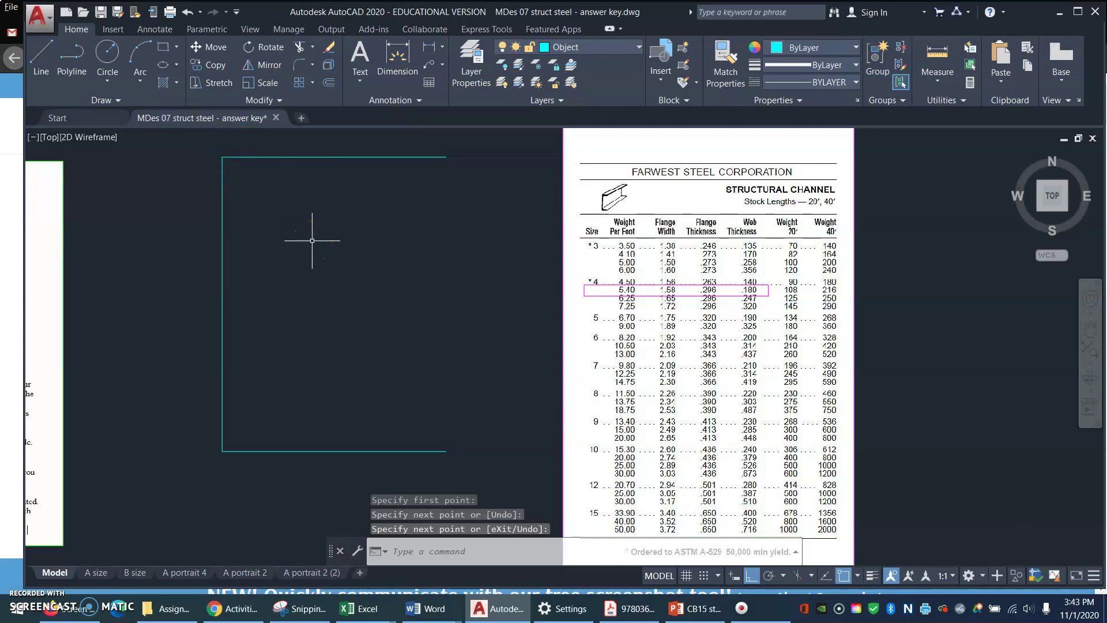
- Offset the vertical line to the right by 1.58 for the channel's flange width
text(o)
key(Return)
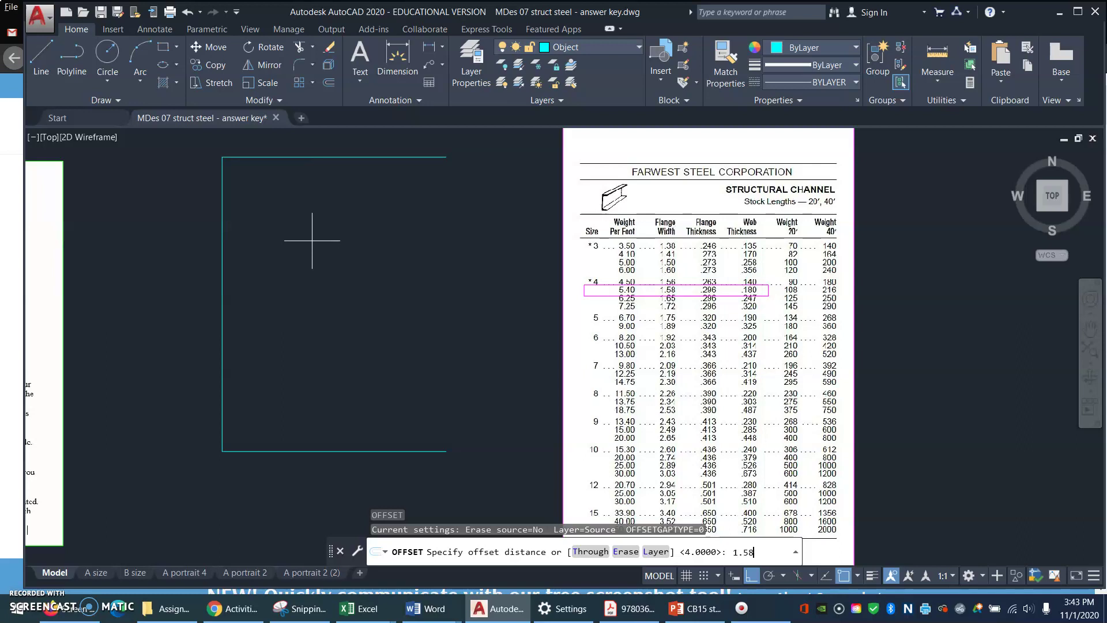
key(Return)
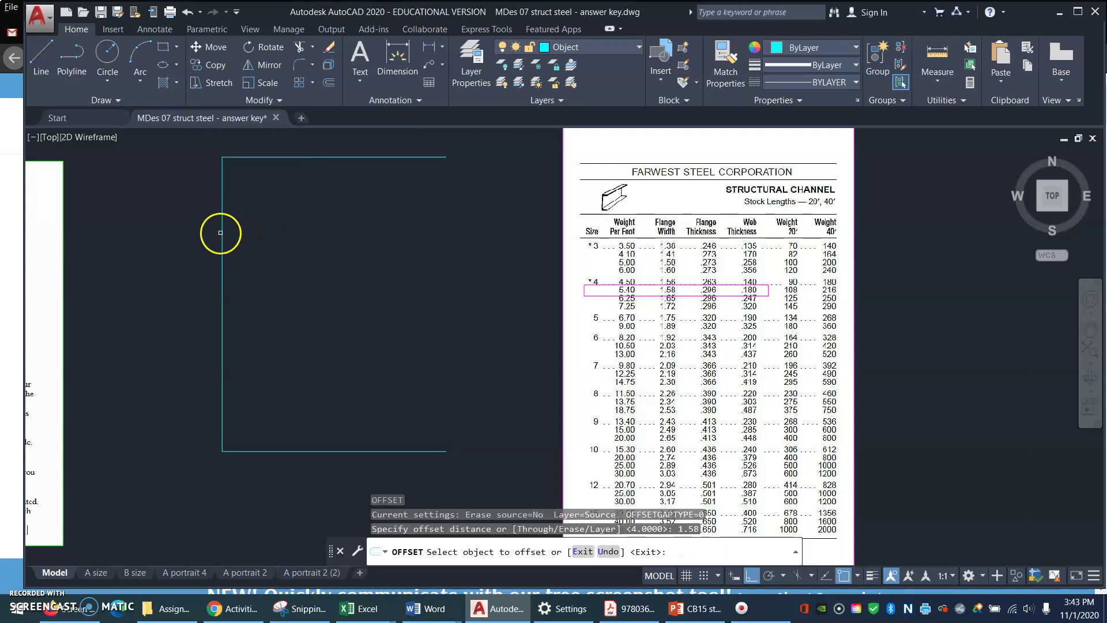
click(222, 233)
click(363, 236)
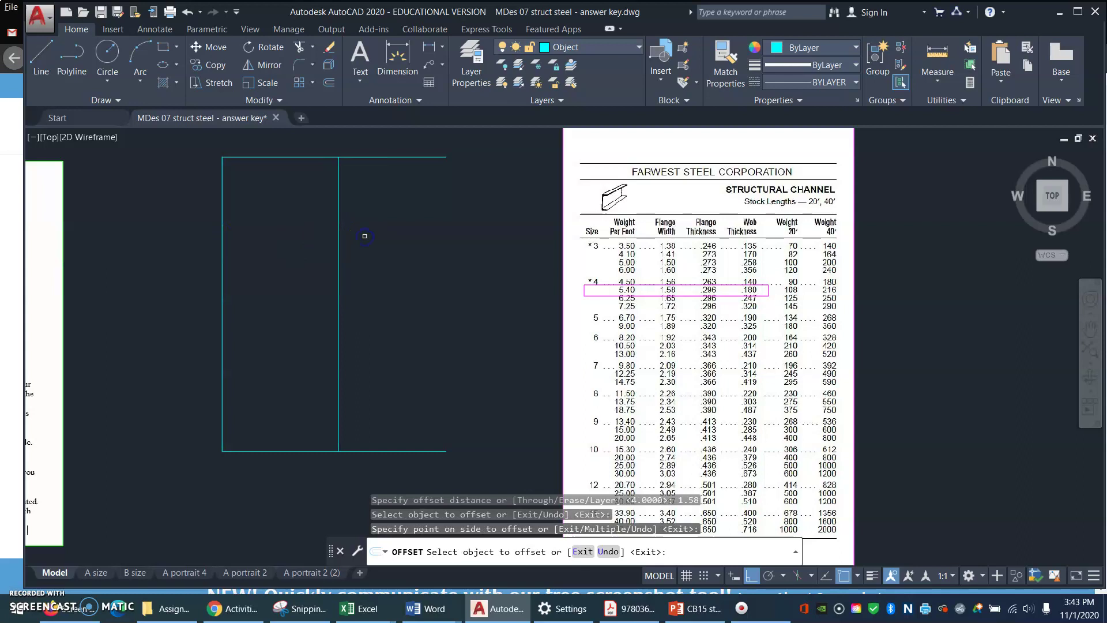
key(Return)
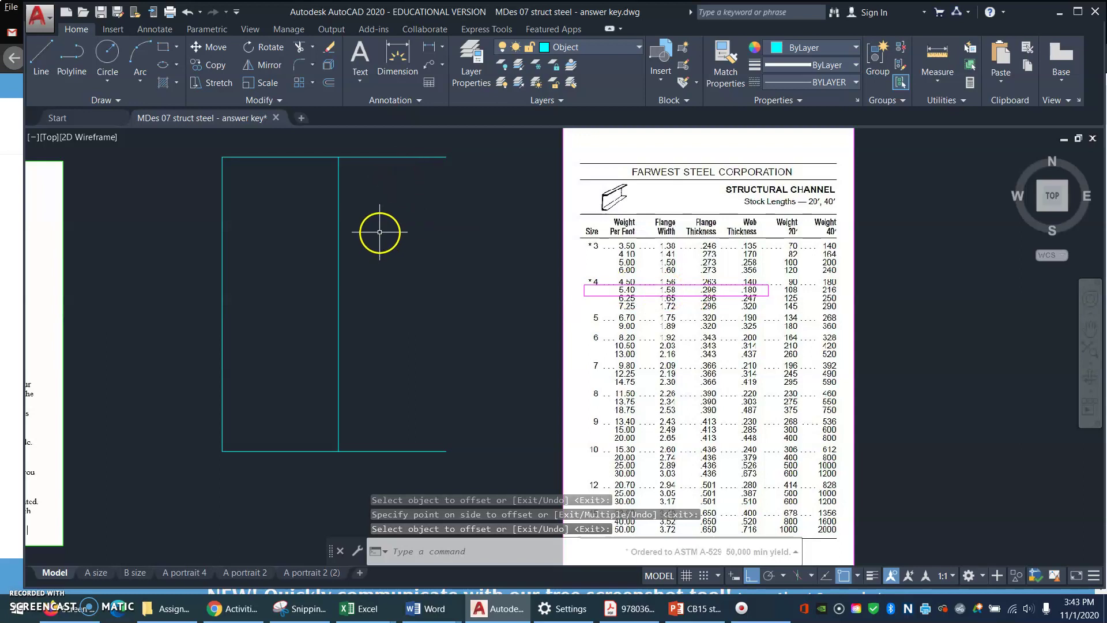
- Trim the two horizontal lines where they extend beyond the right vertical line of the channel outline
text(tr)
key(Return)
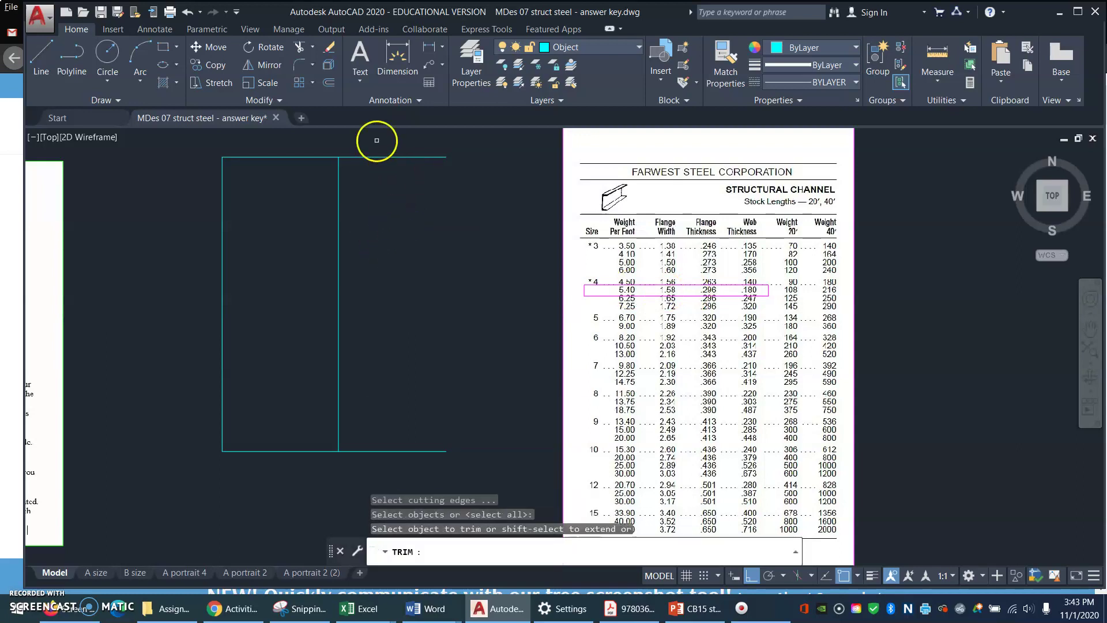
click(393, 158)
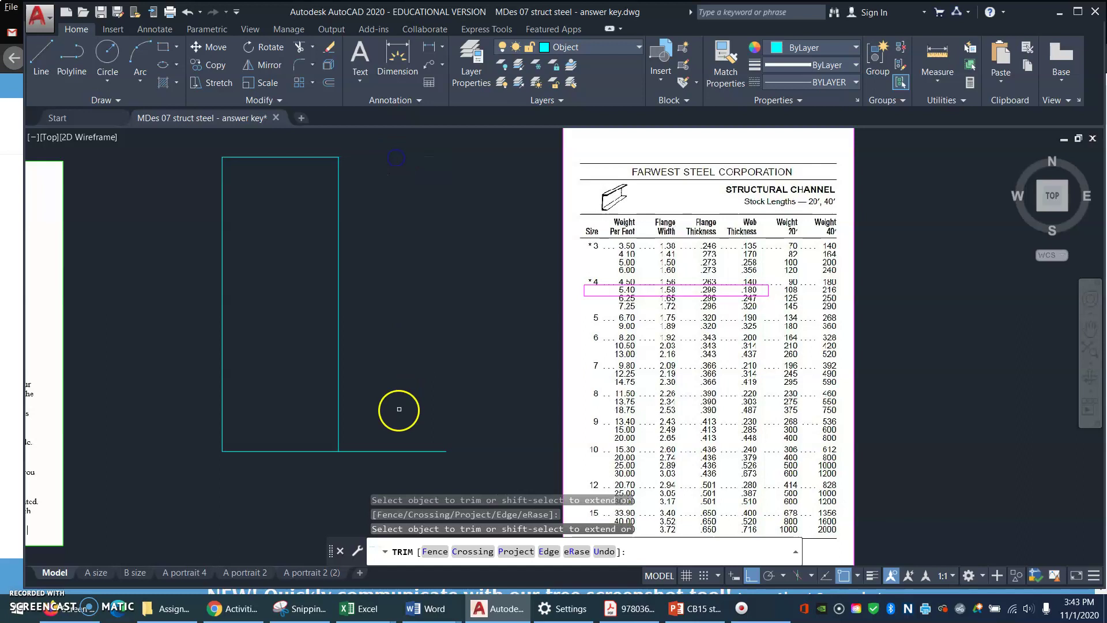
click(390, 449)
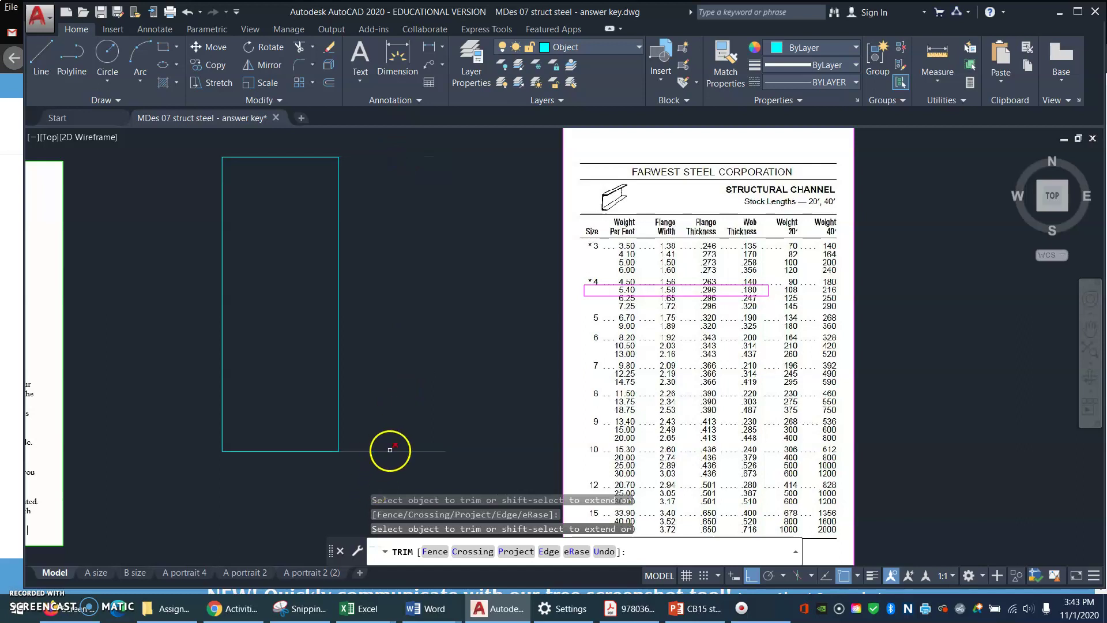
key(Return)
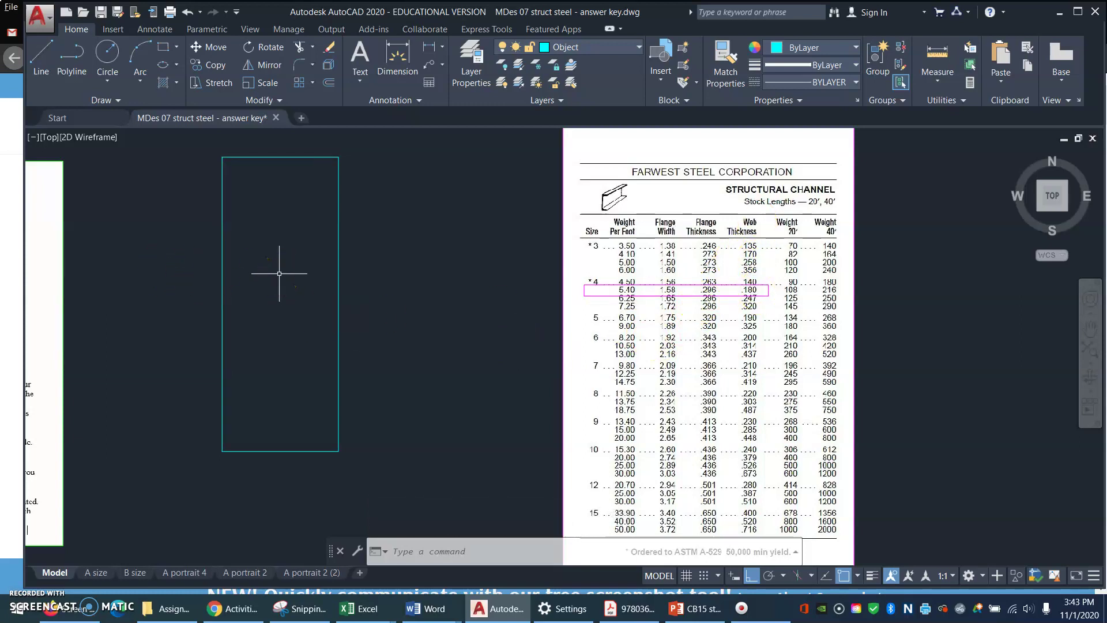
- Offset the left vertical line inward by .18 for the channel's web thickness
key(Return)
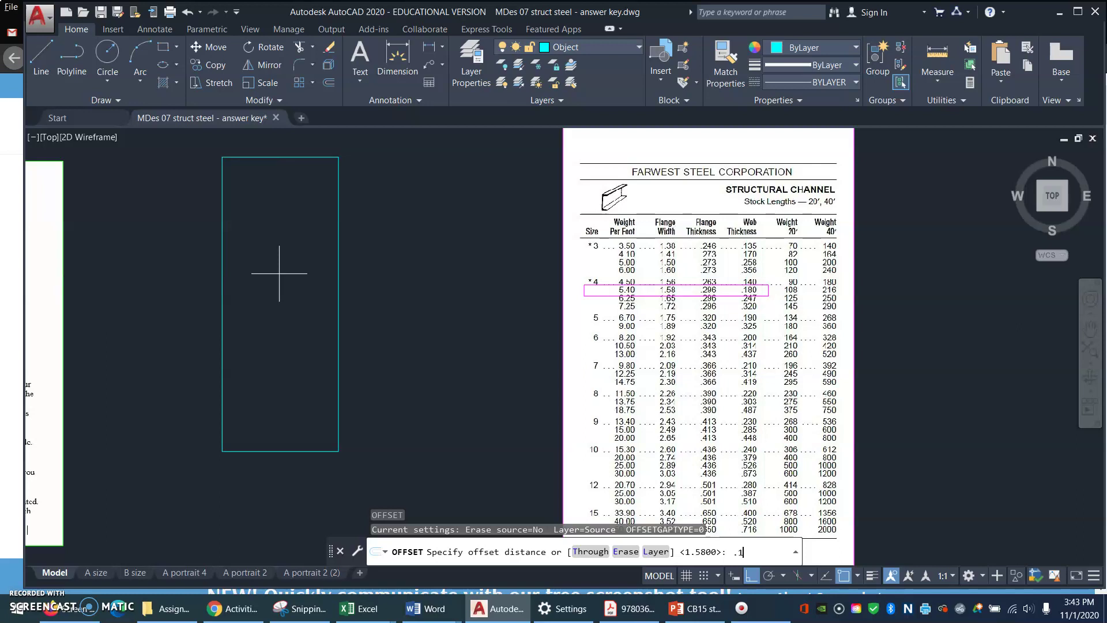
key(Return)
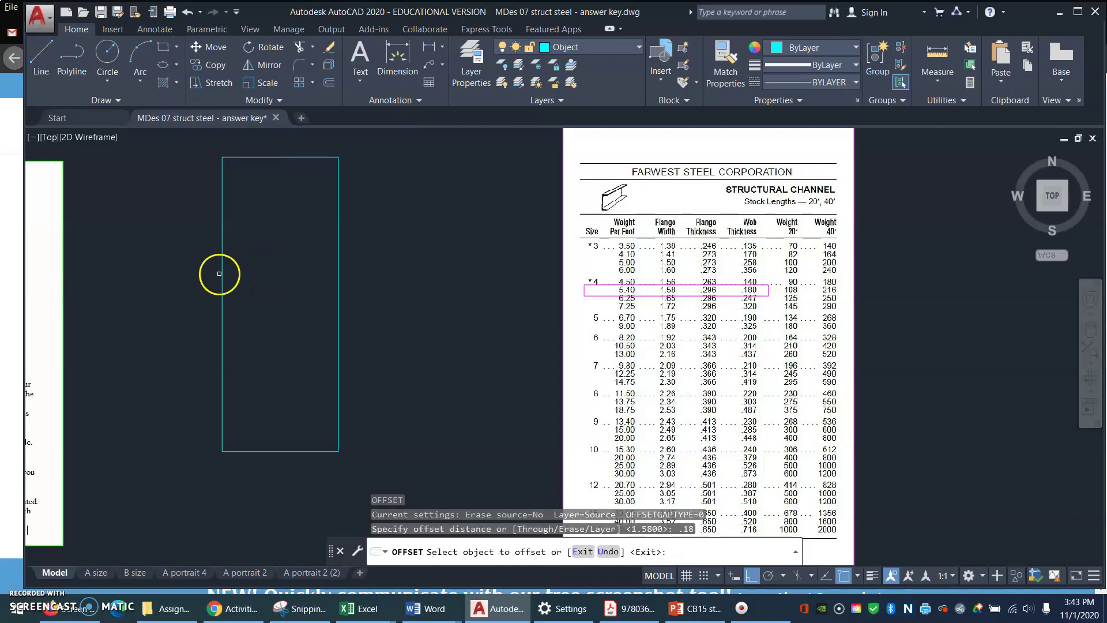
click(222, 275)
click(278, 257)
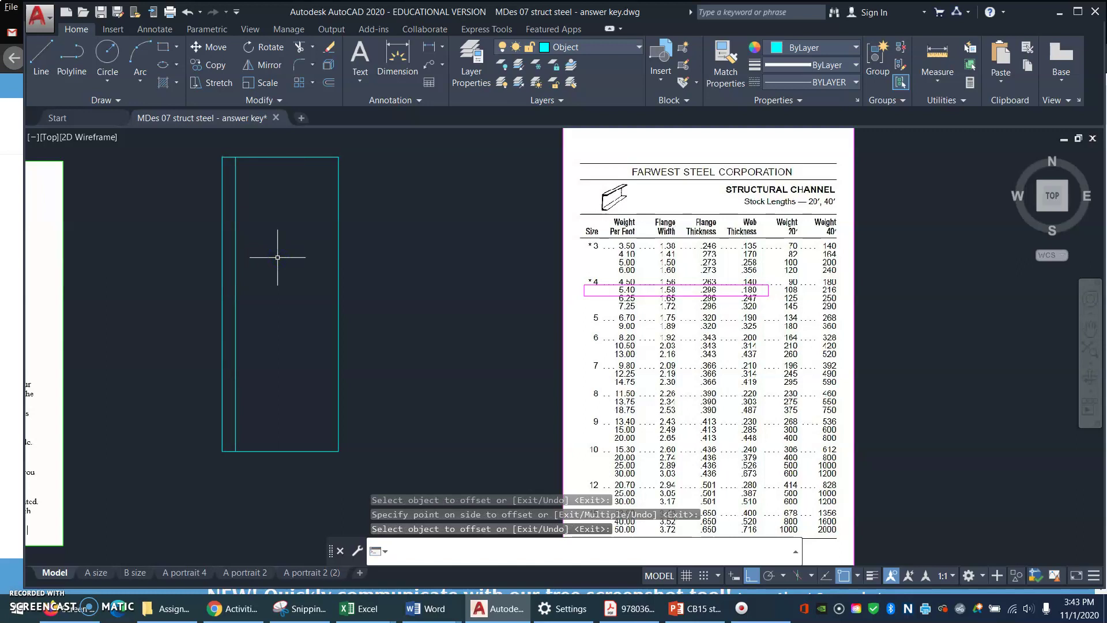
right_click(334, 265)
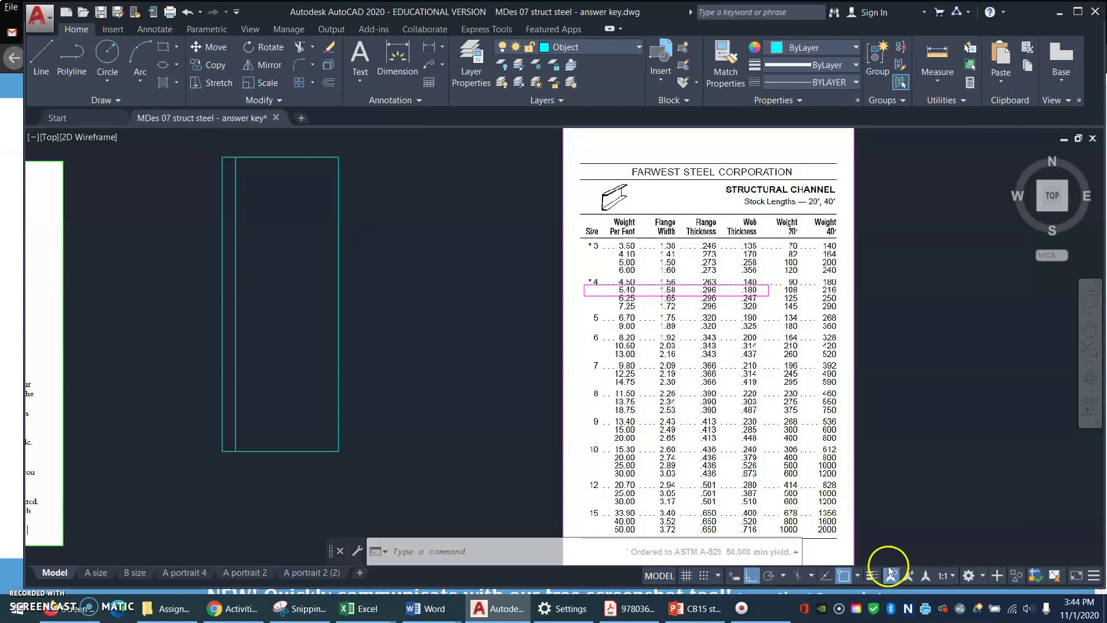
- Turn Ortho off, review the object snaps, and draw a line joining the midpoints of the inner web line and the right vertical line
click(751, 576)
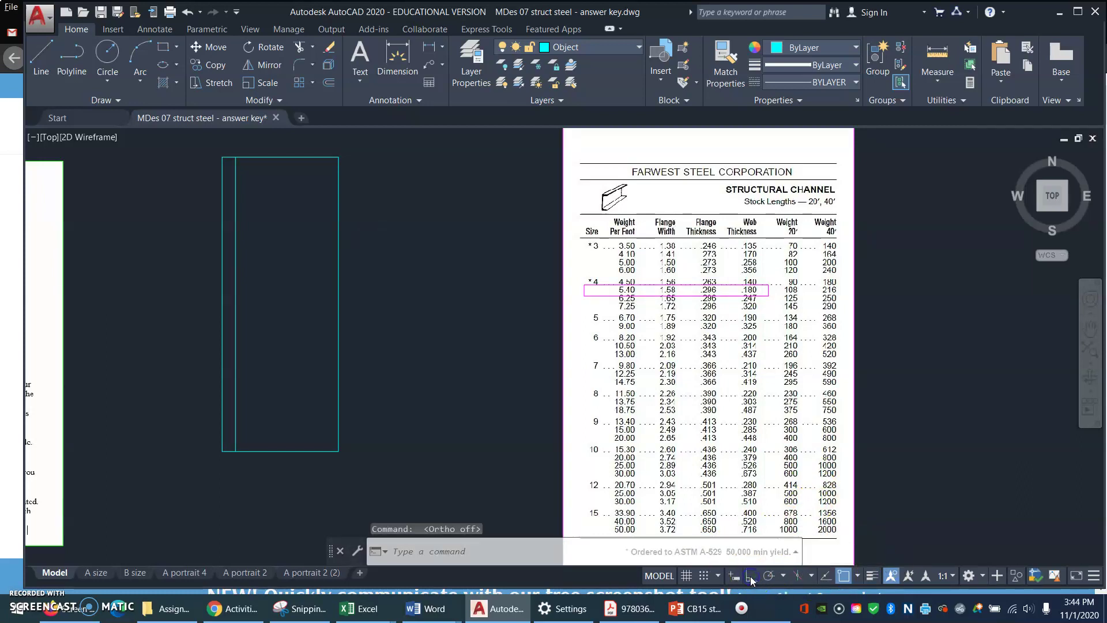
click(857, 576)
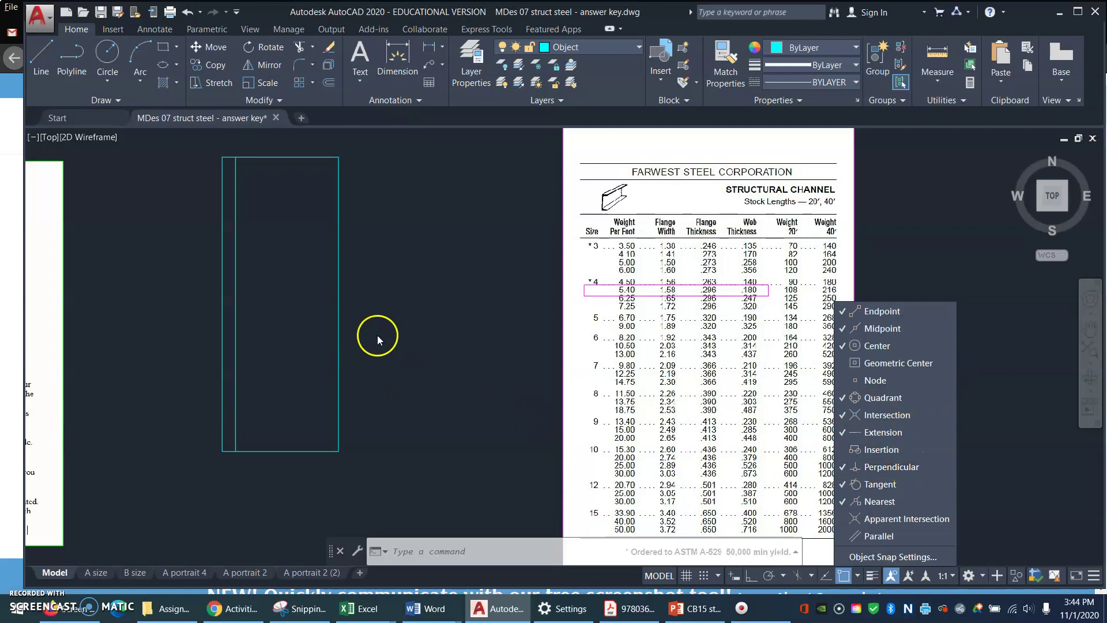
click(451, 337)
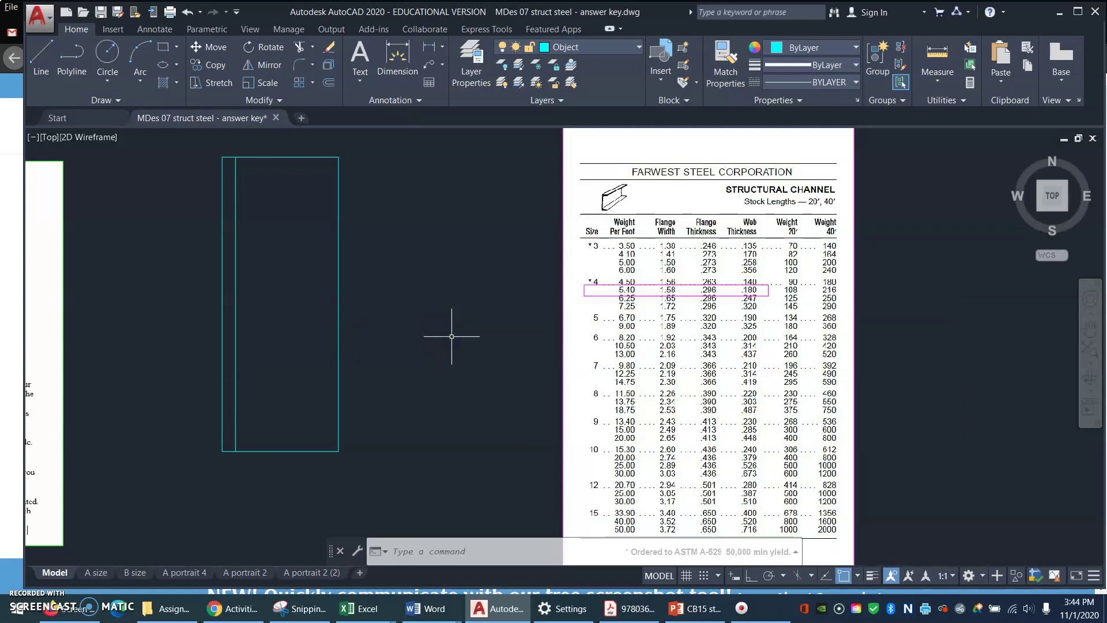
text(l)
key(Return)
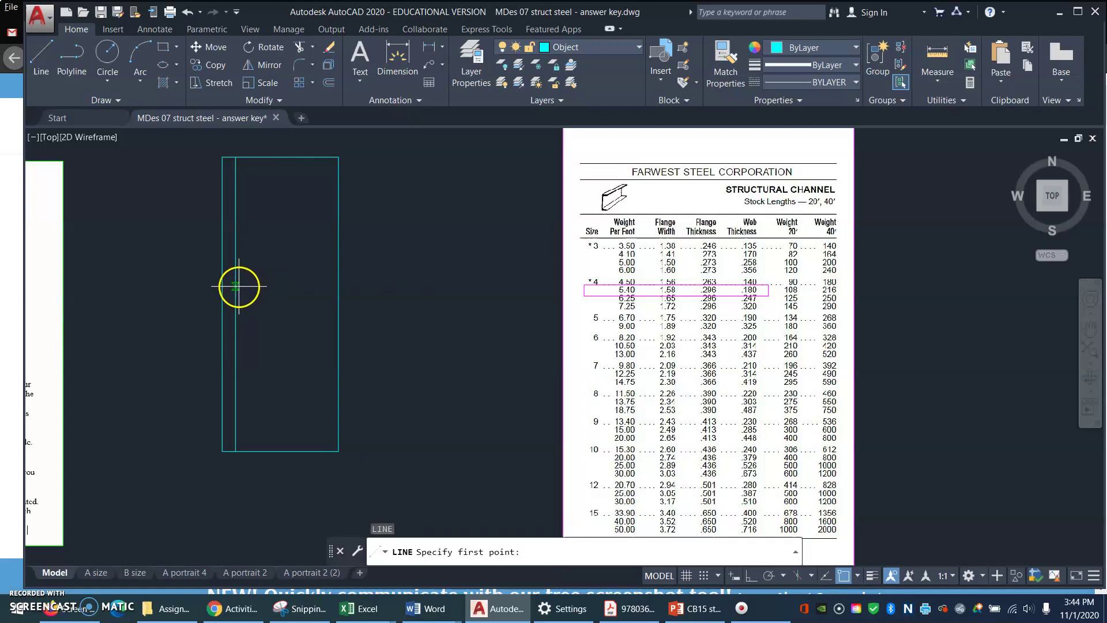
click(235, 304)
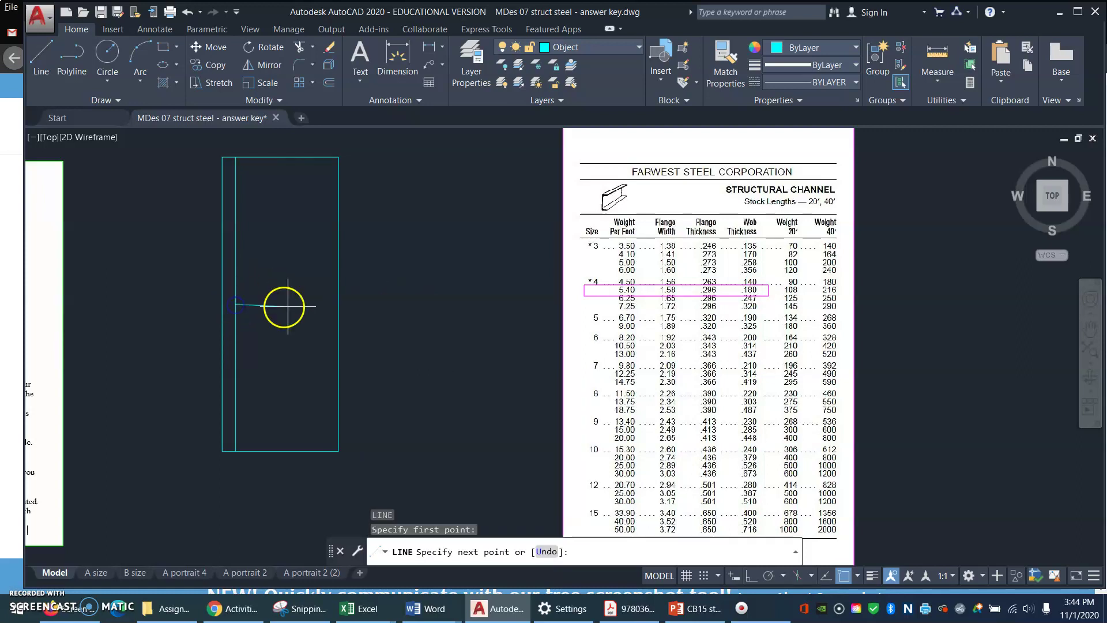
click(336, 304)
key(Return)
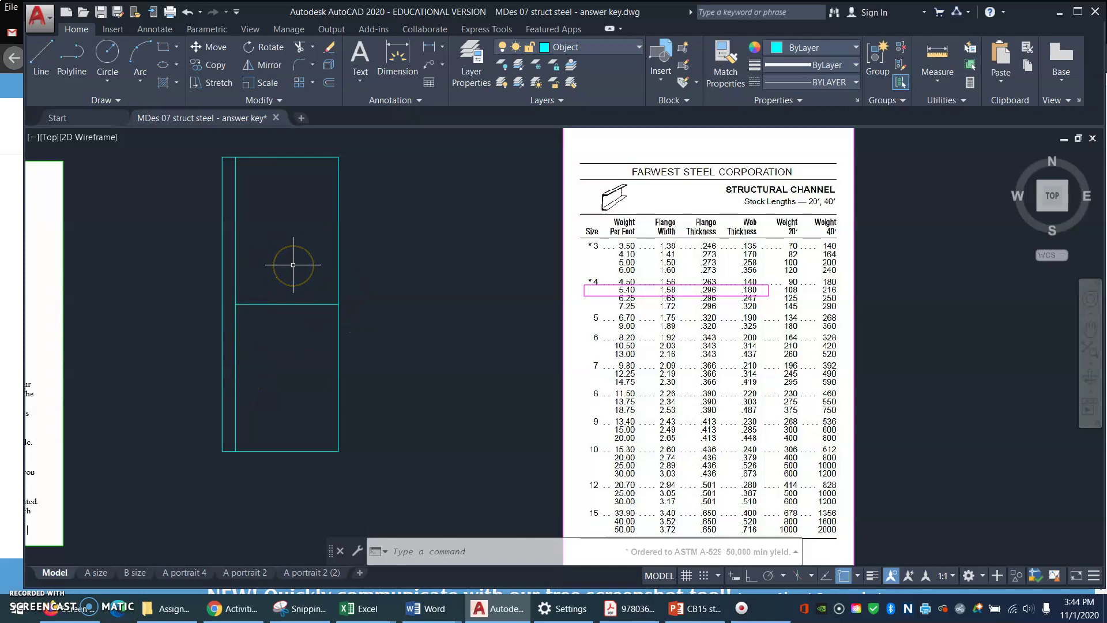
- Draw two vertical lines from the midpoint of the horizontal centre line, one up to the top edge and one down to the bottom edge
text(l)
key(Return)
click(287, 302)
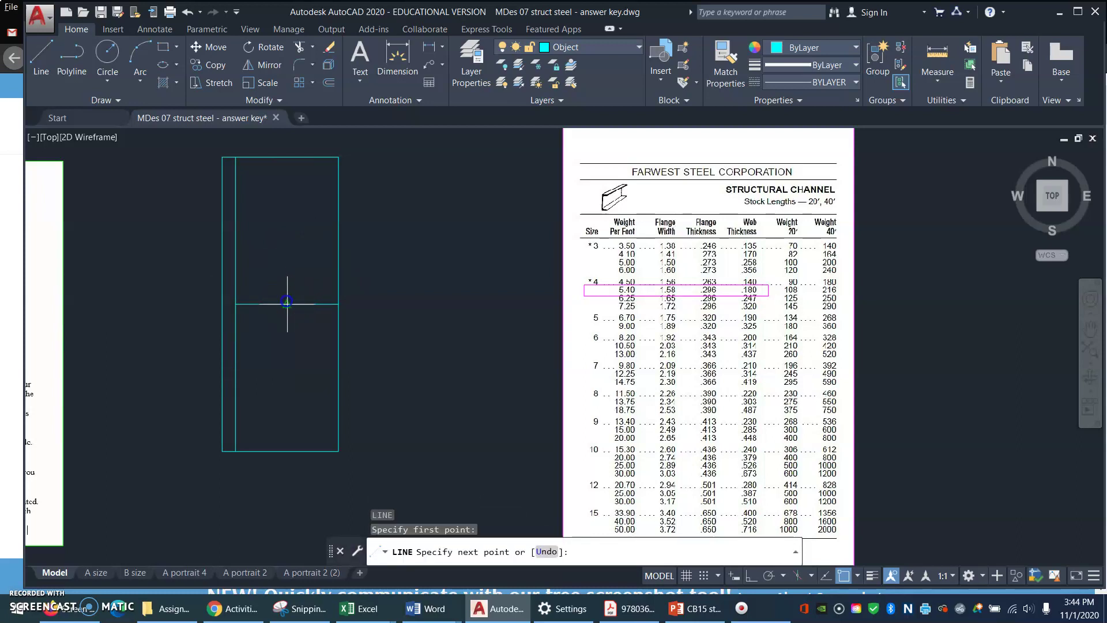
click(288, 156)
key(Return)
key(Return)
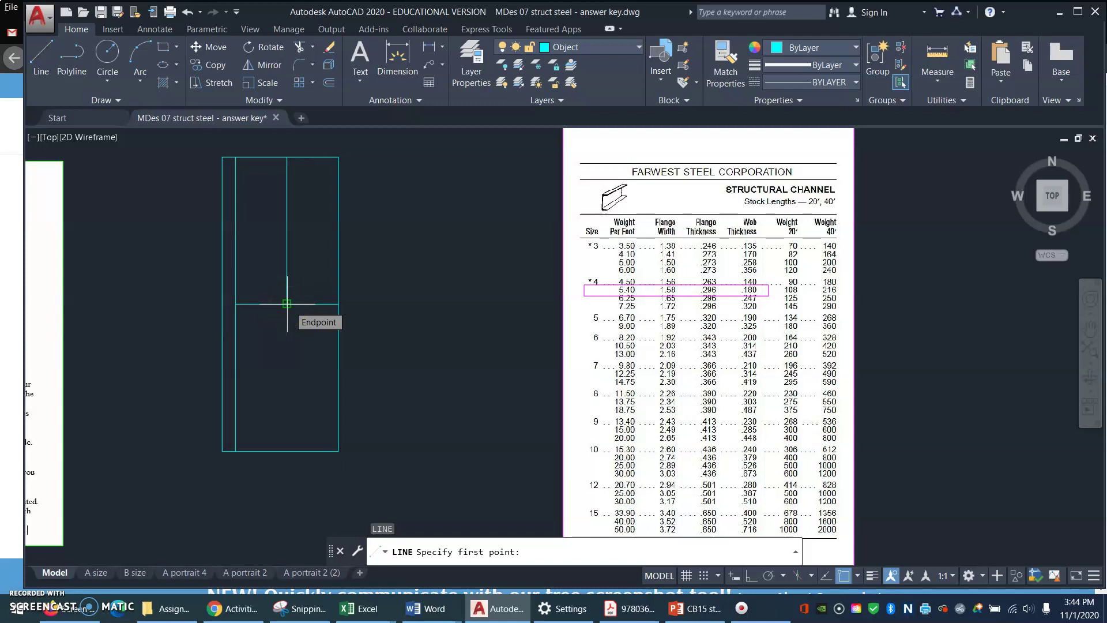
click(287, 303)
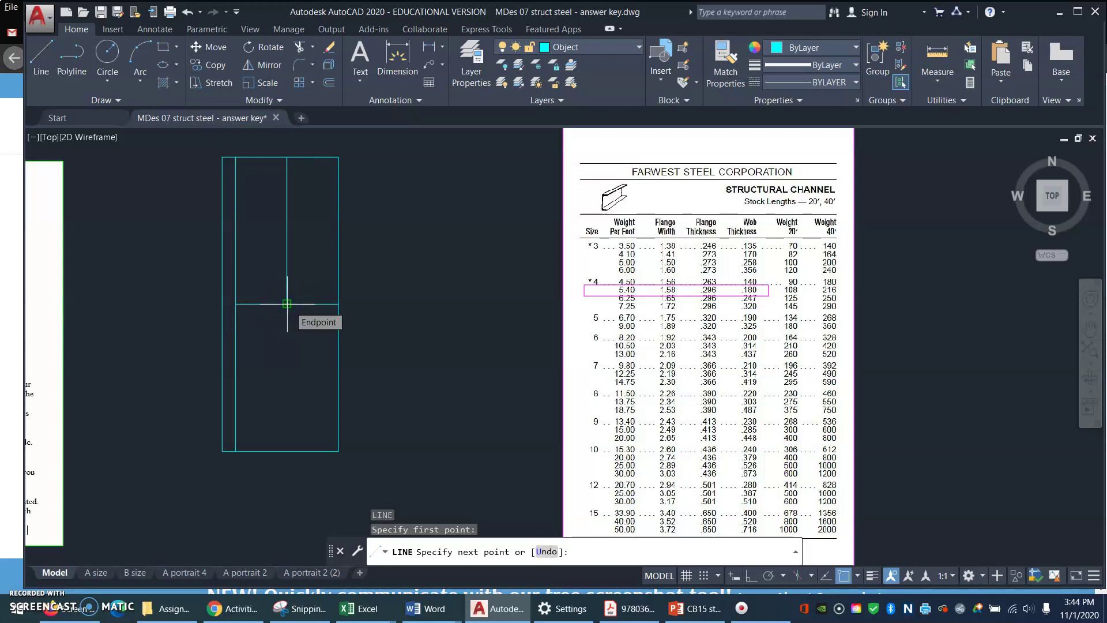
click(286, 451)
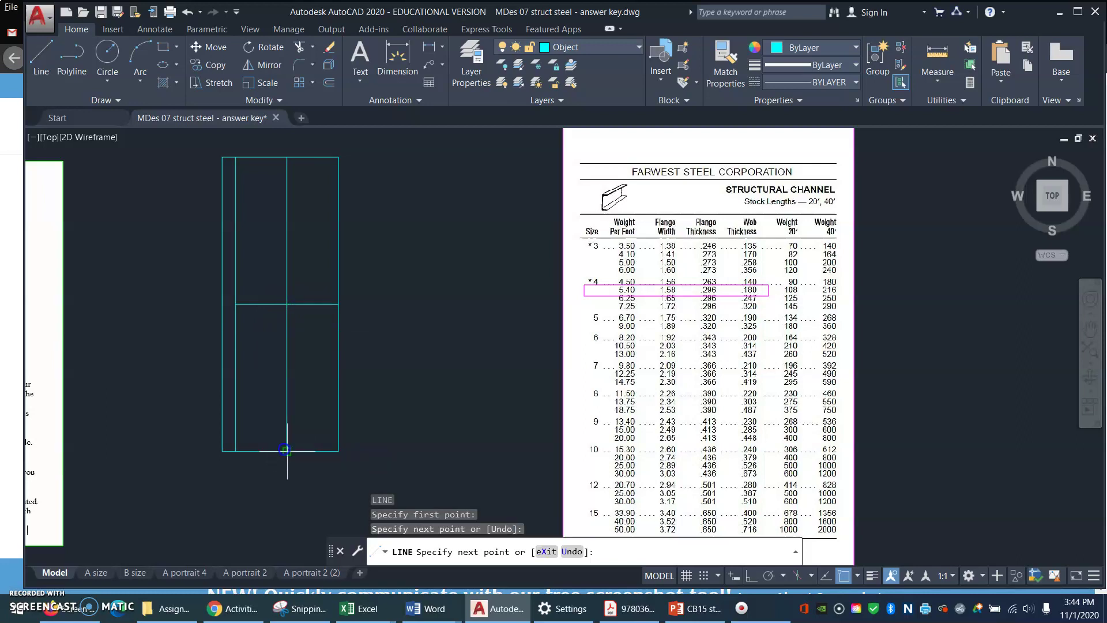
key(Return)
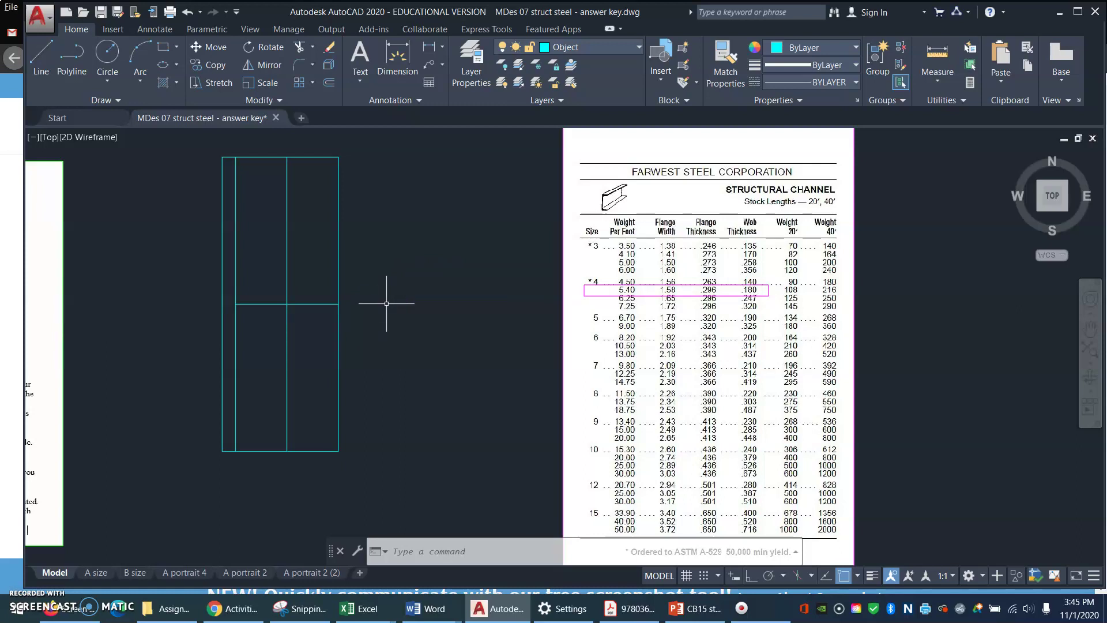
- Draw a line 3 units long at 9.5 degrees in the empty space beside the channel, using relative polar coordinates
text(l)
key(Return)
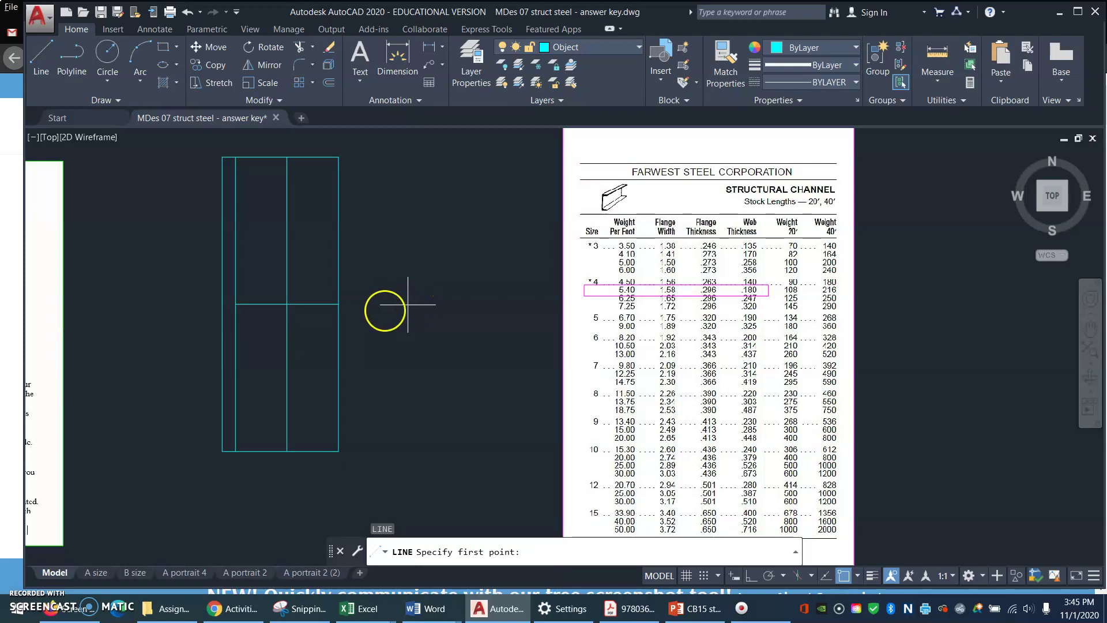
click(366, 300)
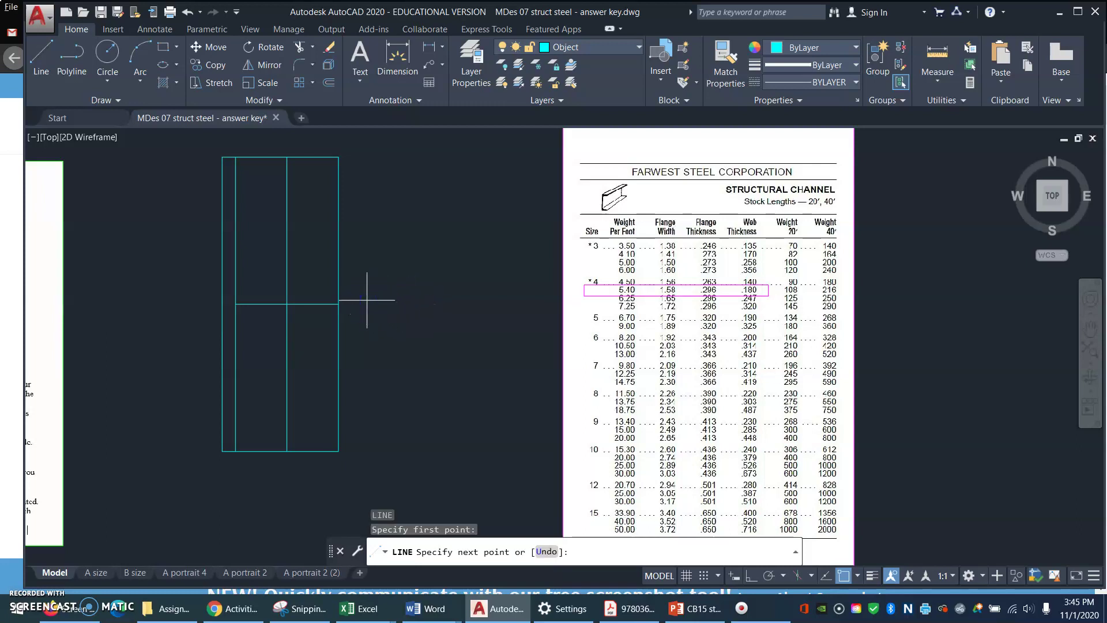
key(F8)
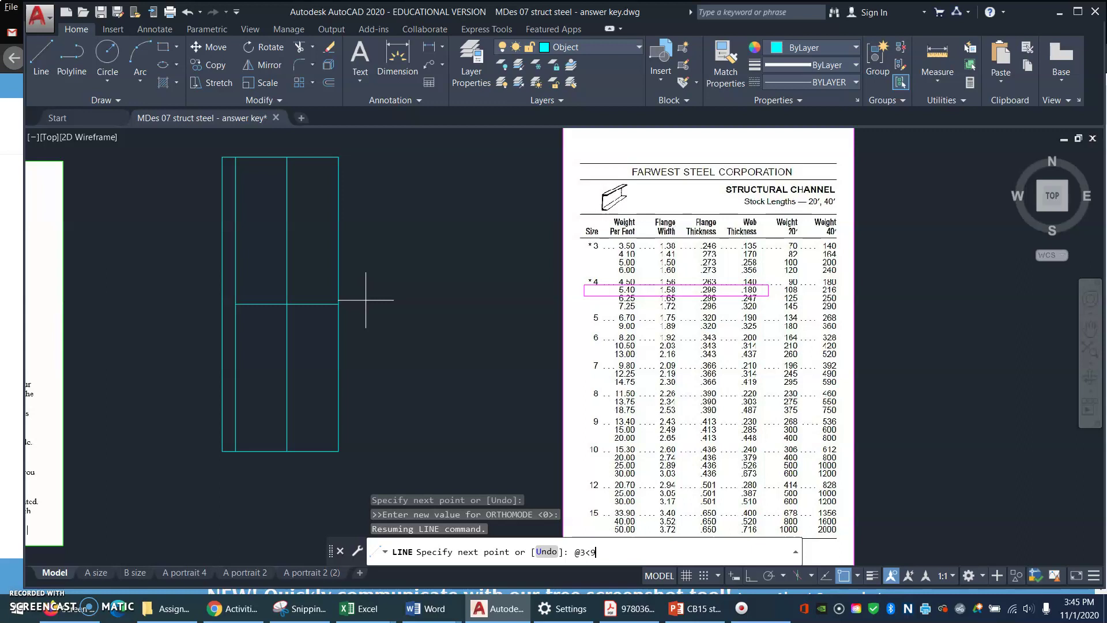
text(@3<9.5)
key(Return)
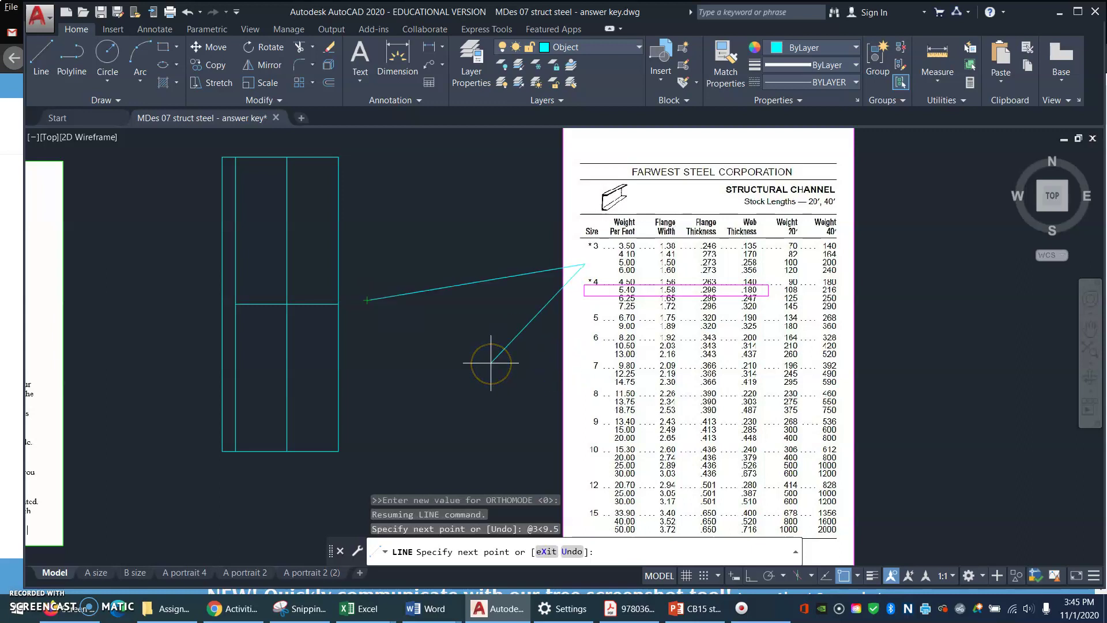
key(Return)
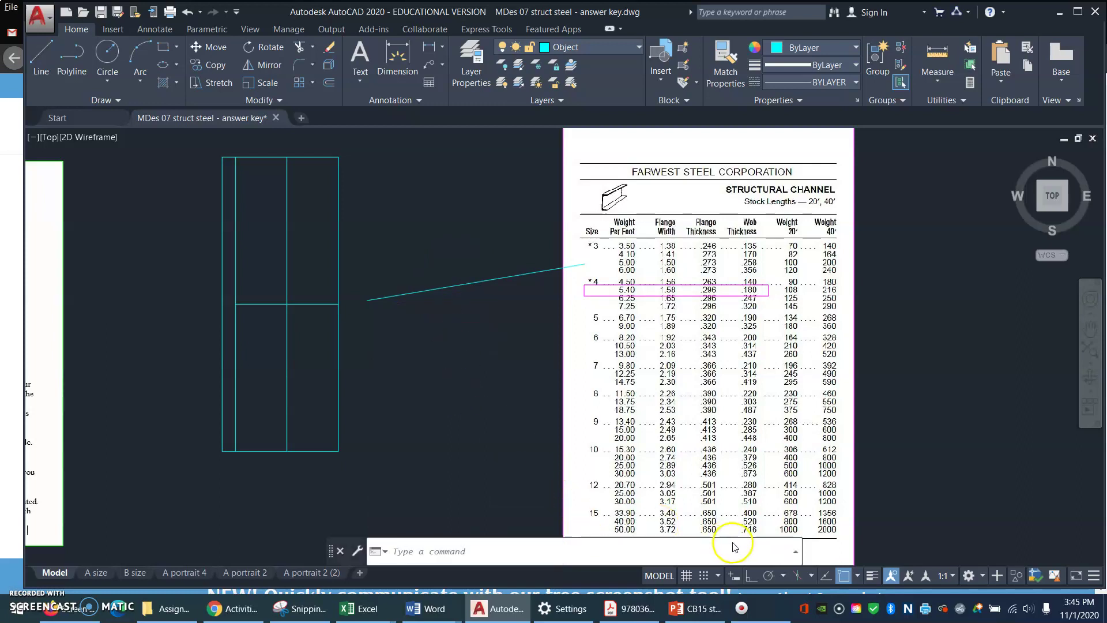
- Check that Dynamic Input is among the displayed drafting toggles and switch it on
click(735, 580)
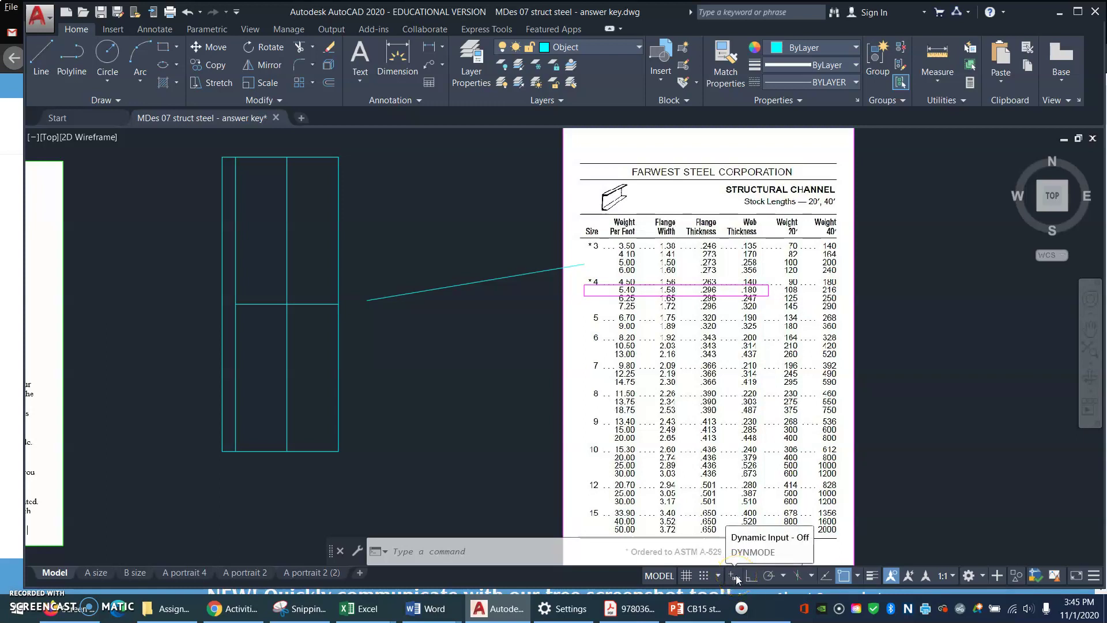
click(733, 577)
click(1095, 576)
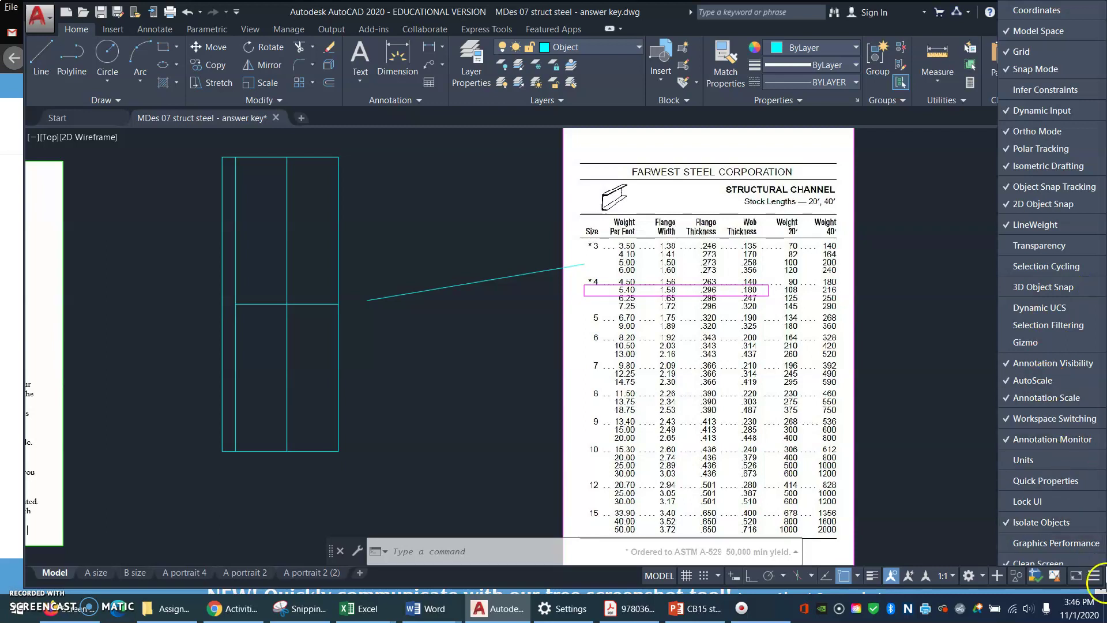
click(1095, 574)
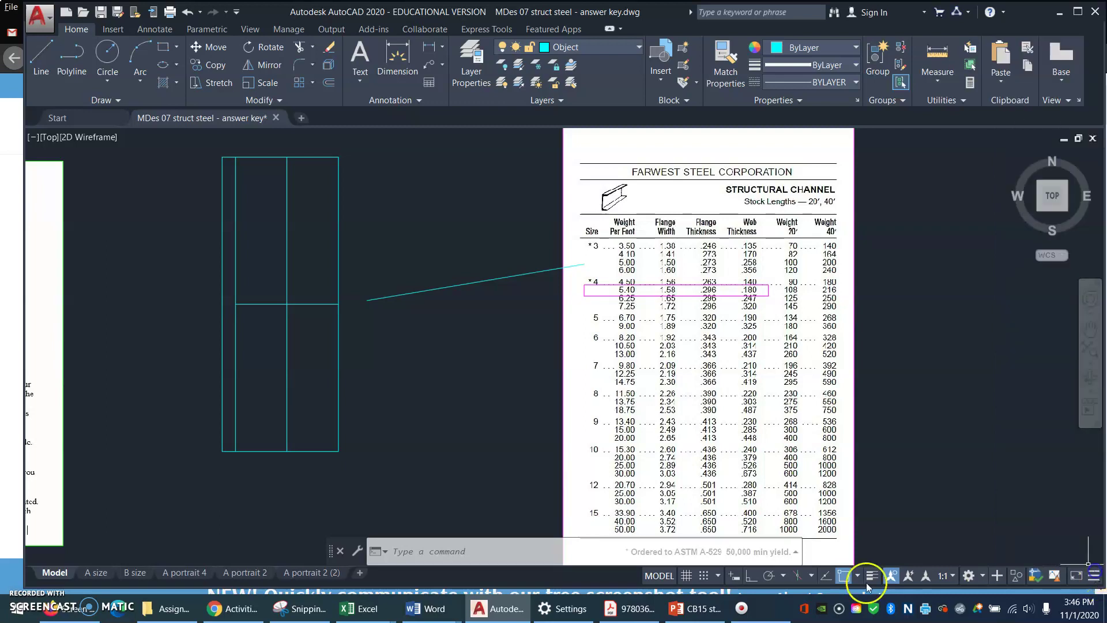
click(734, 577)
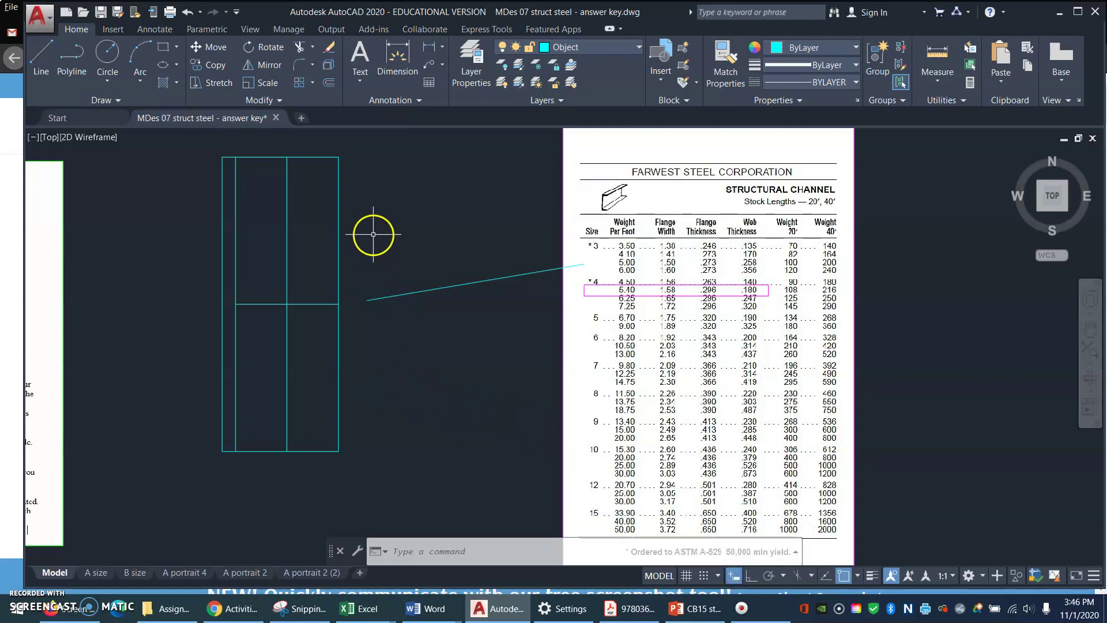
- Draw a second sloped line about 2.26 long at 9.5 degrees above the first one, using dynamic input
text(l)
key(Return)
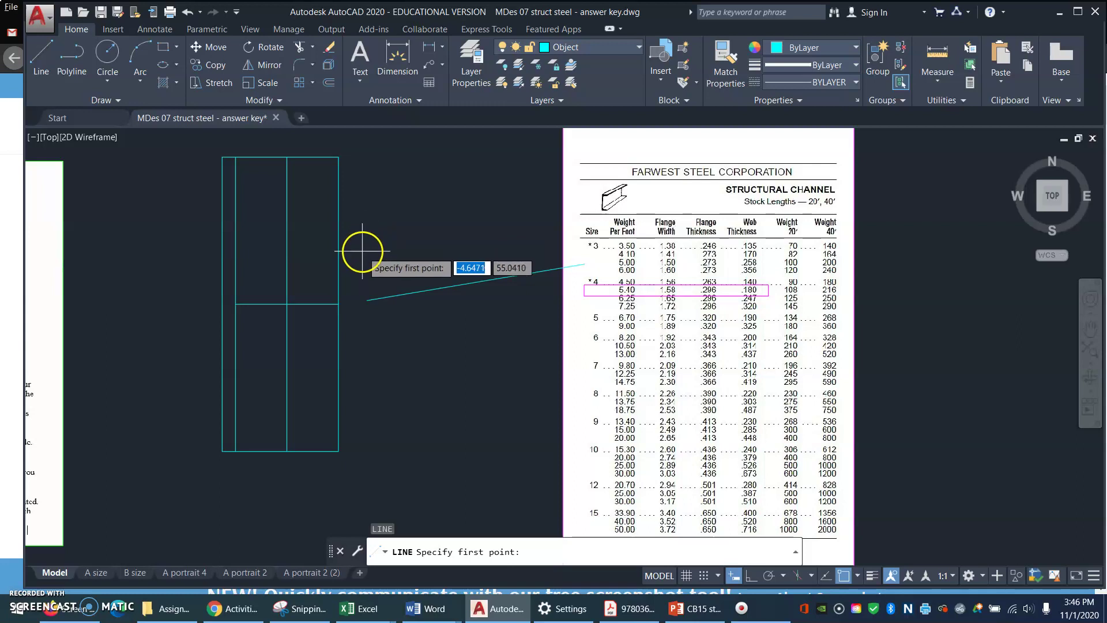
click(362, 250)
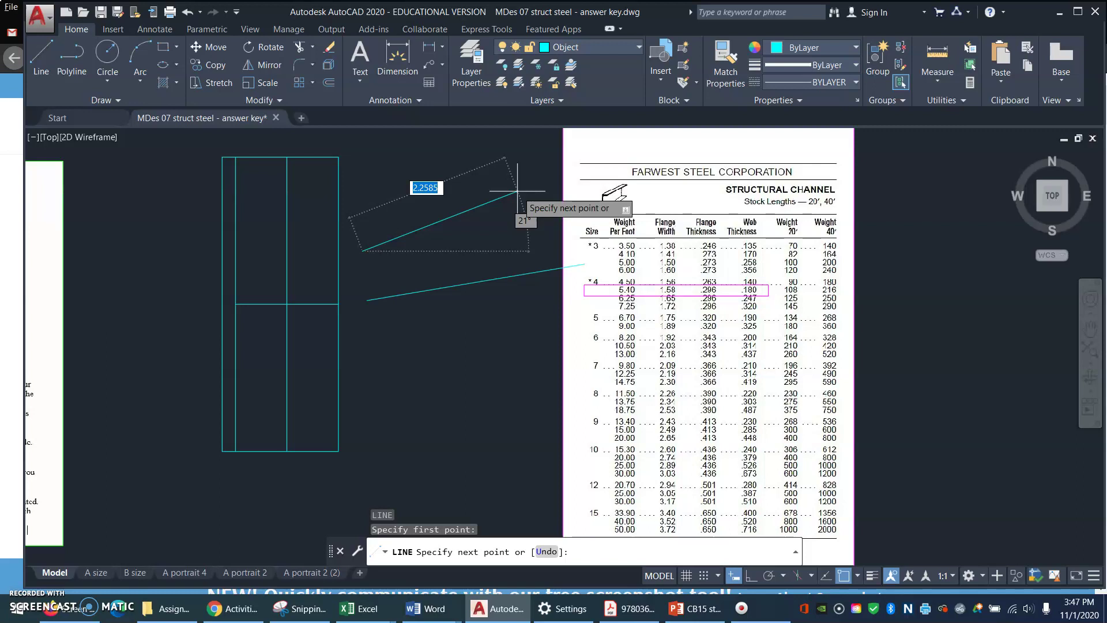
key(Tab)
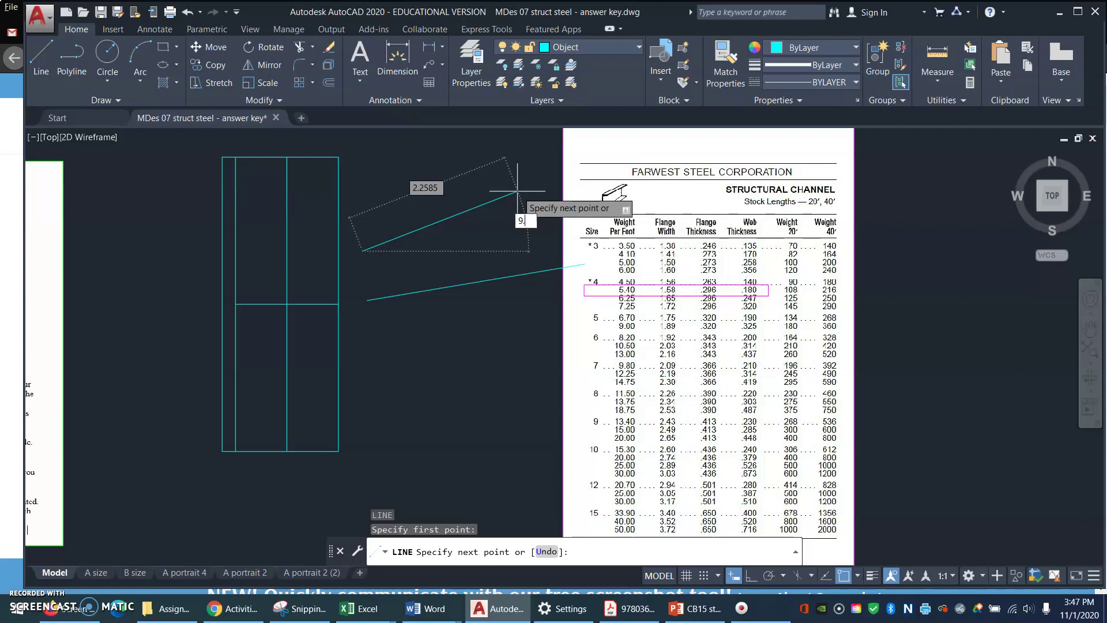
key(Return)
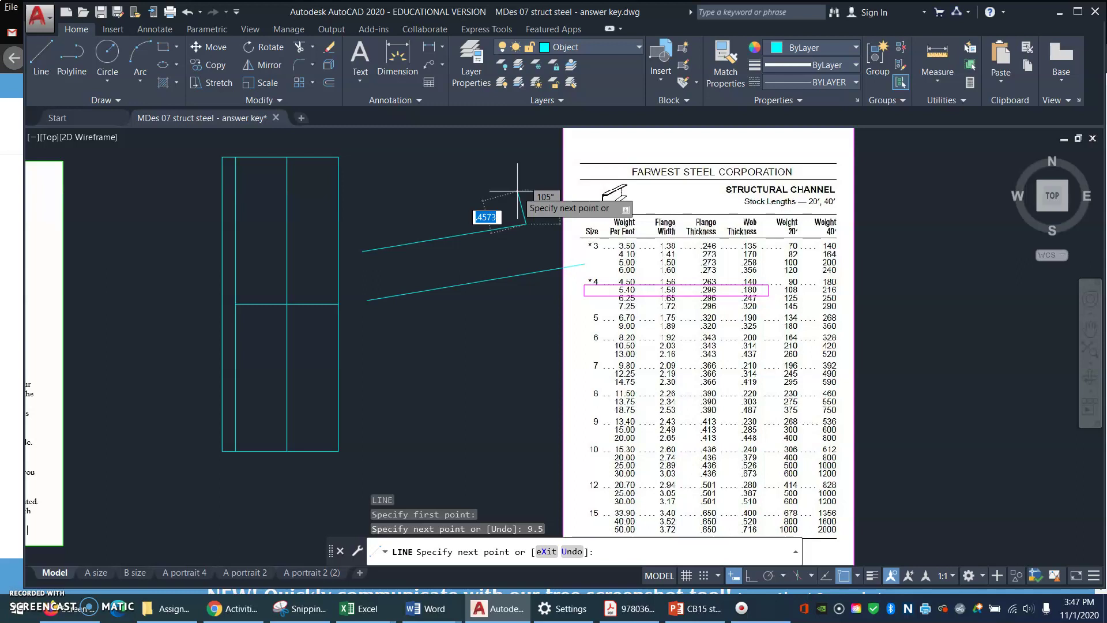
key(Return)
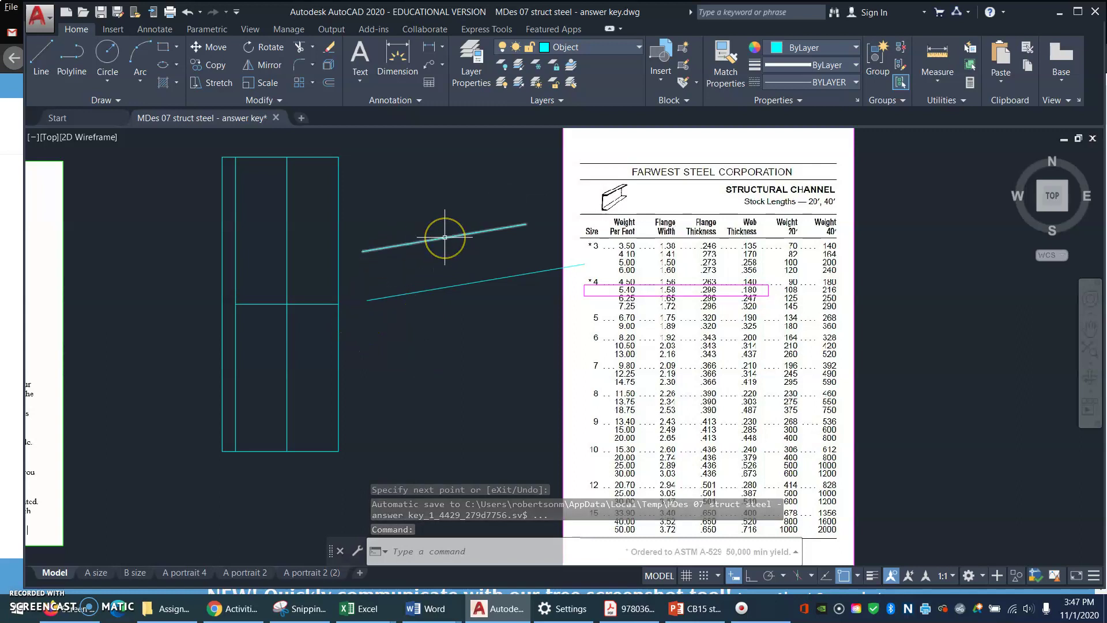
- Offset the channel's top edge 0.296 downward to mark the average flange thickness
click(277, 174)
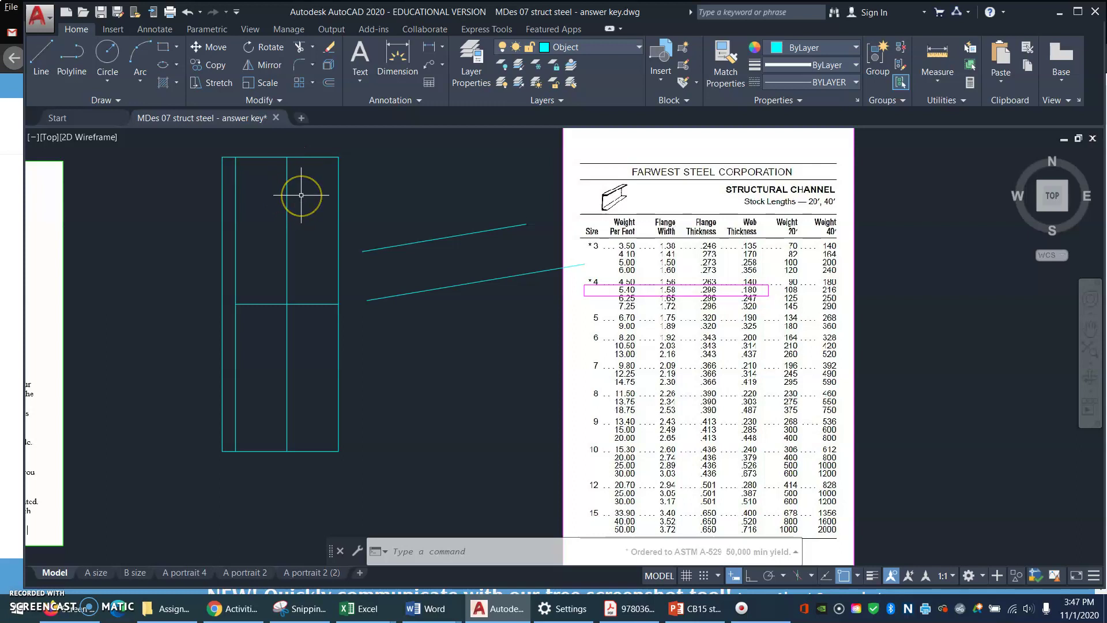
key(Return)
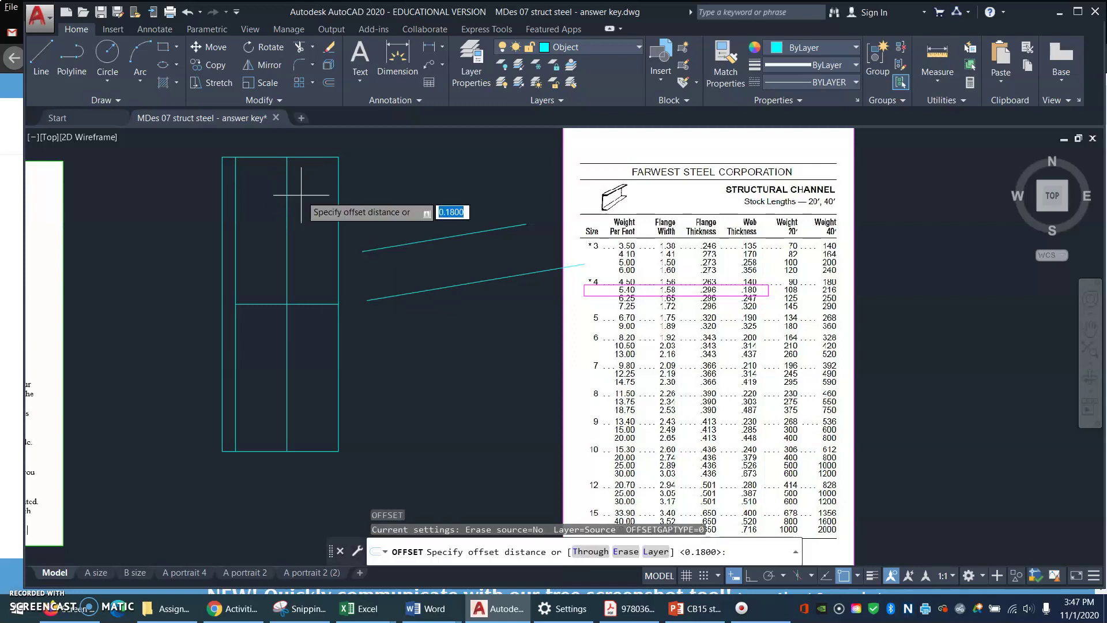
text(.296)
key(Return)
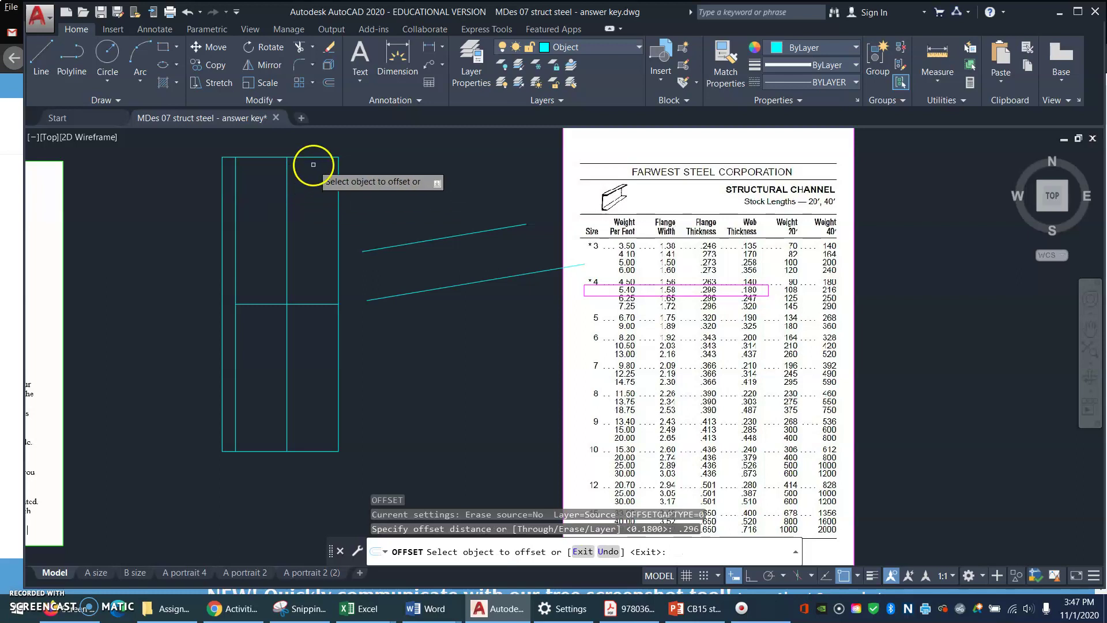
click(316, 155)
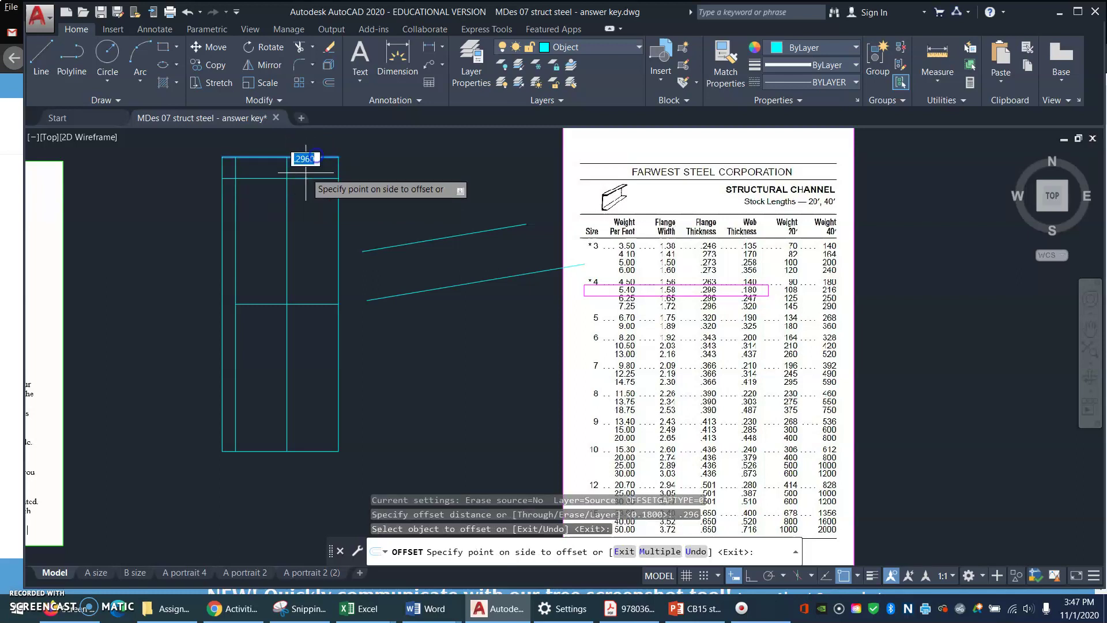
click(314, 196)
key(Return)
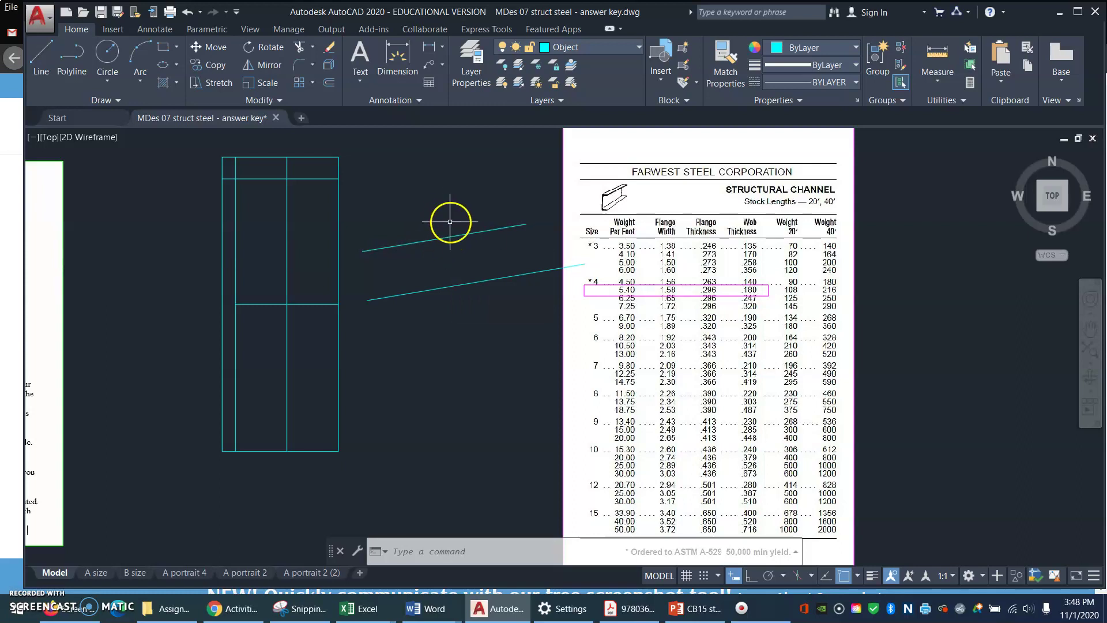
- Move the upper sloped line from a point on it to the intersection of the offset flange line and the vertical centre line
text(M)
key(Return)
click(454, 235)
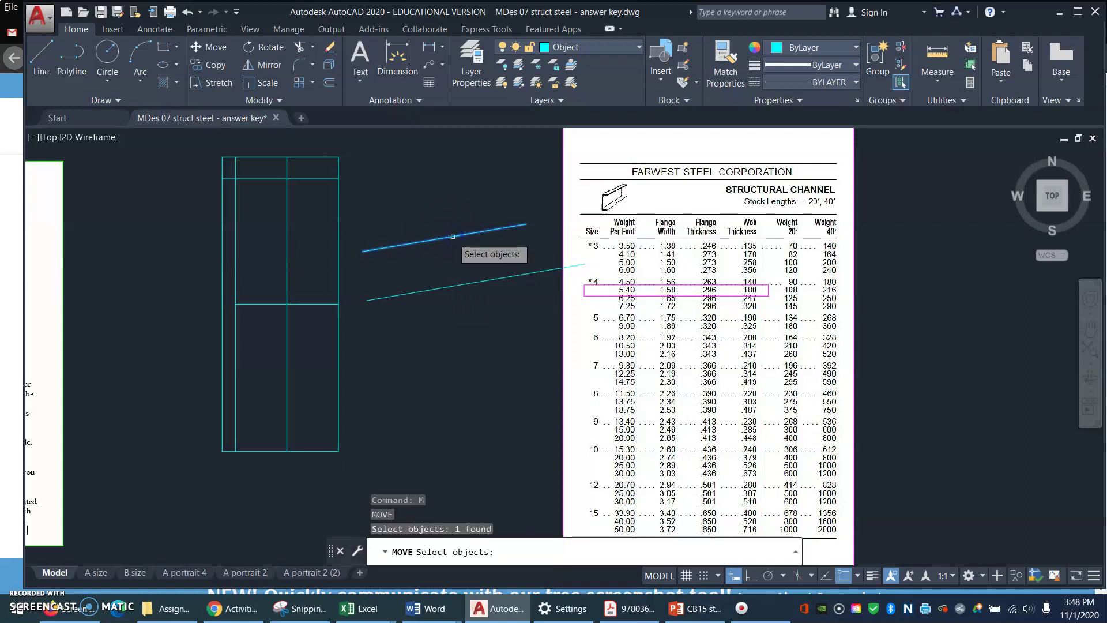
key(Return)
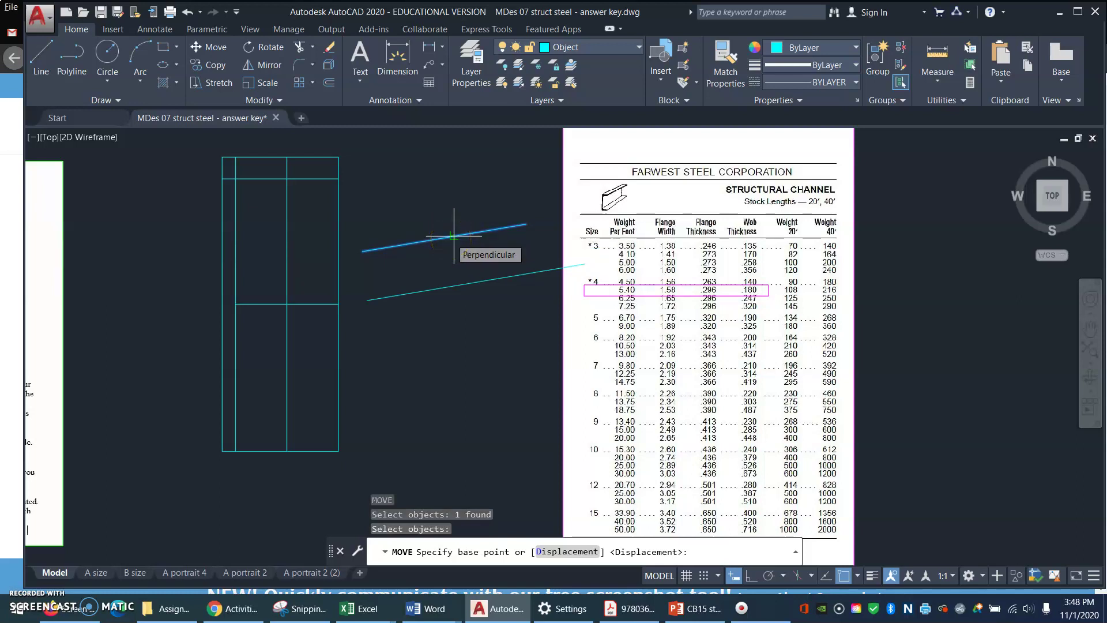
click(453, 235)
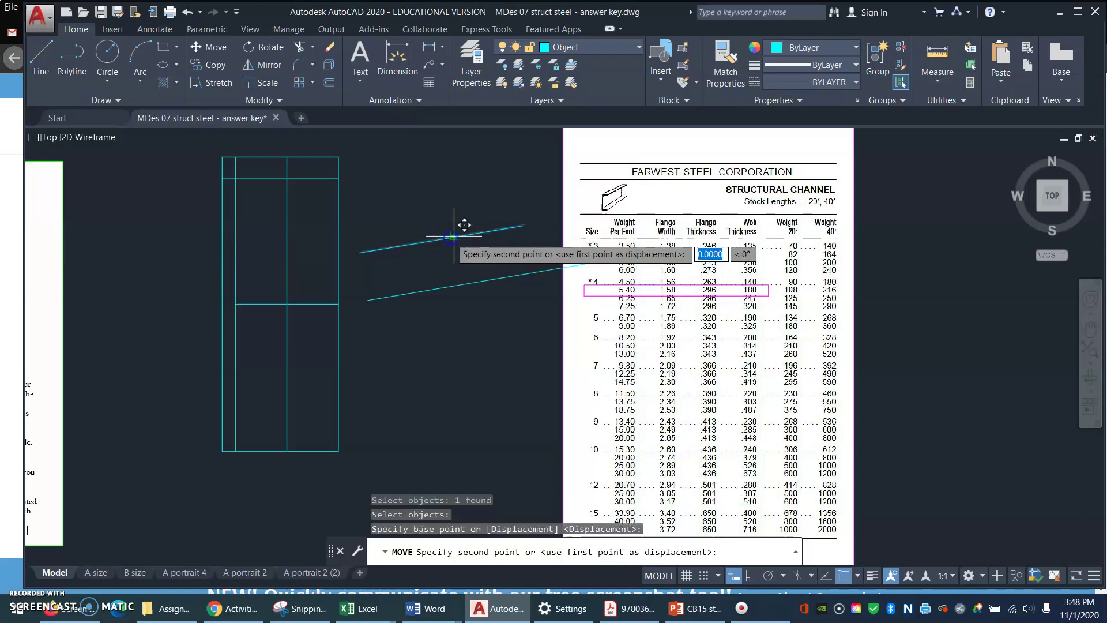
click(287, 179)
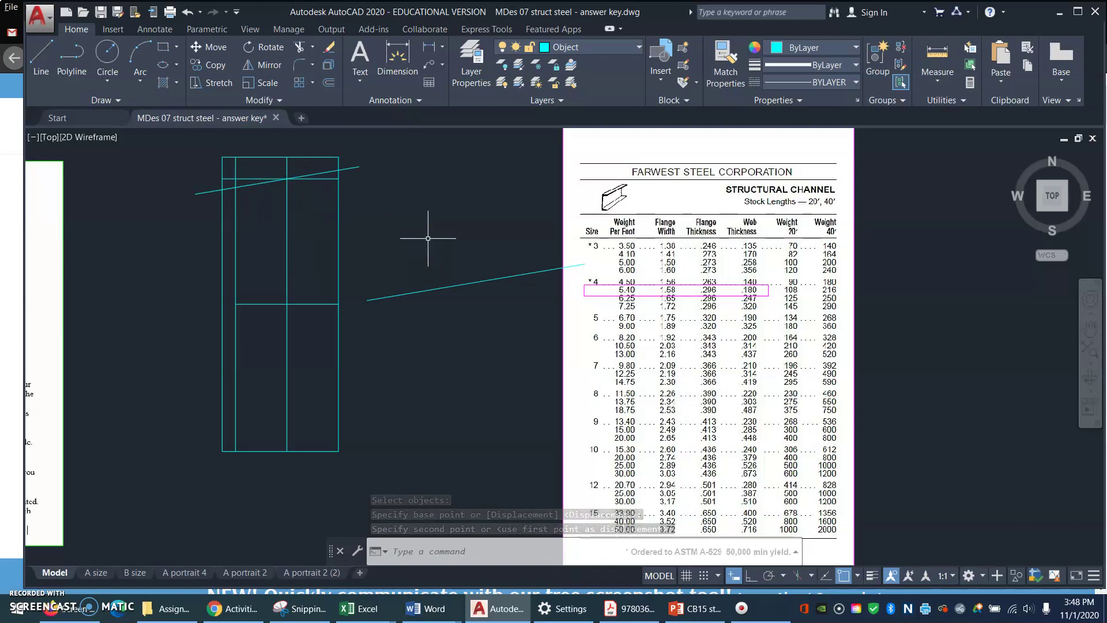
- Erase the horizontal flange-thickness offset line below the channel's top edge
click(322, 180)
text(E)
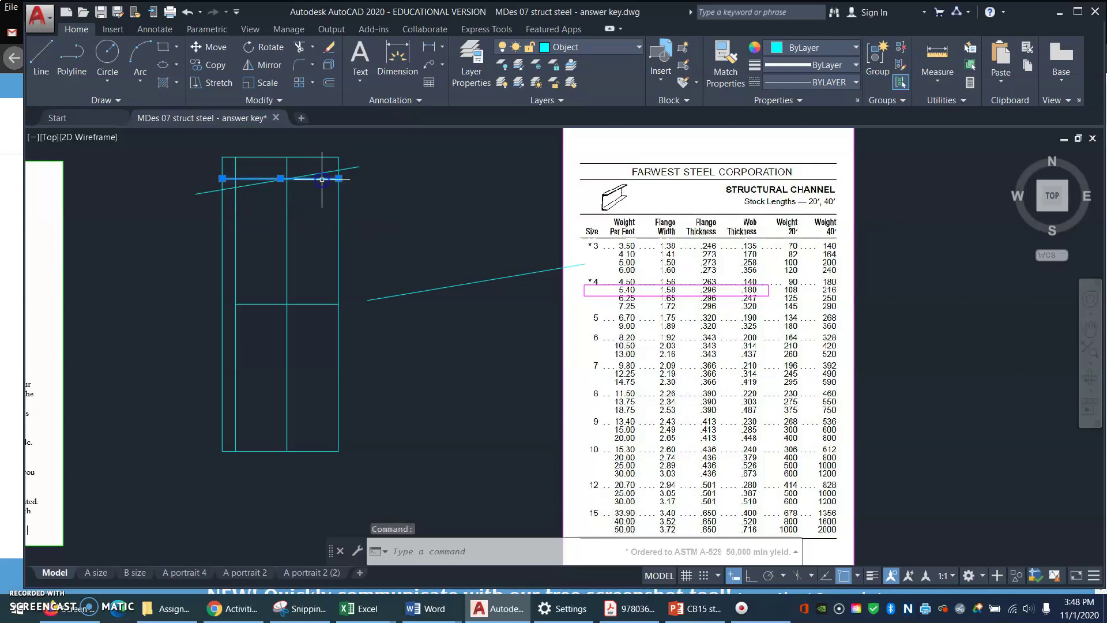
key(Return)
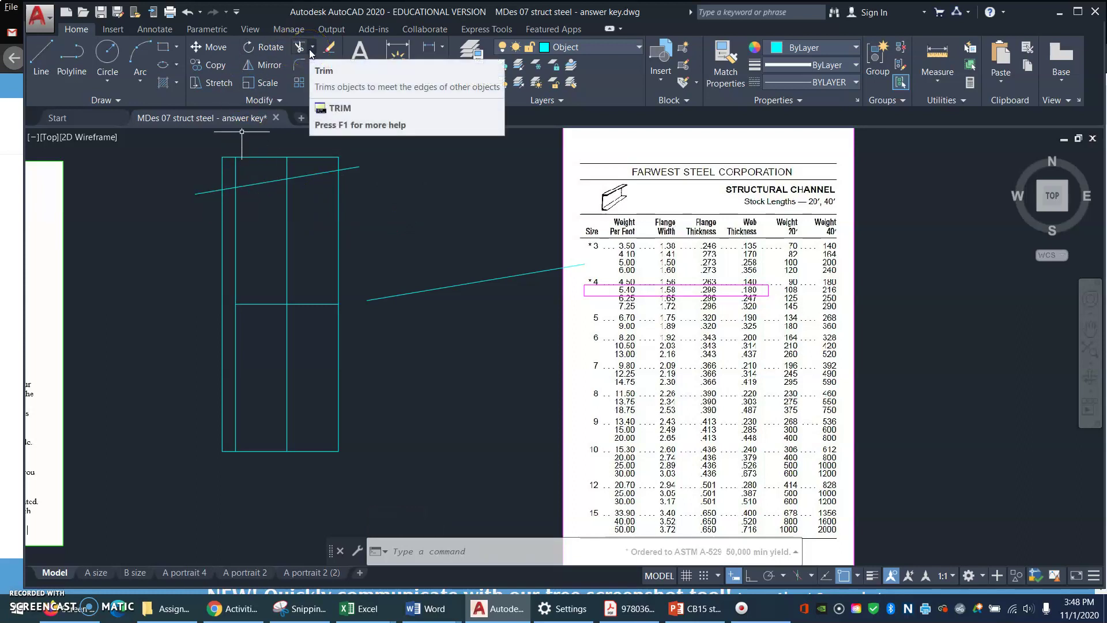
- Trim both ends of the sloped flange line back to the inner web line and the outer flange edge
text(tr)
key(Return)
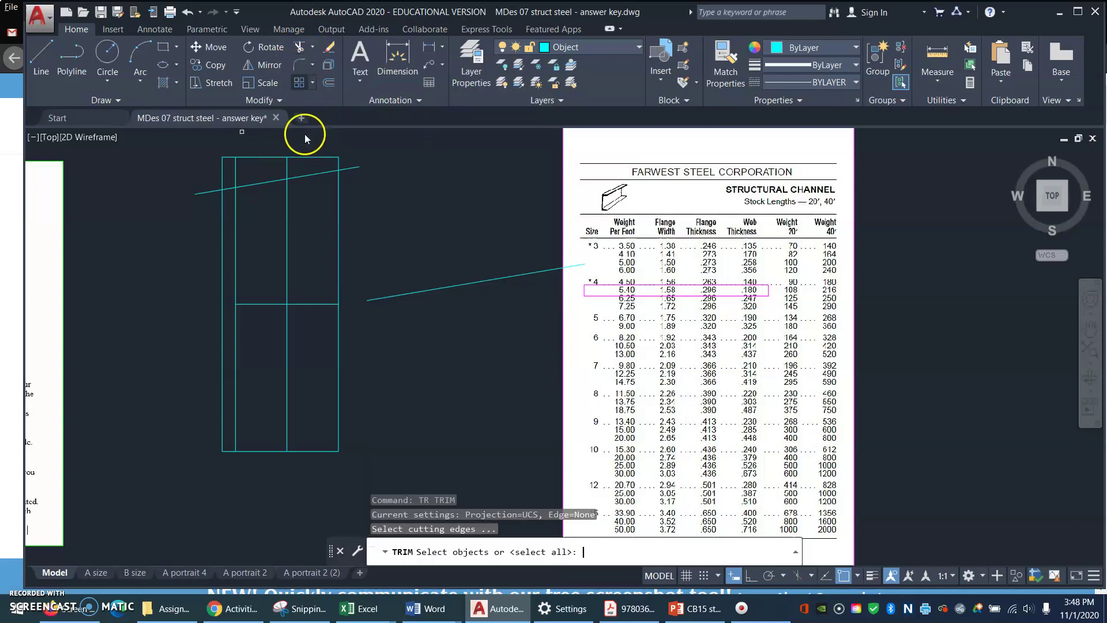
click(307, 197)
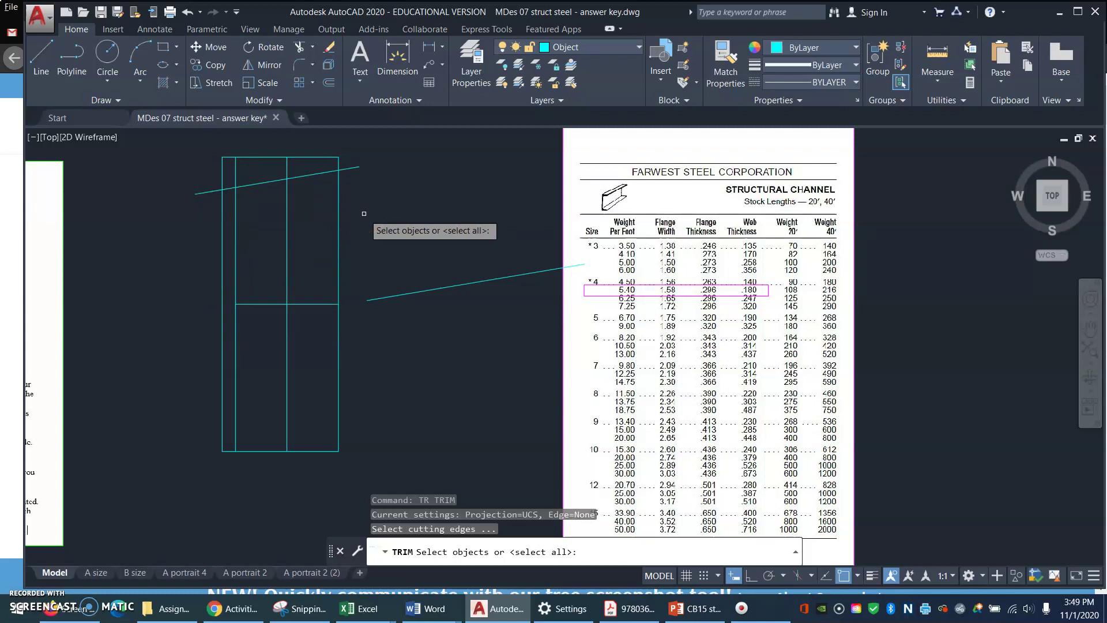
click(366, 209)
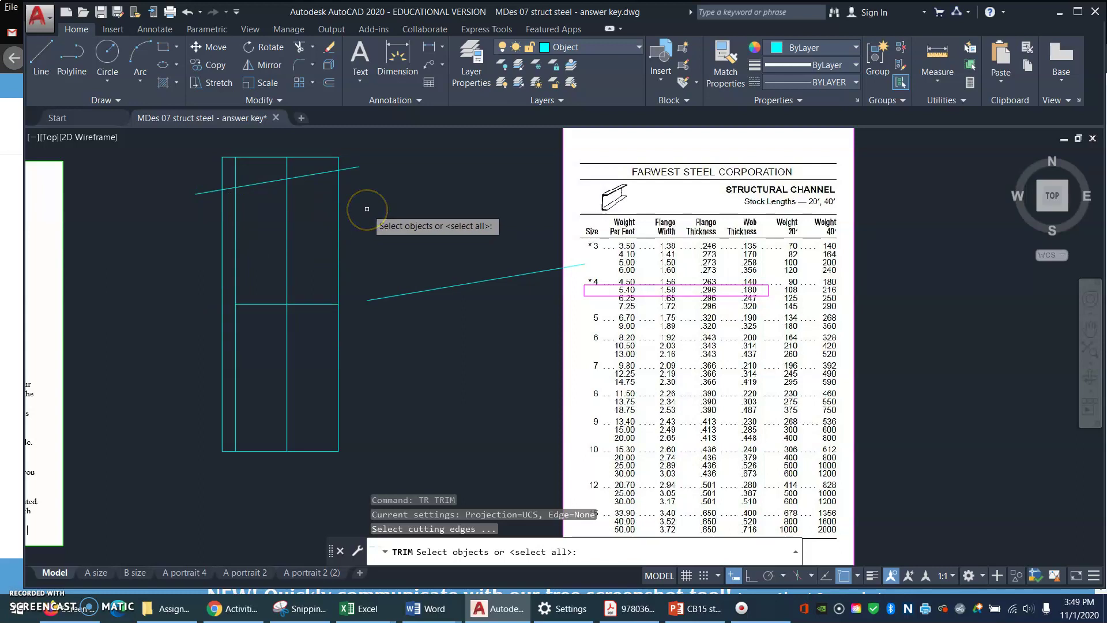
click(339, 192)
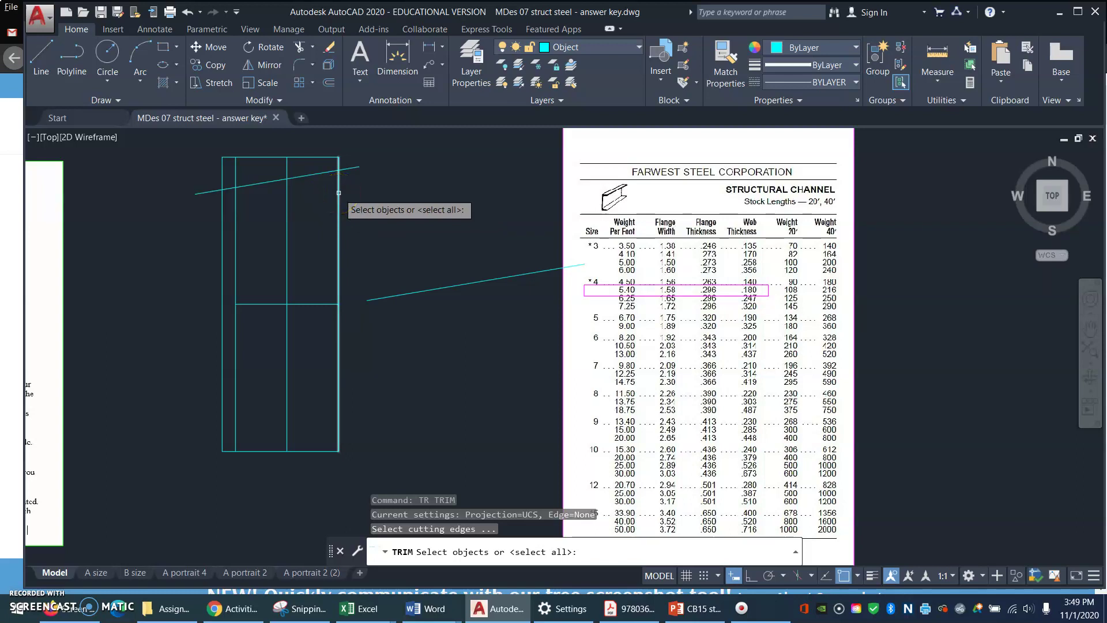
click(235, 239)
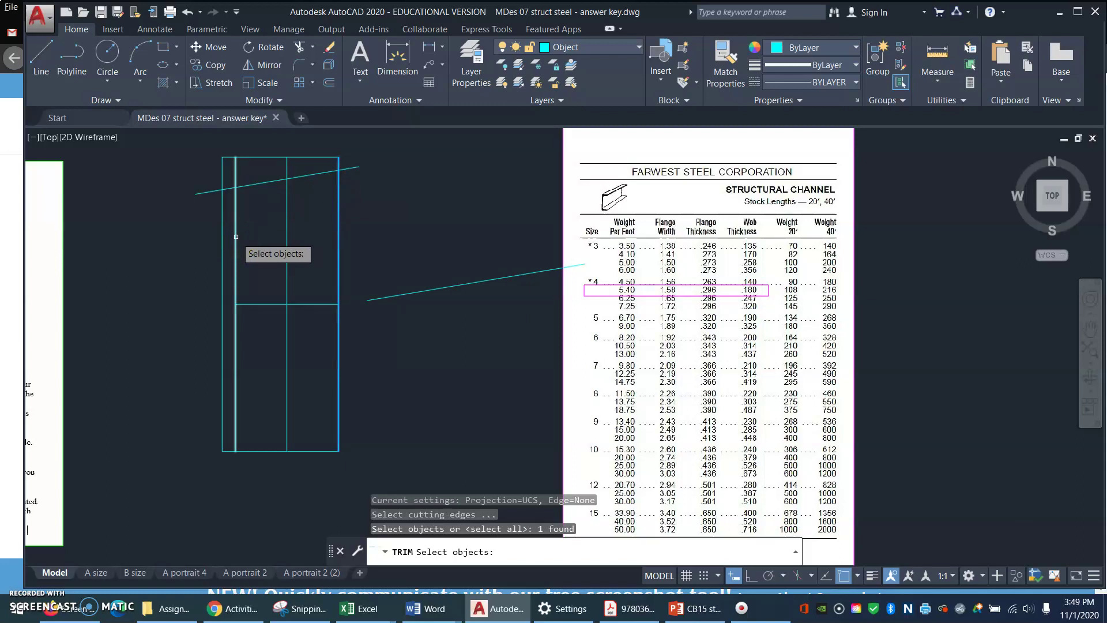
click(236, 236)
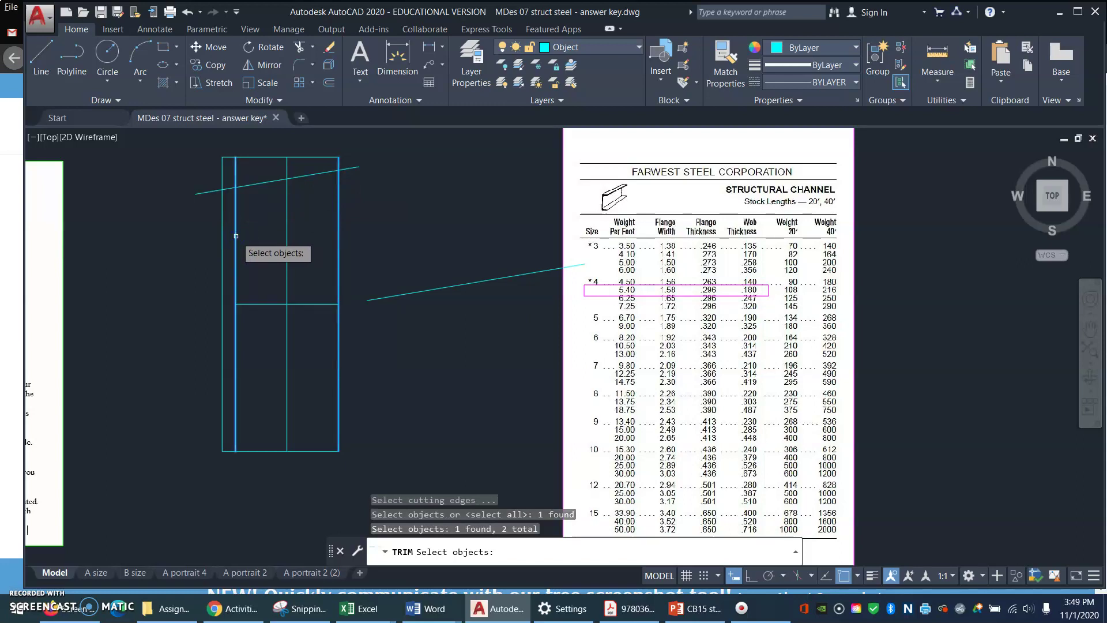
key(Return)
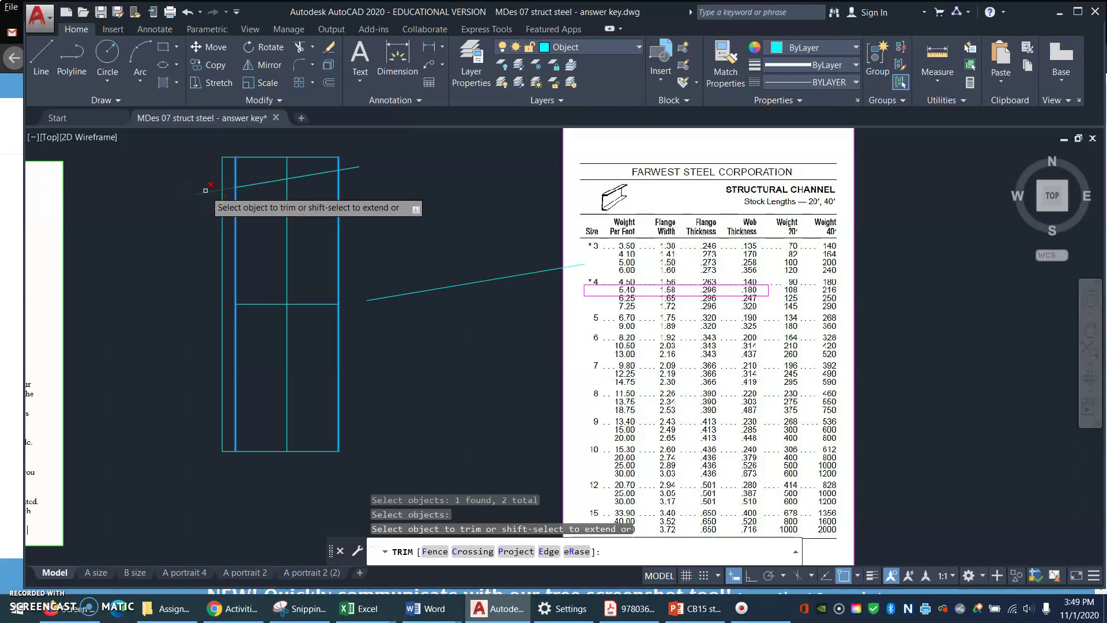
click(359, 166)
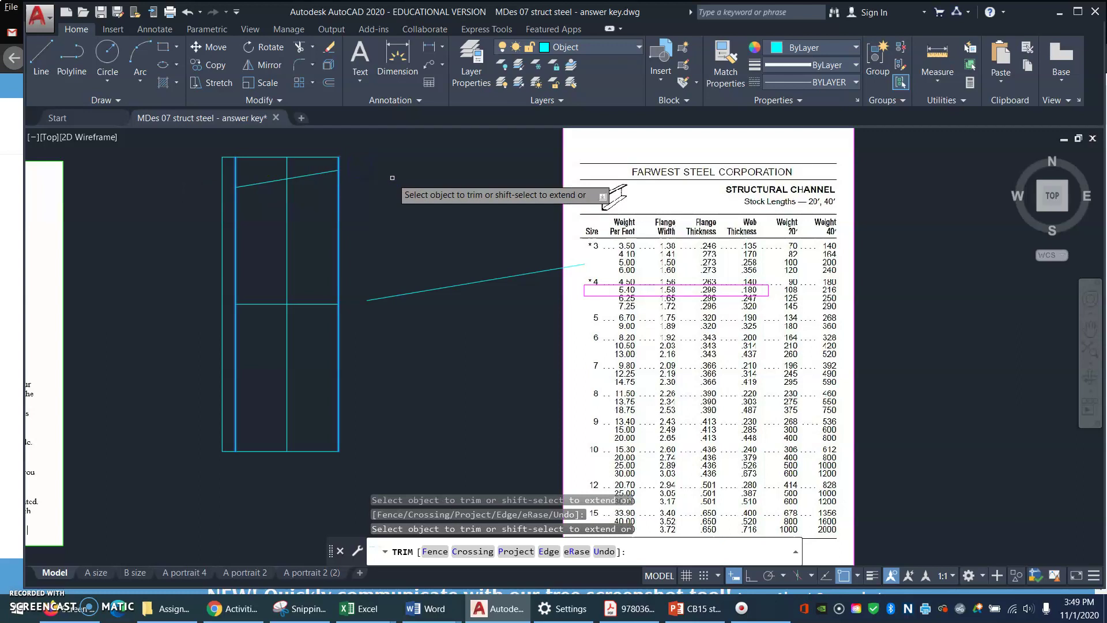
key(Return)
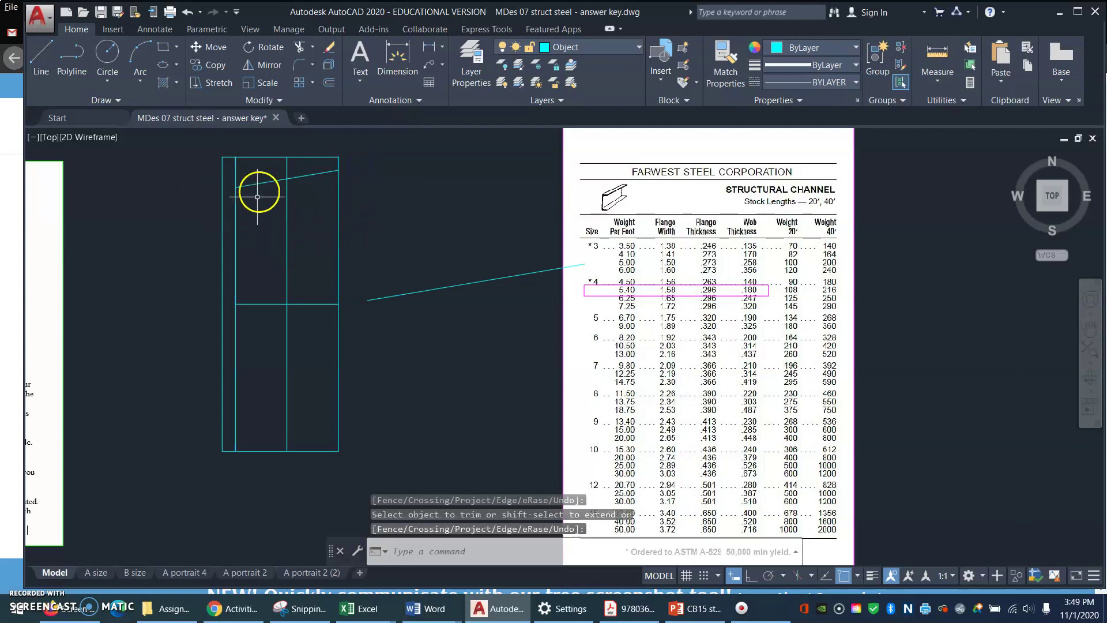
- Mirror the sloped flange line about the horizontal centre line, keeping the original
mouse_move(261, 184)
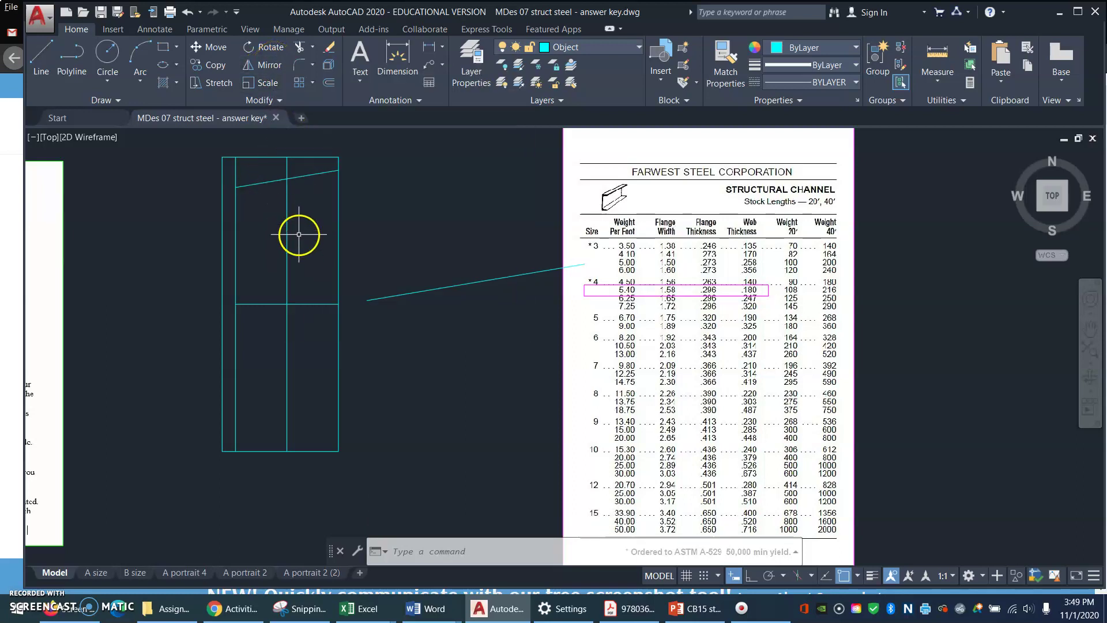
text(MI)
key(Return)
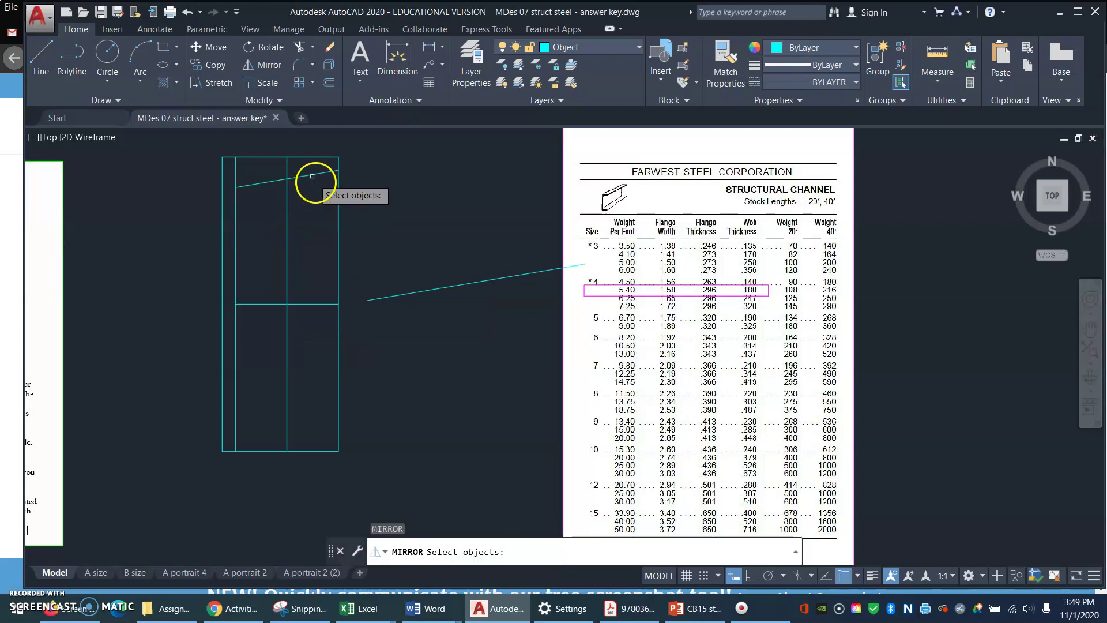
click(310, 174)
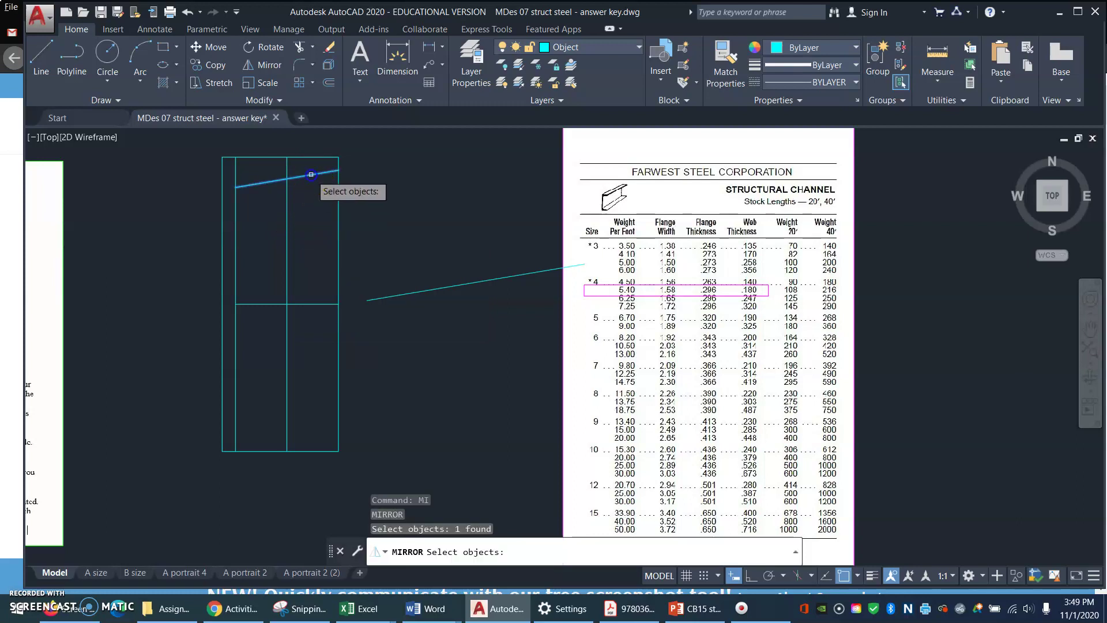
key(Return)
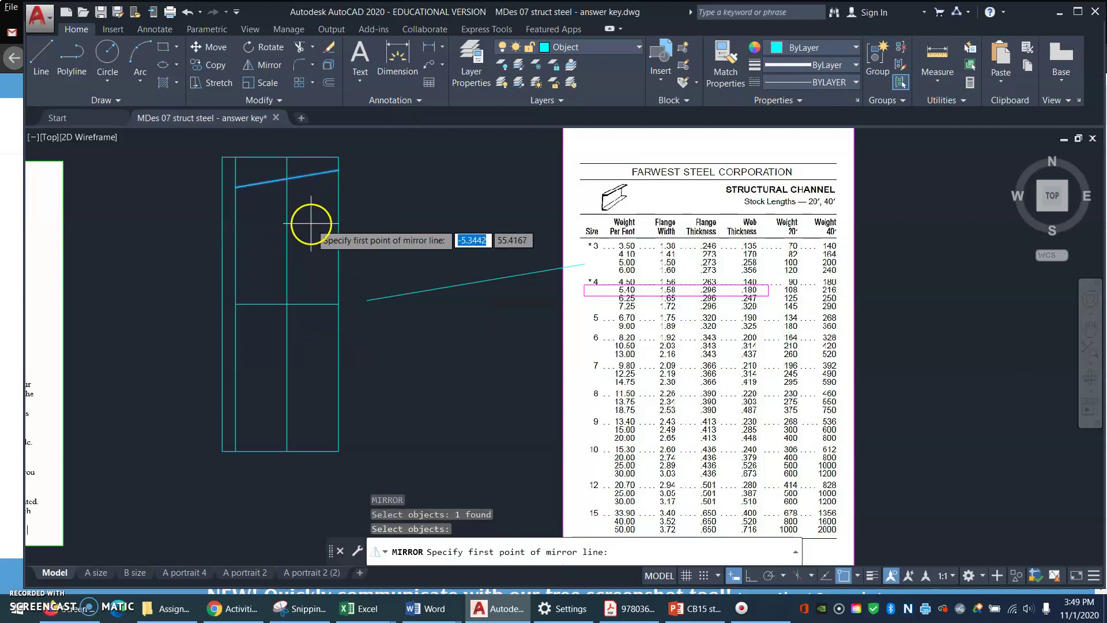
click(235, 303)
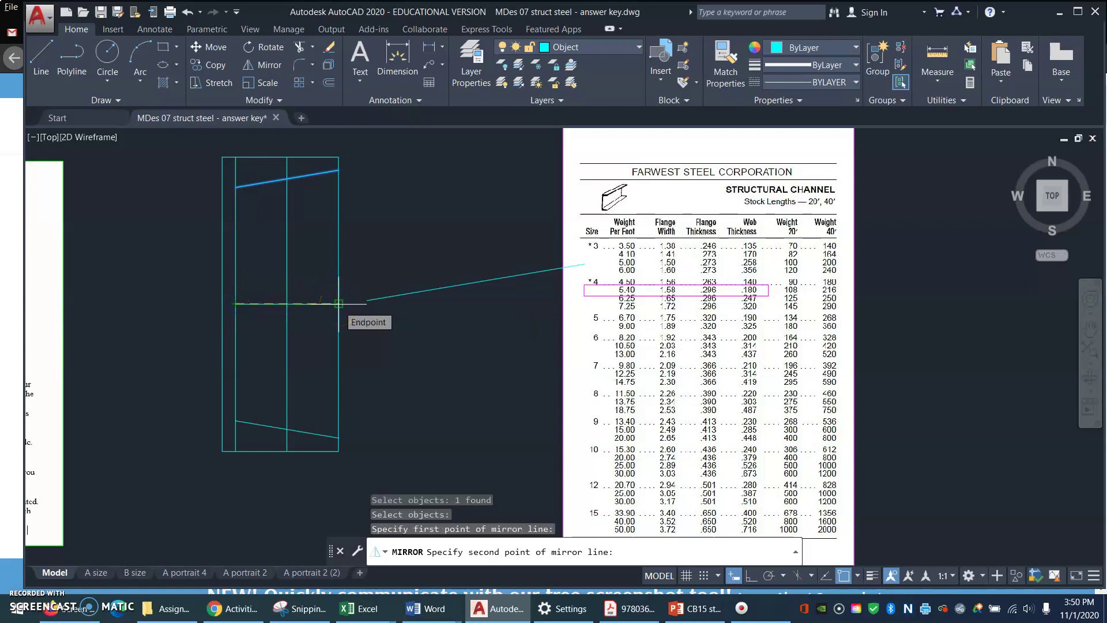
click(338, 303)
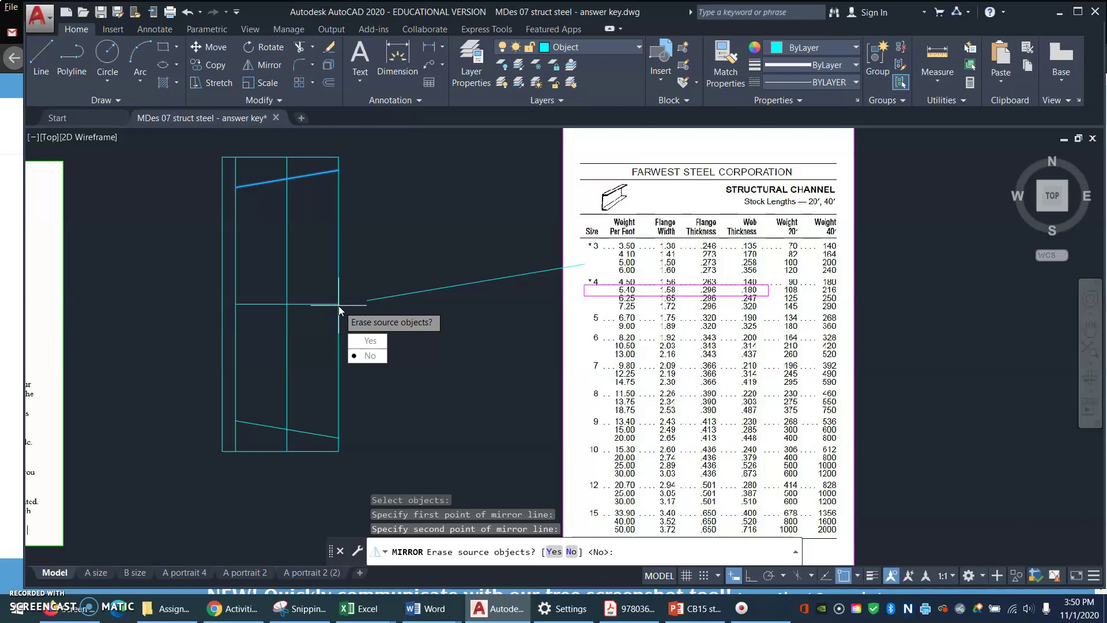
click(352, 317)
click(338, 305)
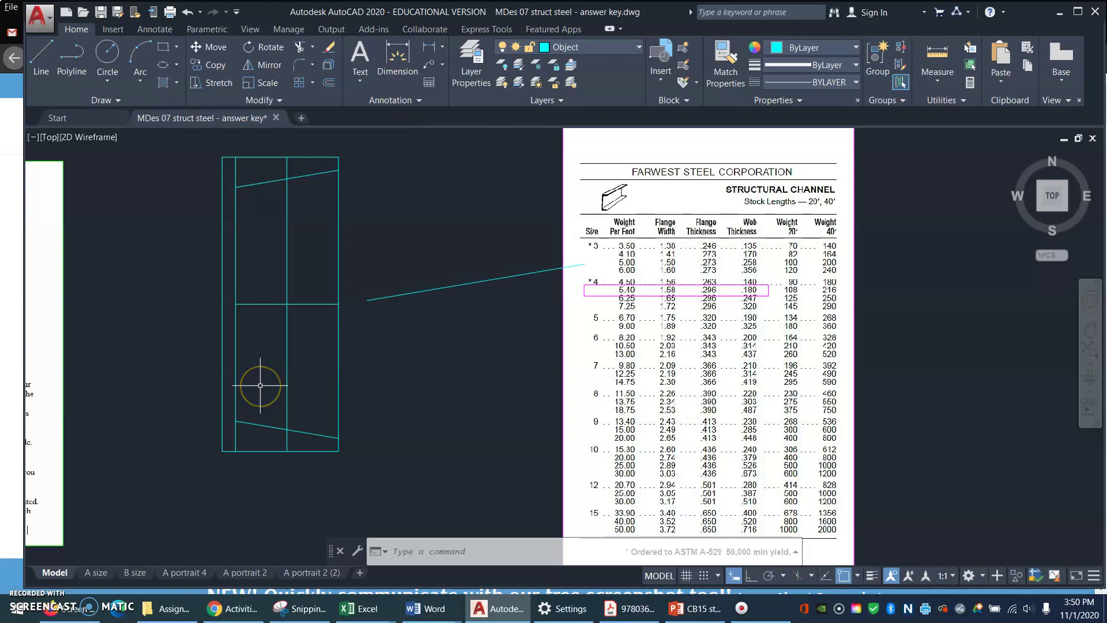
- Trim the inner web line's two ends where they extend past the sloped flange lines
text(T)
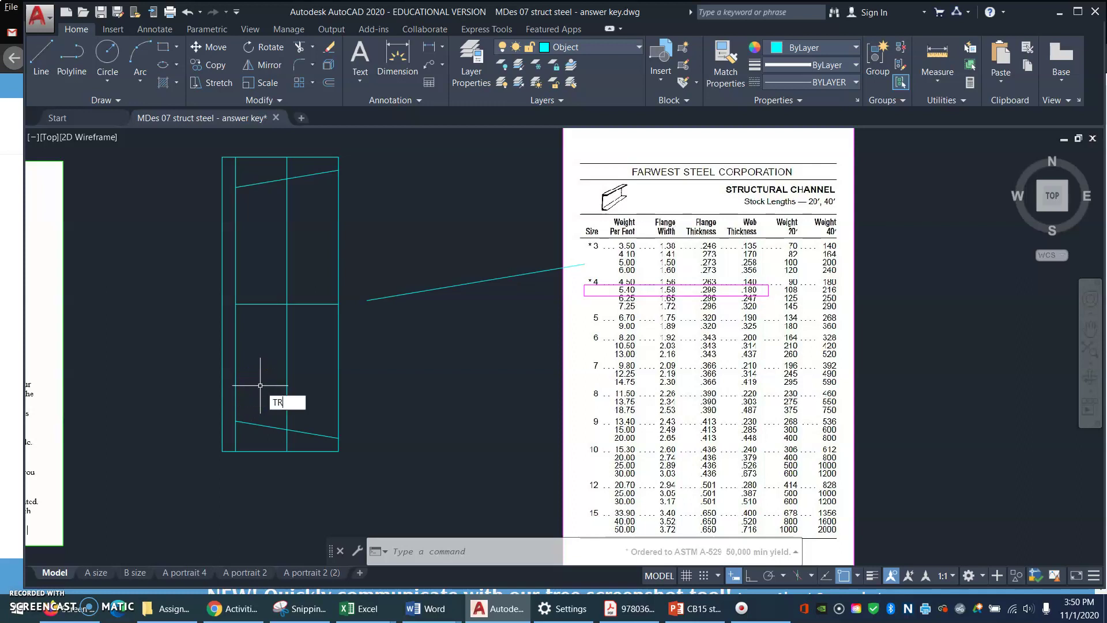
text(R)
key(Return)
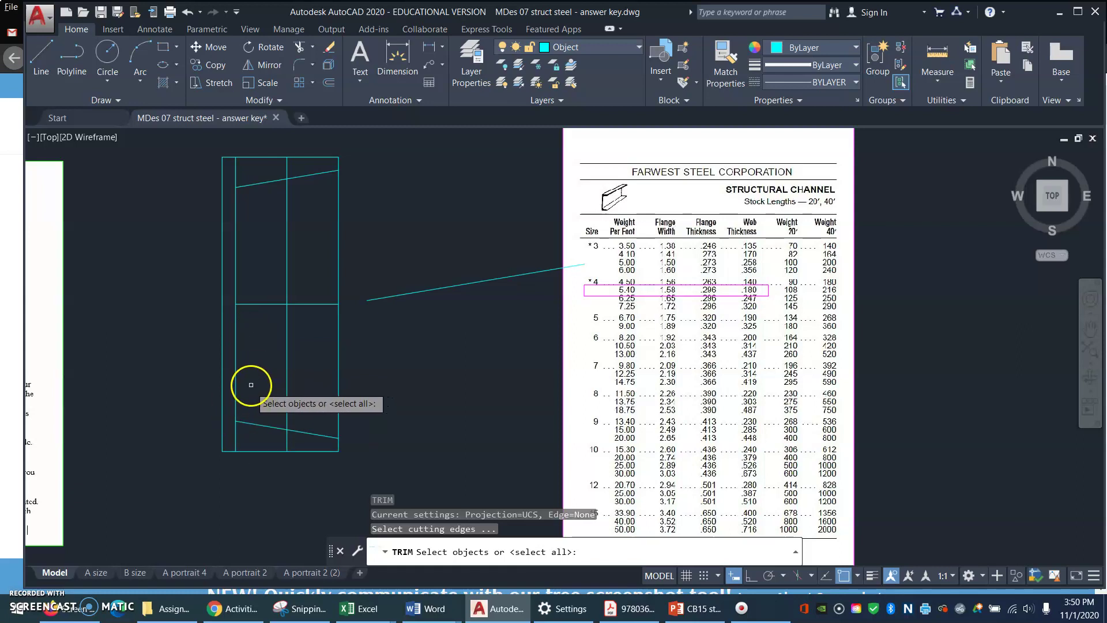
key(Return)
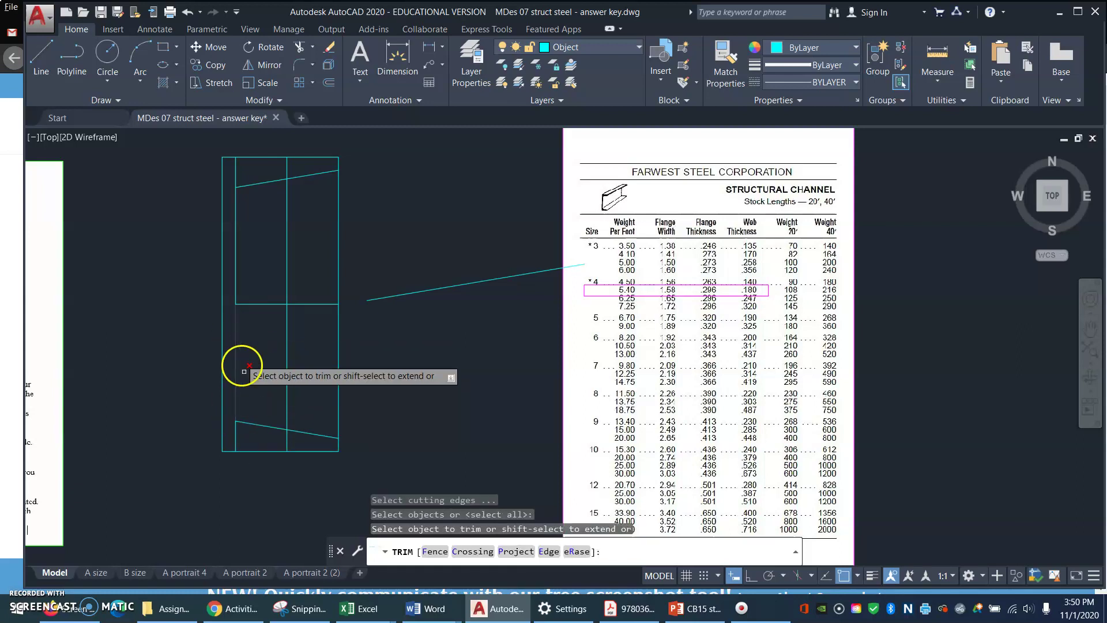
click(236, 434)
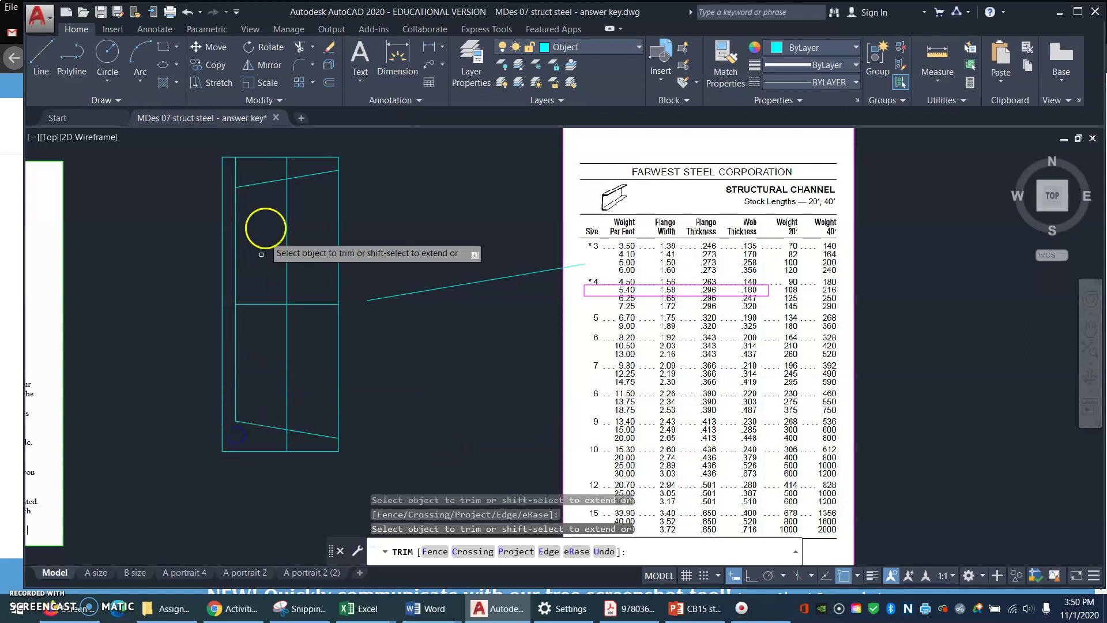
click(236, 172)
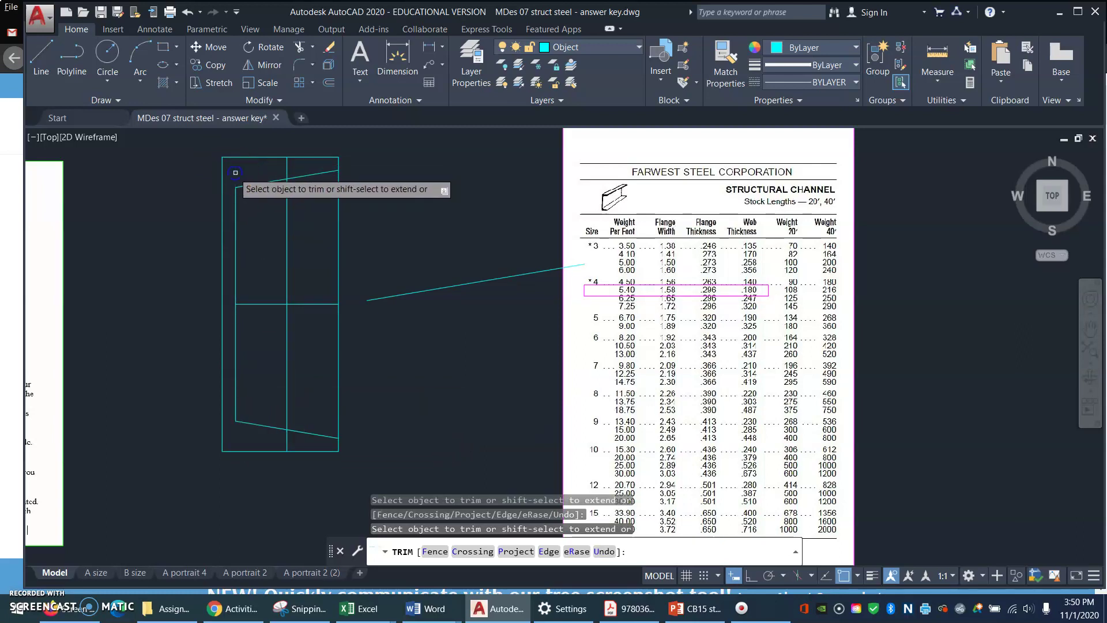
key(Return)
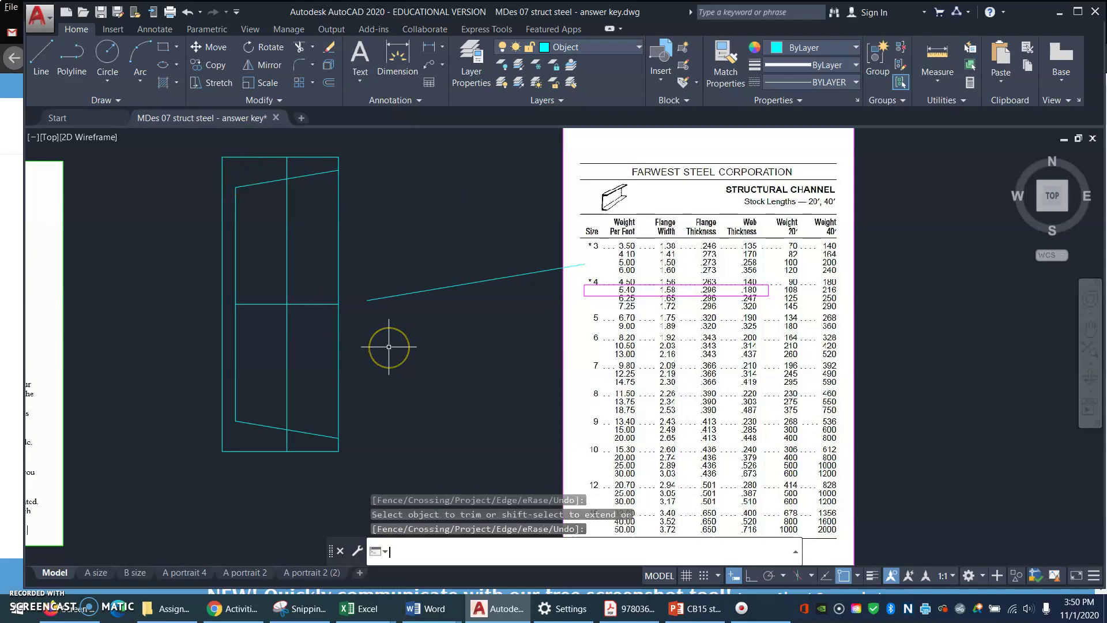
- Erase the leftover sloped line beside the channel
text(e)
key(Return)
click(497, 241)
click(457, 301)
key(Return)
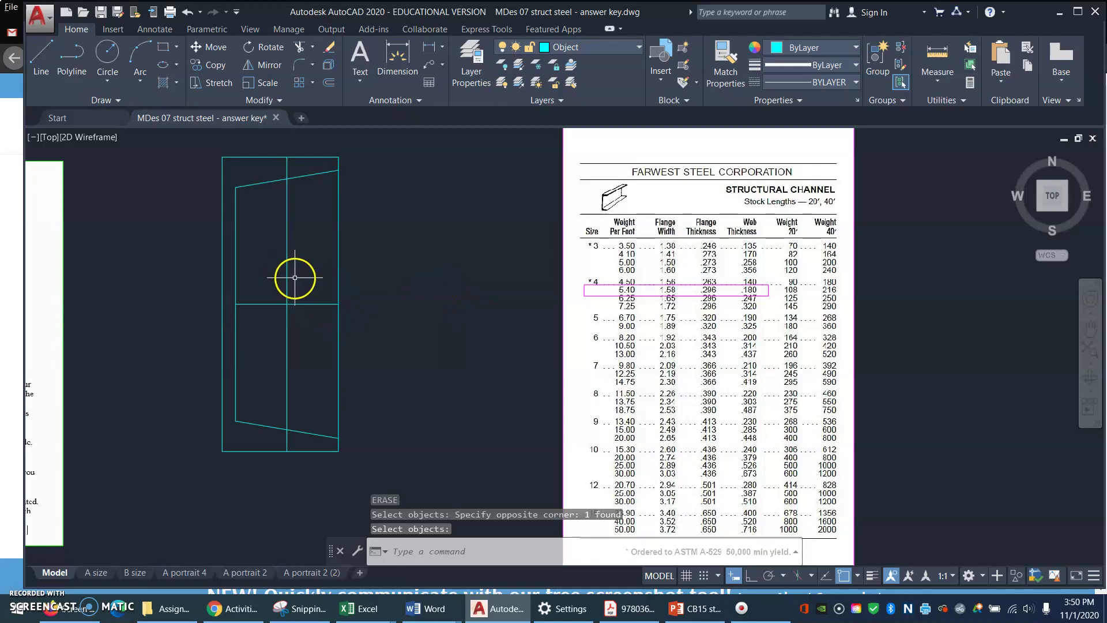
- Erase the horizontal and vertical centre construction lines inside the channel outline
text(e)
key(Return)
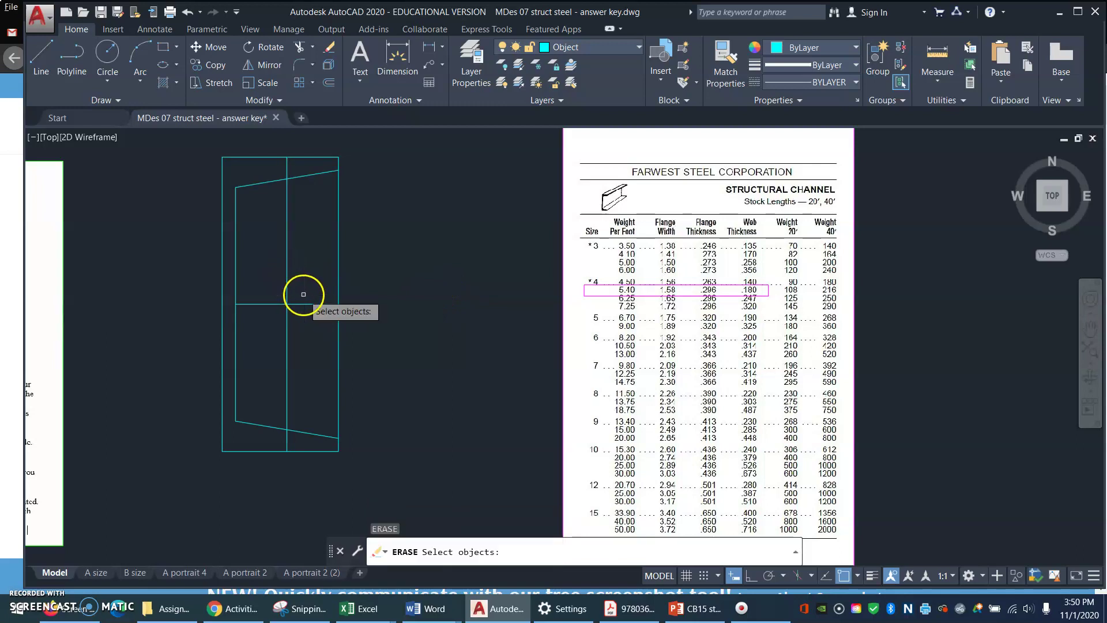
click(303, 295)
click(253, 330)
key(Return)
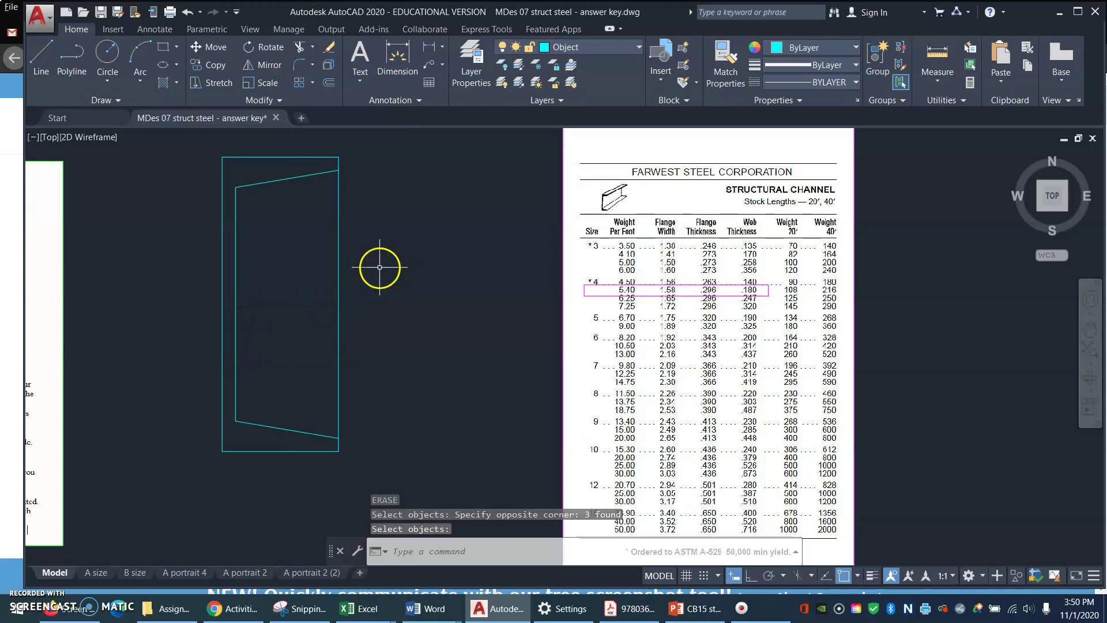
- Trim the outer vertical edge between the two sloped flange lines to open up the channel
text(TR)
key(Return)
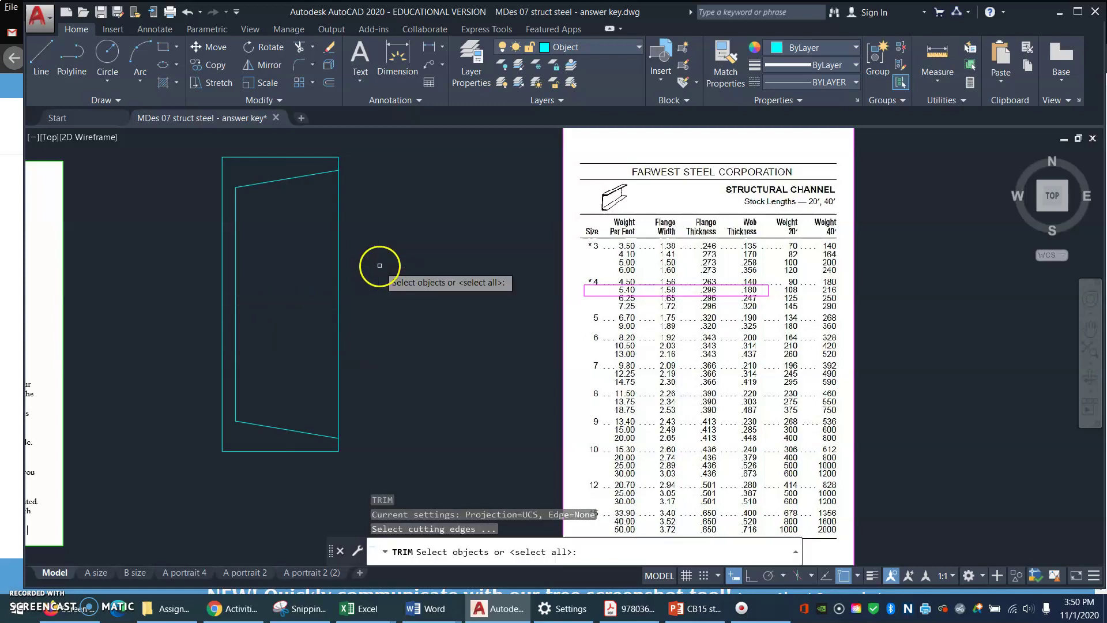
key(Return)
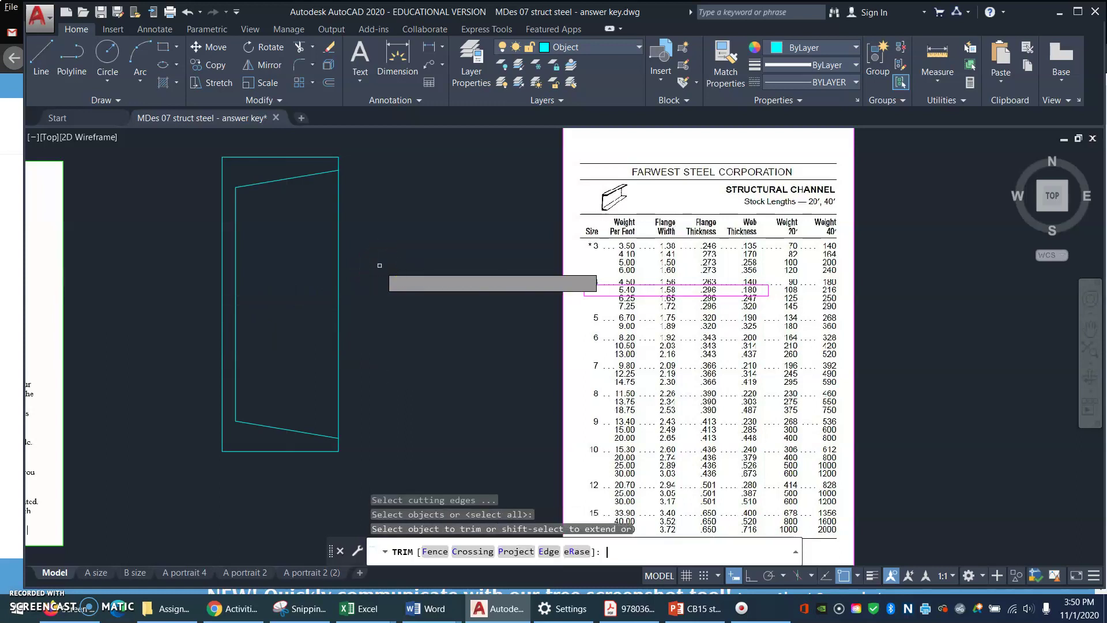
click(338, 273)
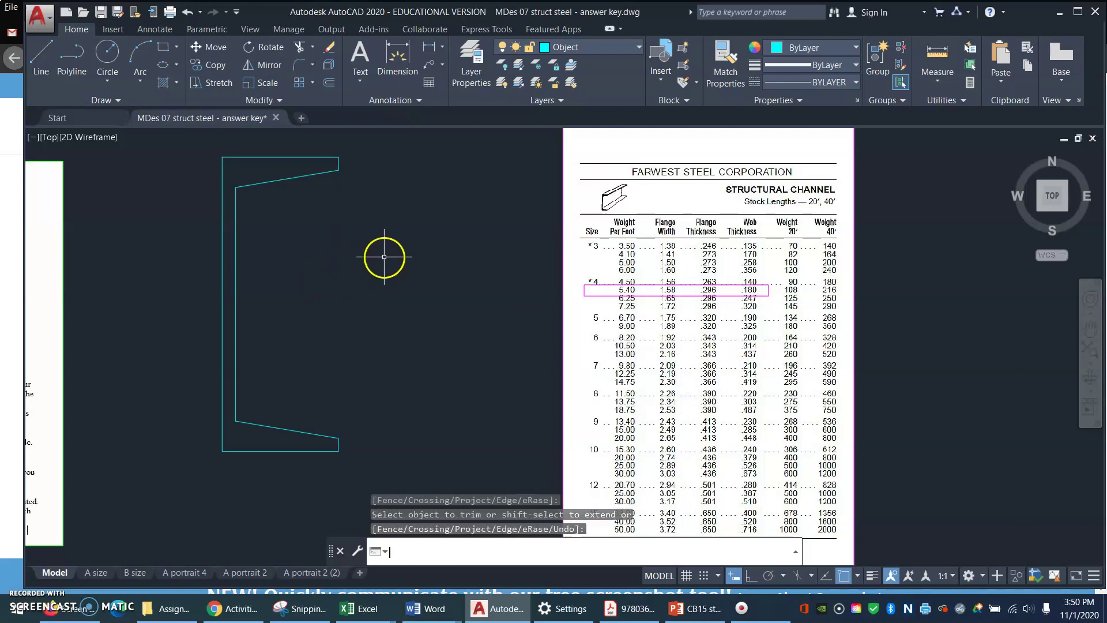
key(Escape)
- Check the assignment sheet for the inside and outside fillet radii of L, C and W shapes
text(p)
key(Return)
mouse_move(96, 301)
mouse_down()
mouse_move(166, 267)
mouse_move(517, 272)
mouse_up()
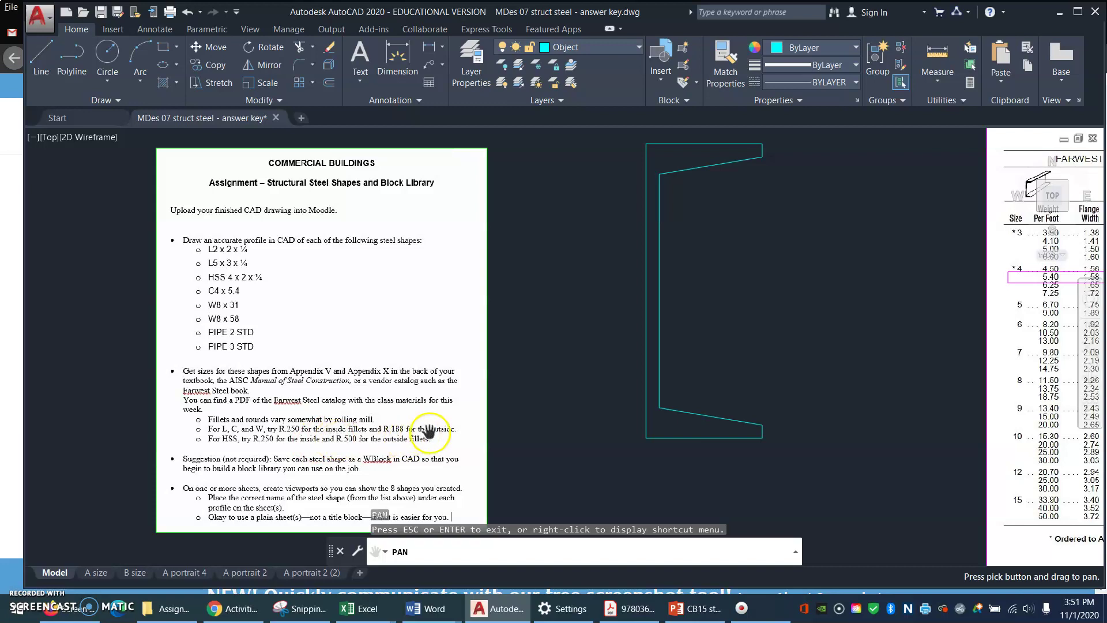
key(Escape)
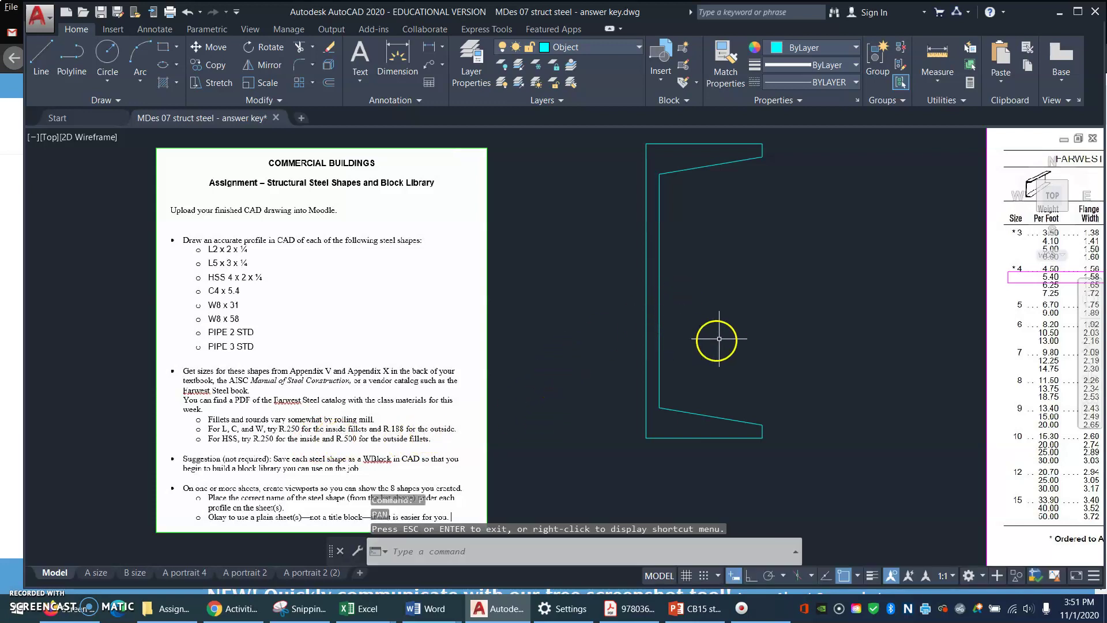
text(p)
key(Return)
drag(759, 286, 438, 309)
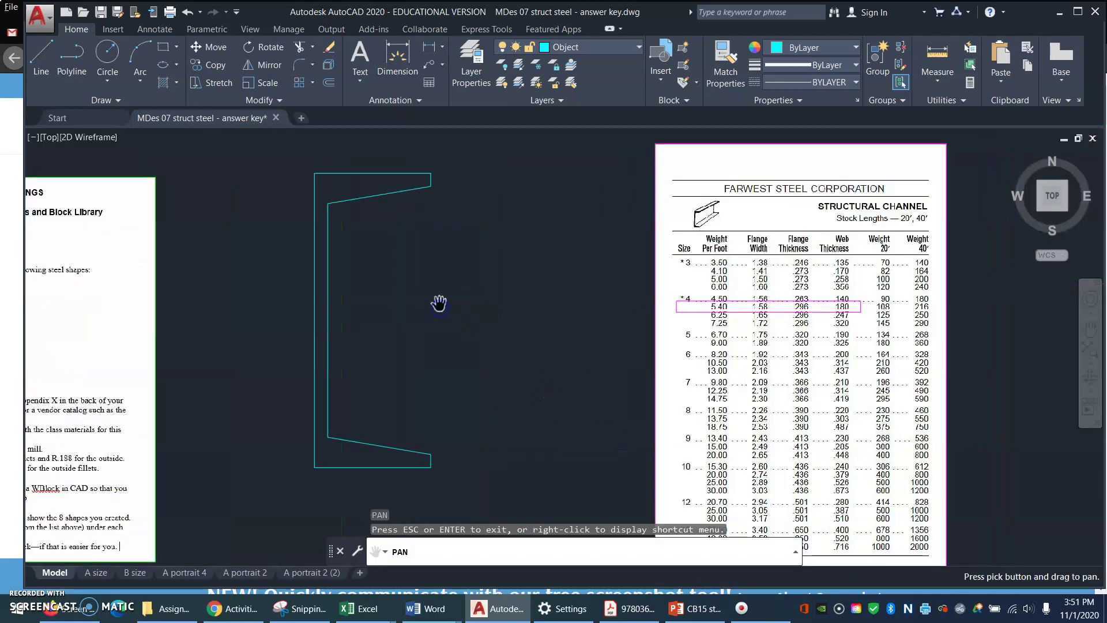
key(Escape)
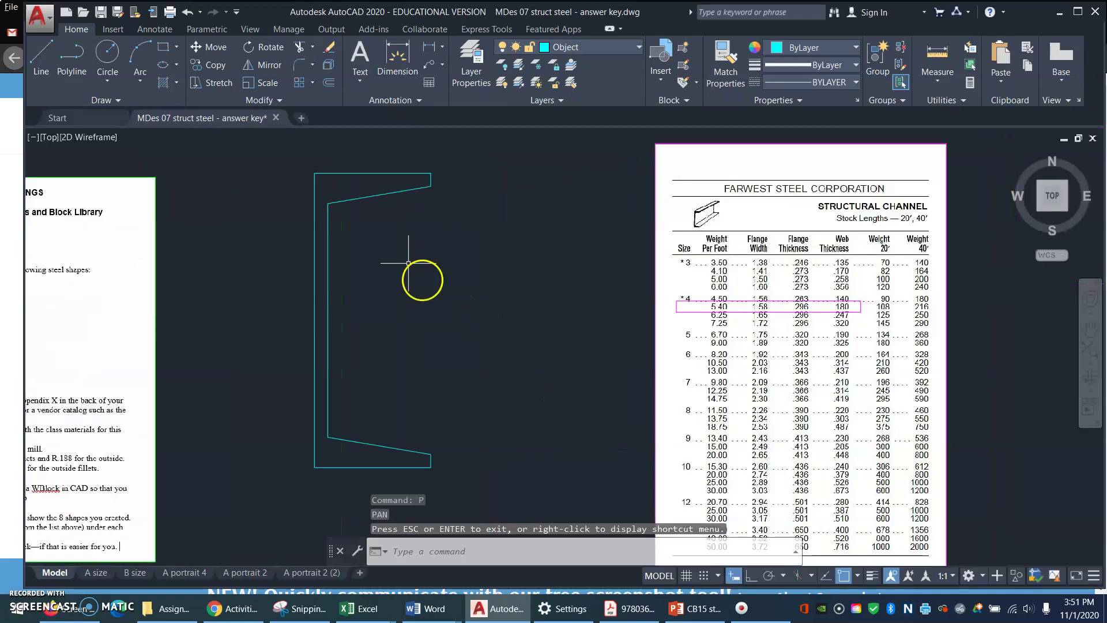
- Fillet both inside corners between the web and the sloped flanges with a radius of 0.25
click(305, 61)
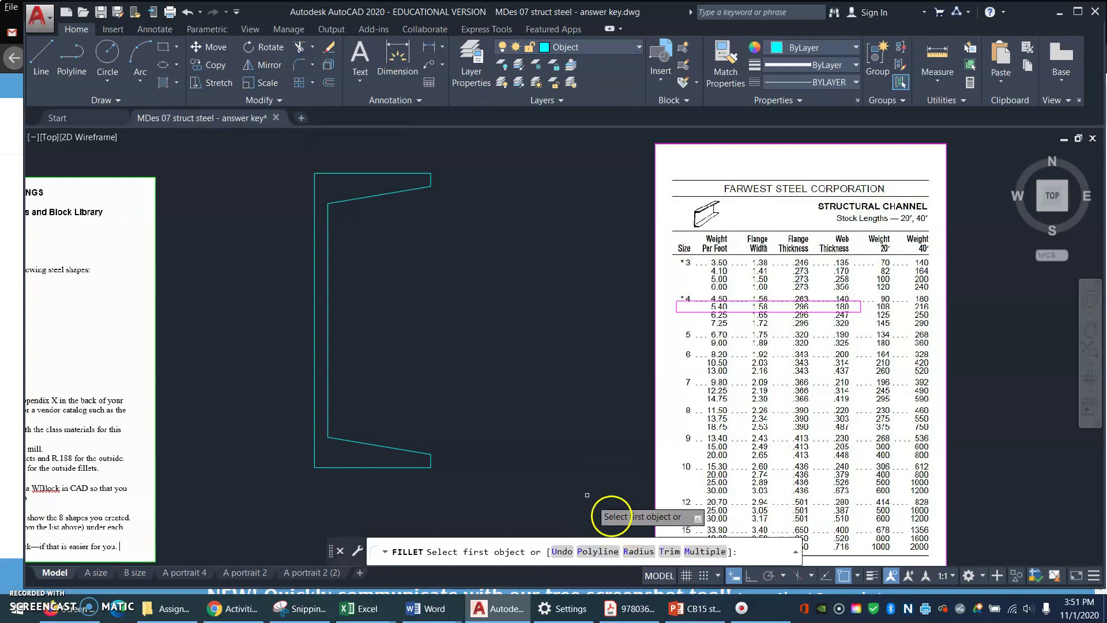
text(R)
key(Return)
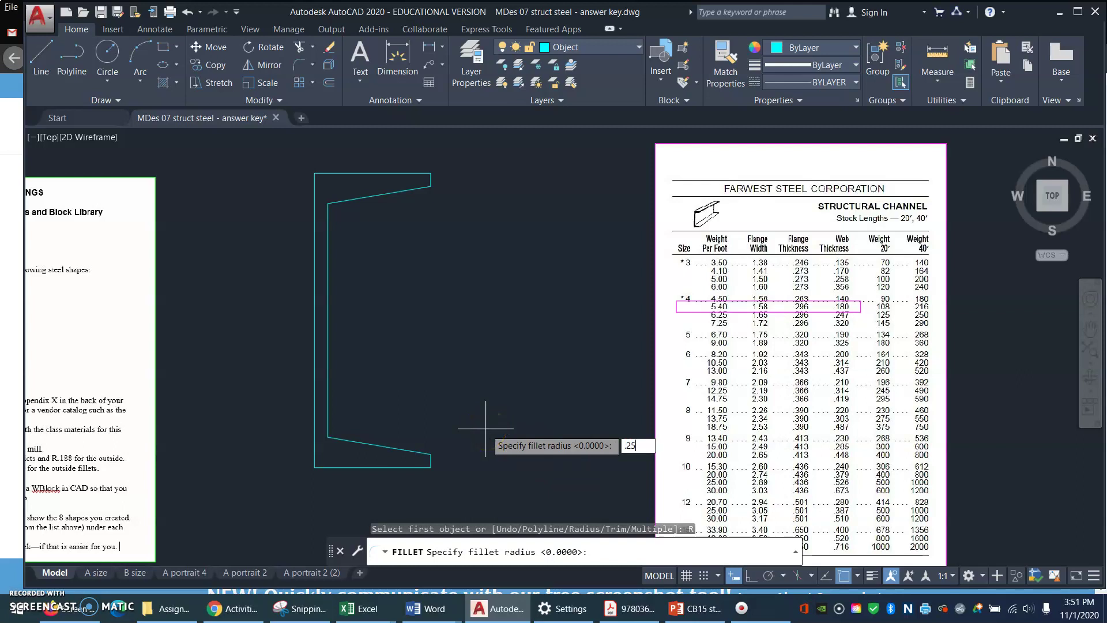
key(Return)
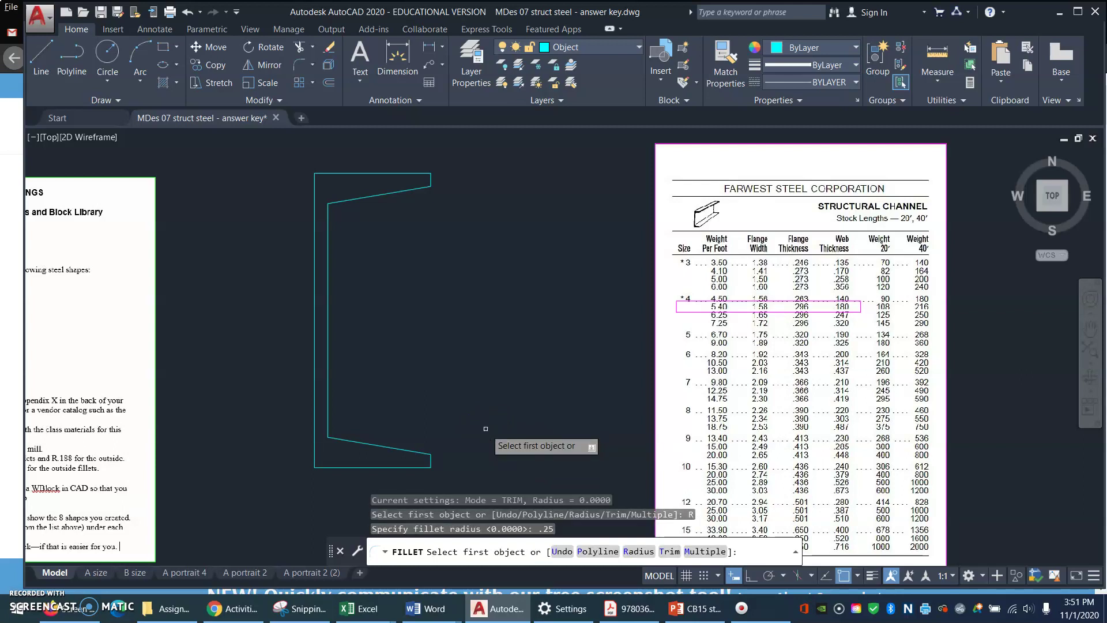
click(378, 447)
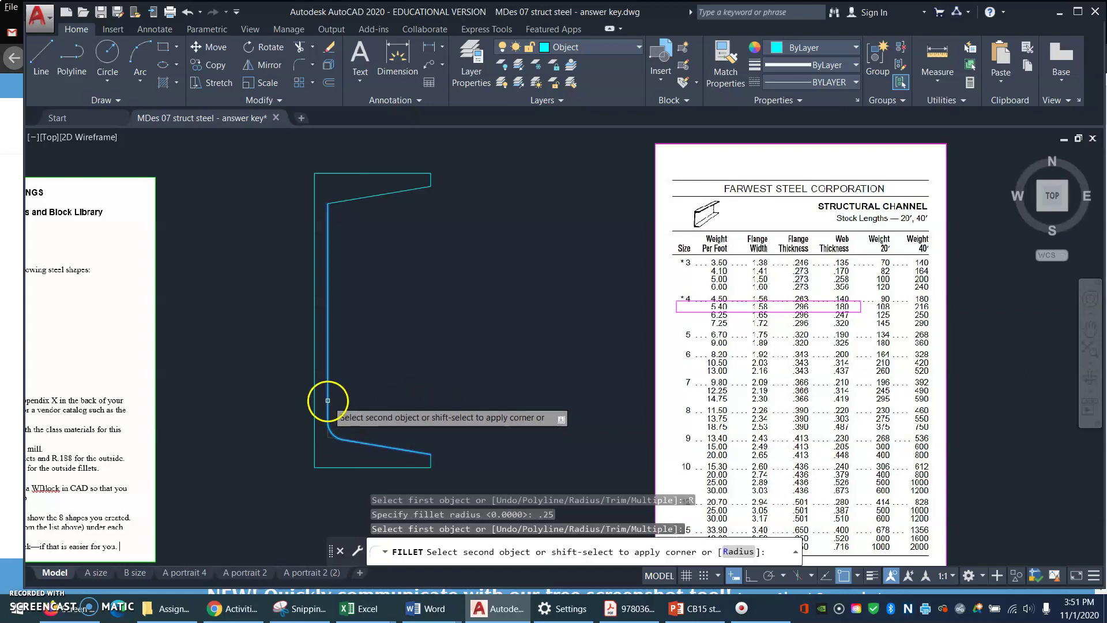
click(331, 410)
key(Return)
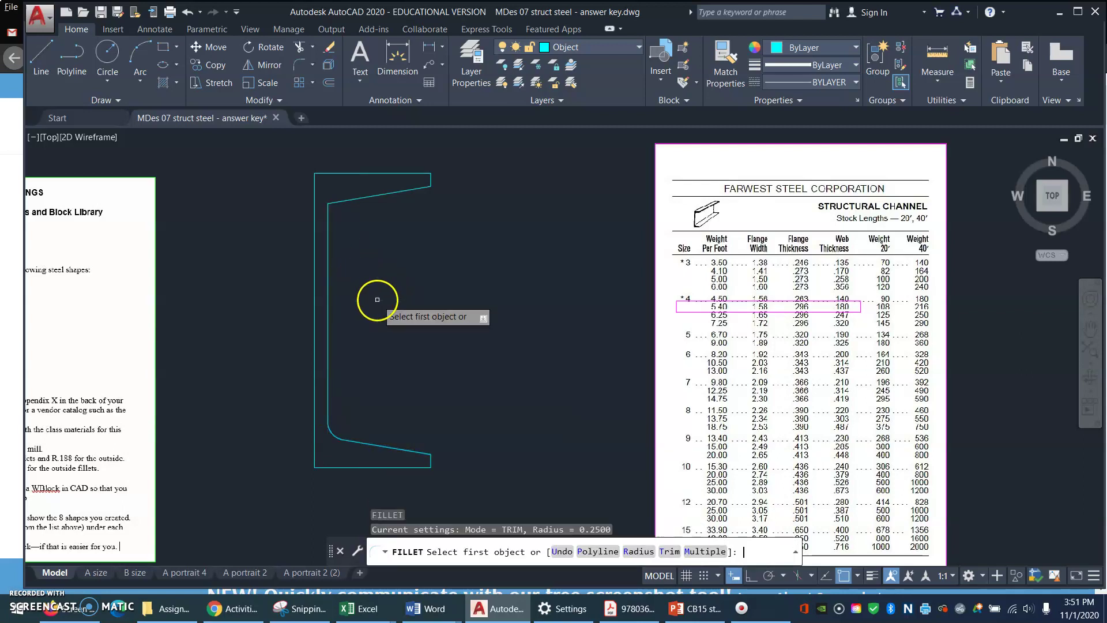
click(327, 237)
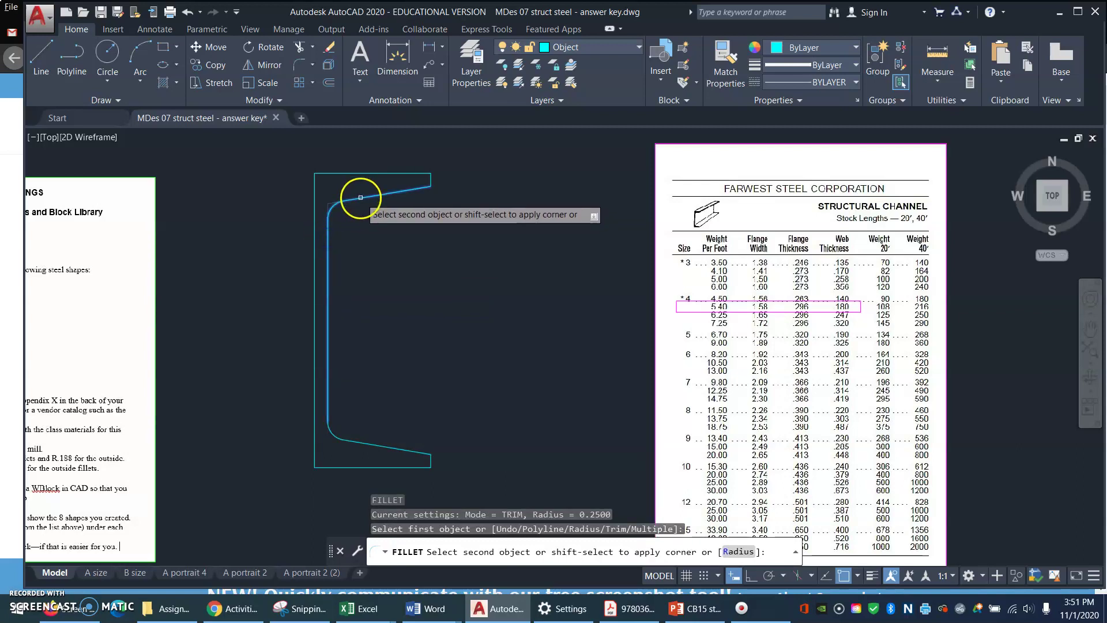
click(360, 198)
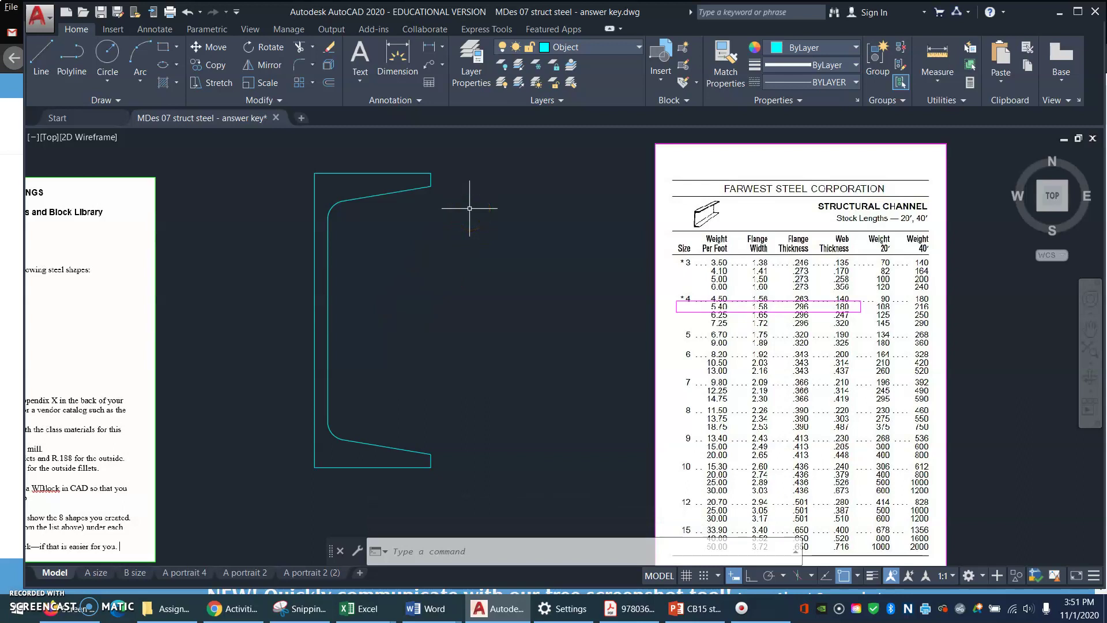
- Measure the thickness of the upper flange at its outer tip
click(936, 83)
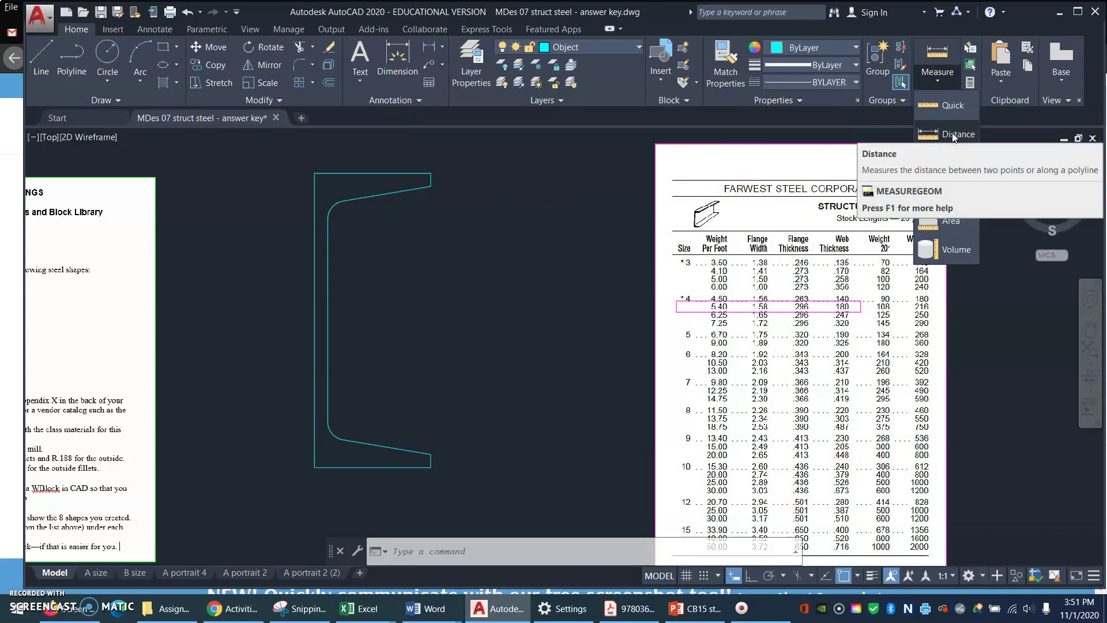
click(529, 202)
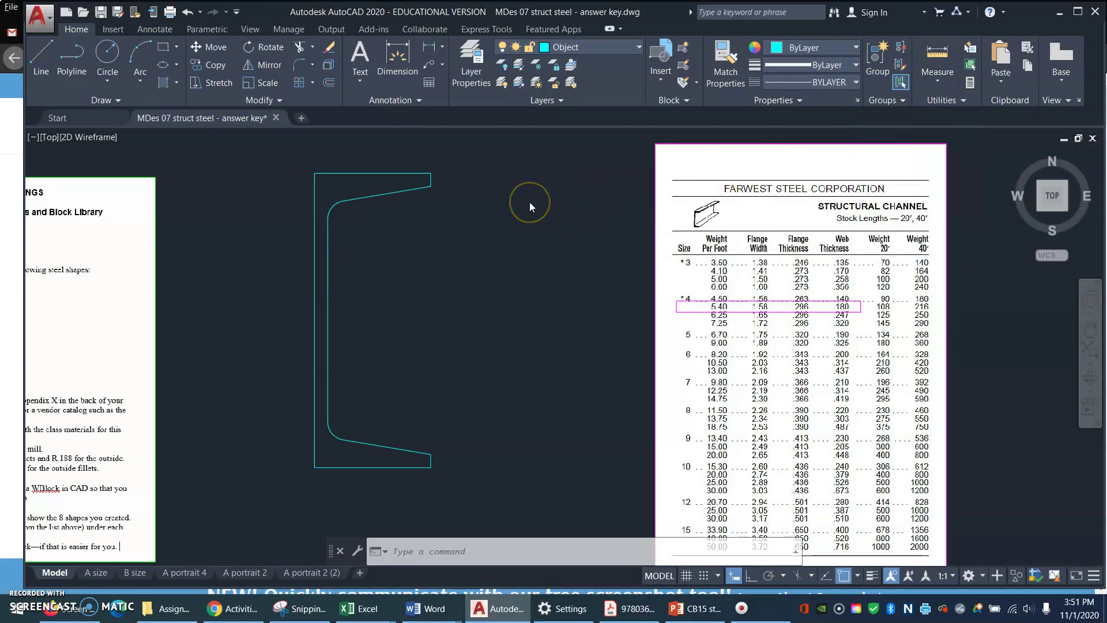
text(DI)
key(Return)
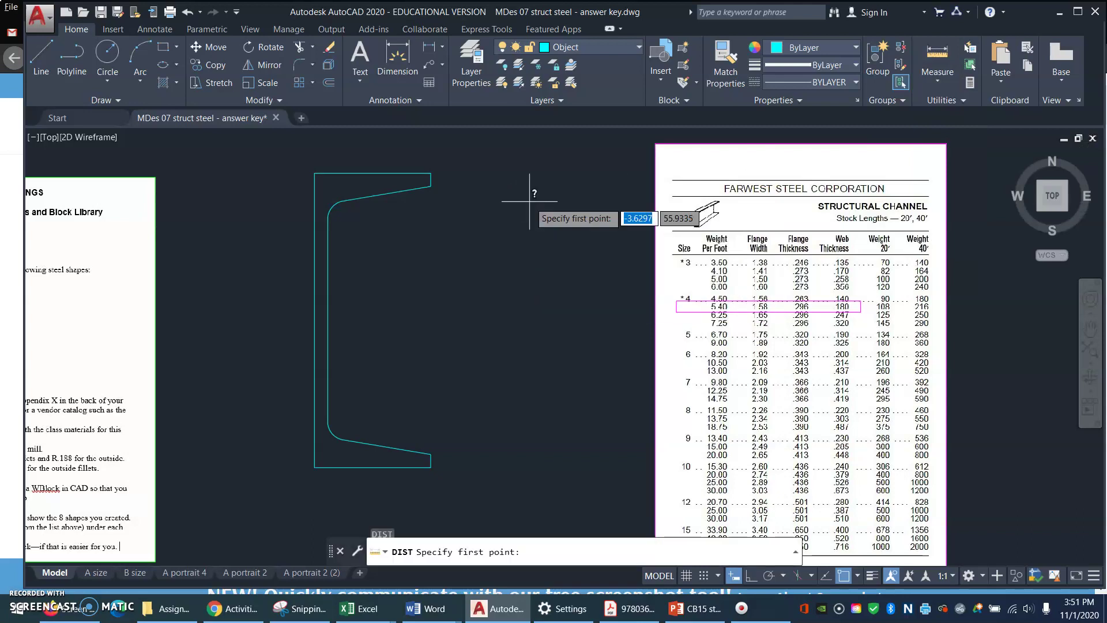
click(431, 185)
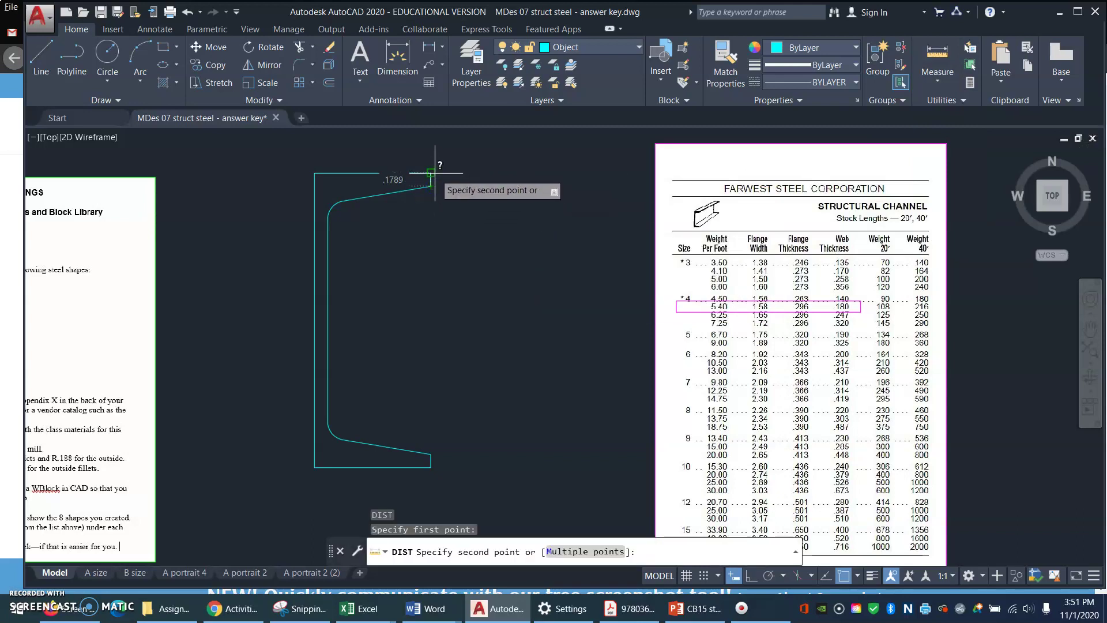
click(435, 173)
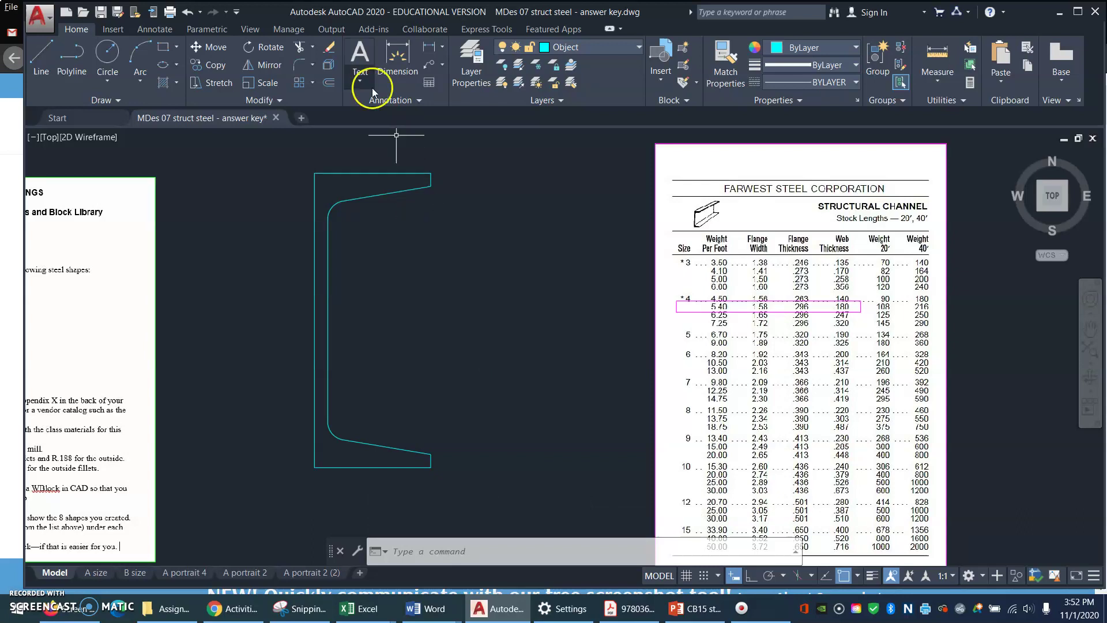
- Try a 0.15 radius fillet on the upper flange's inner tip corner, and undo it
click(300, 65)
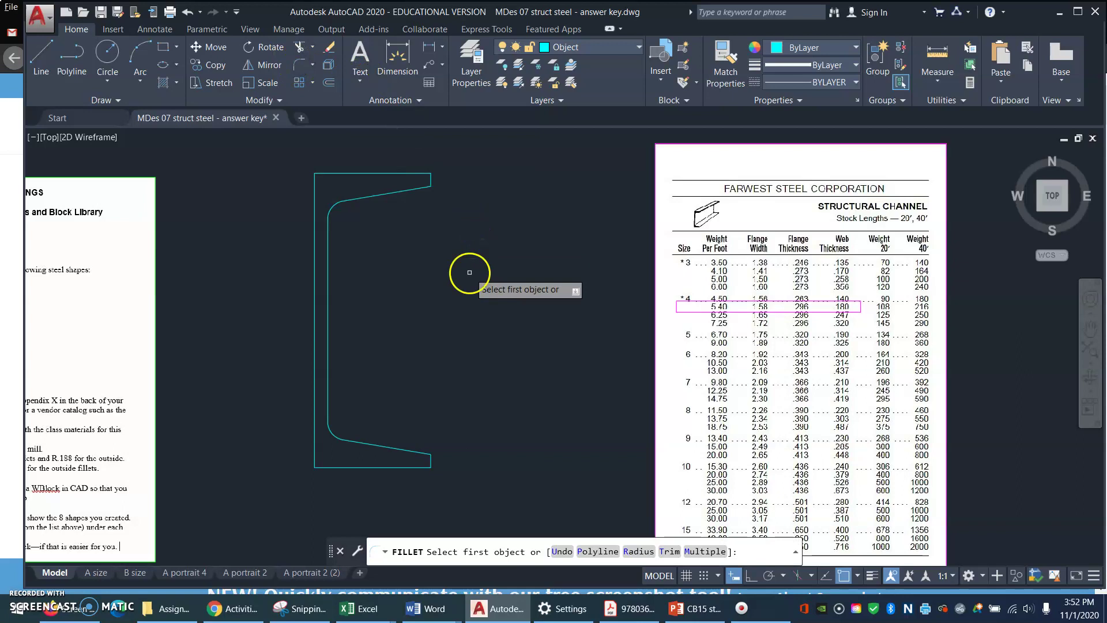
text(R)
key(Return)
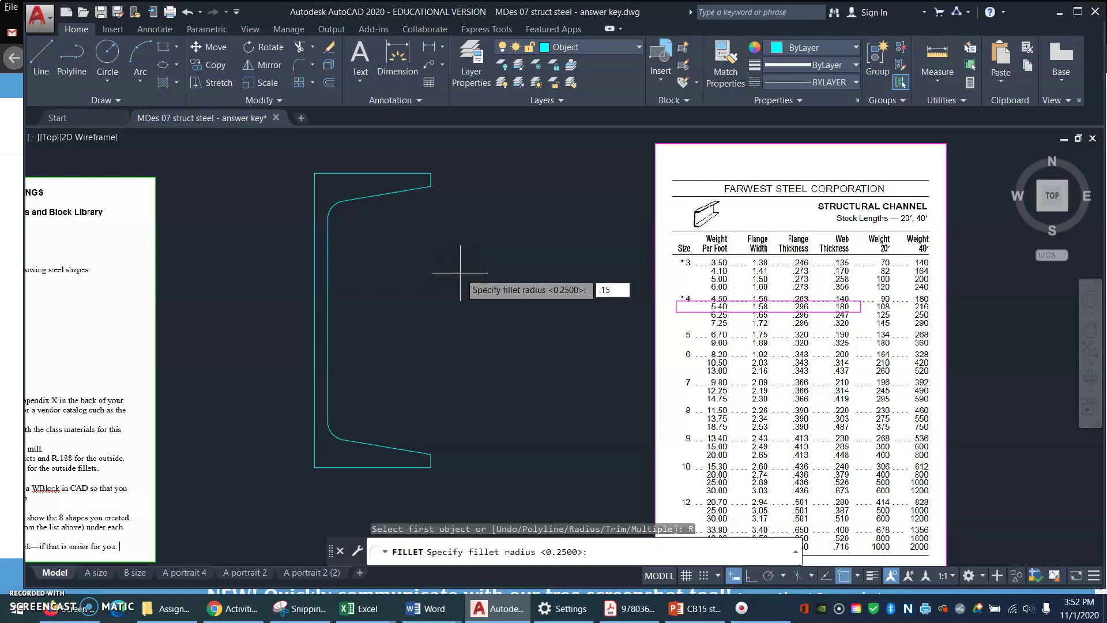
key(Return)
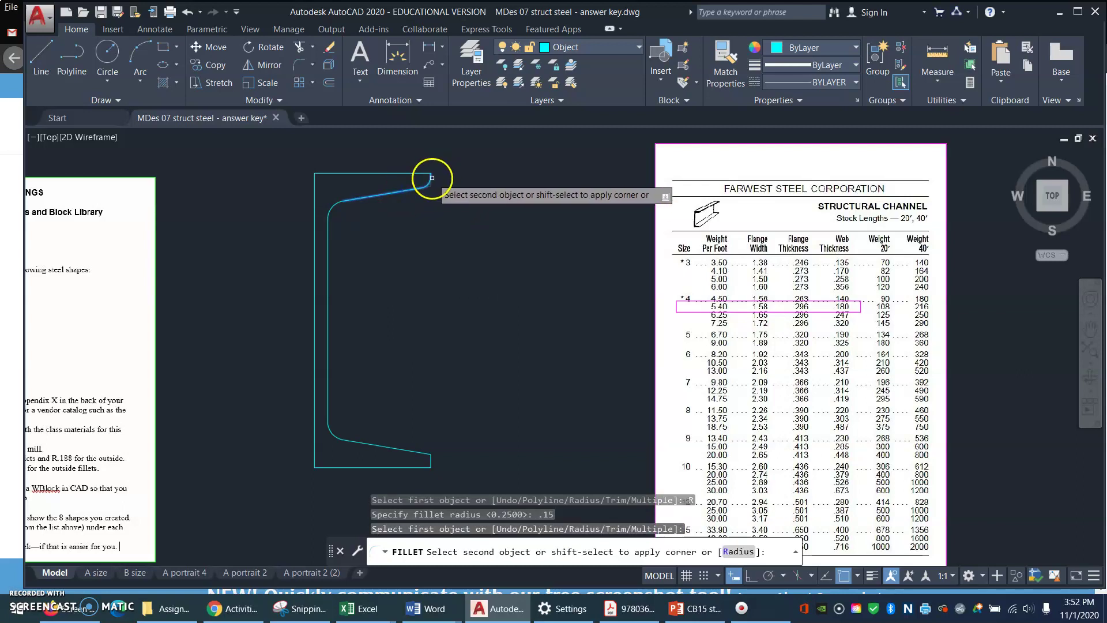
click(431, 178)
key(Return)
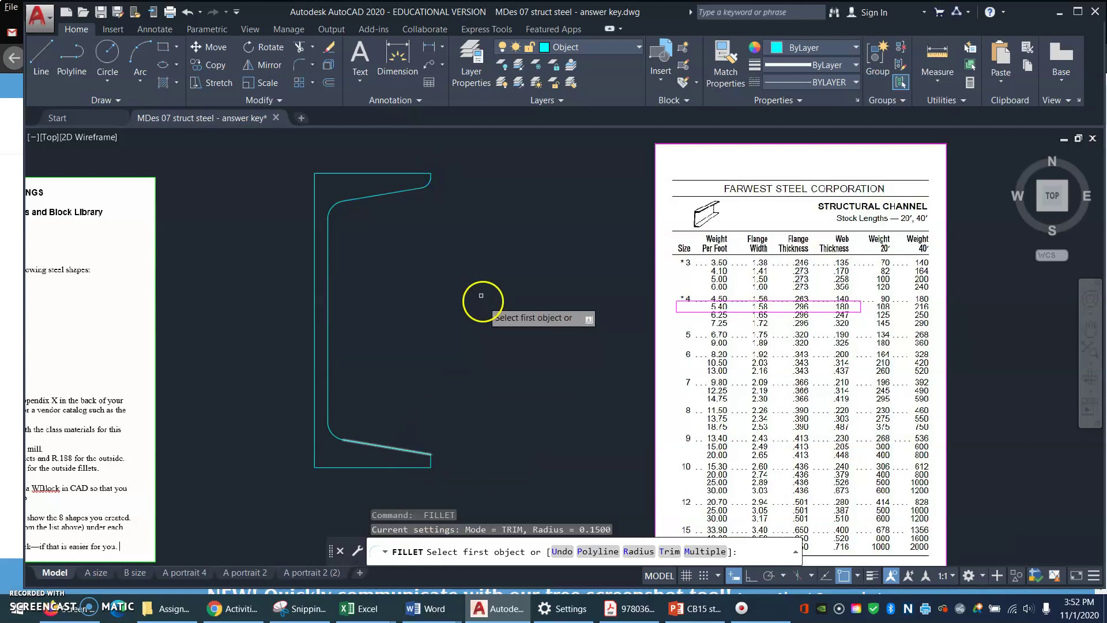
key(Escape)
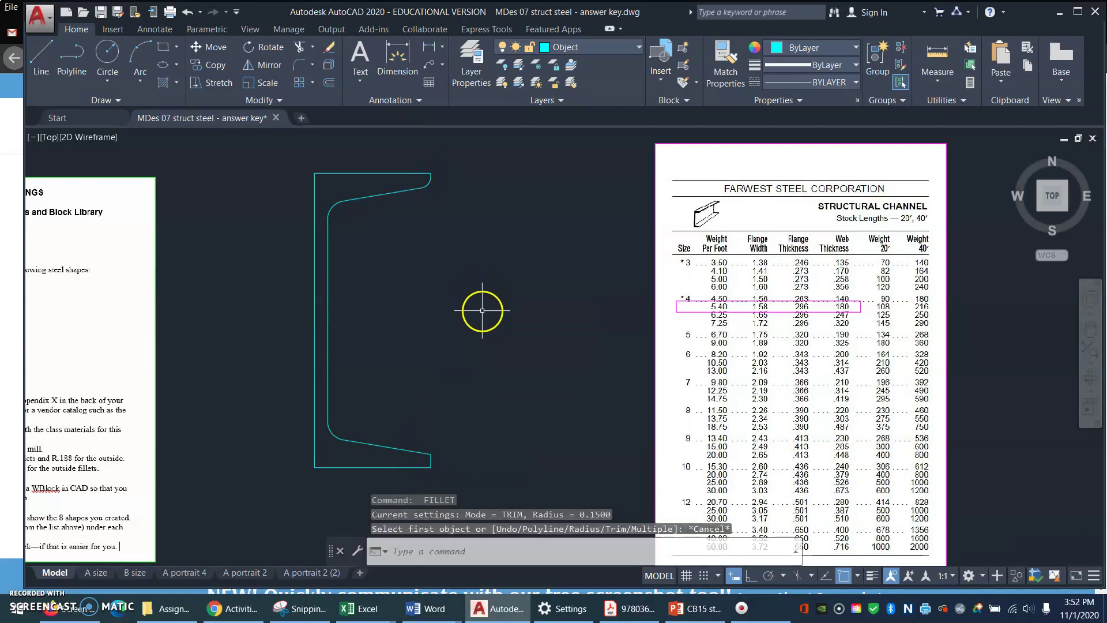
key(ctrl+z)
key(ctrl+z)
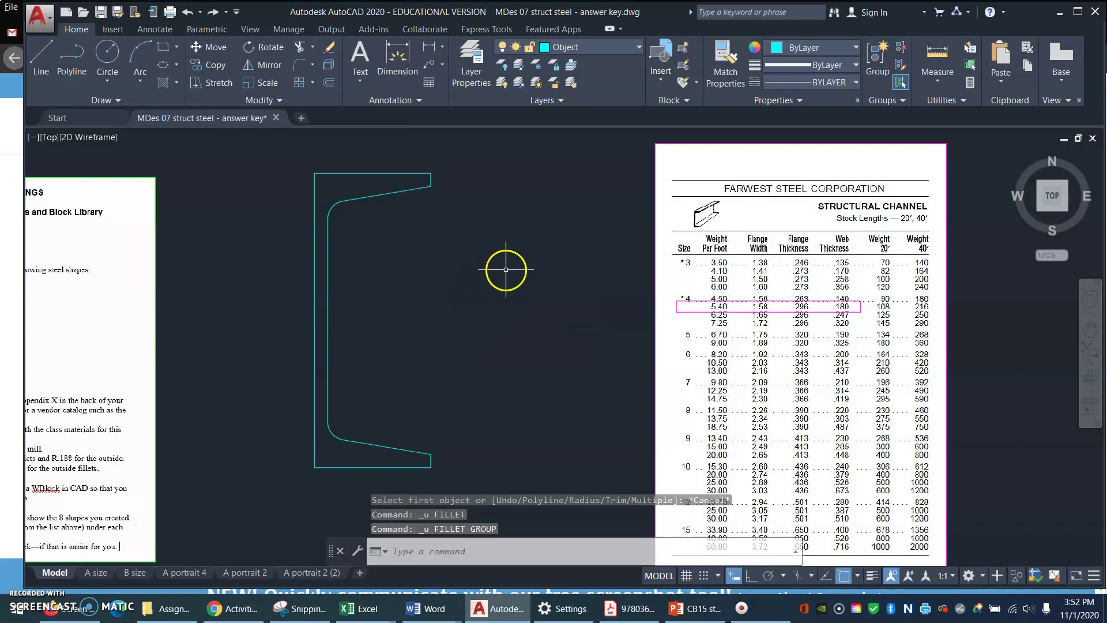
- Fillet the inner tip corners of the upper and lower flanges with a radius of 0.188
click(298, 62)
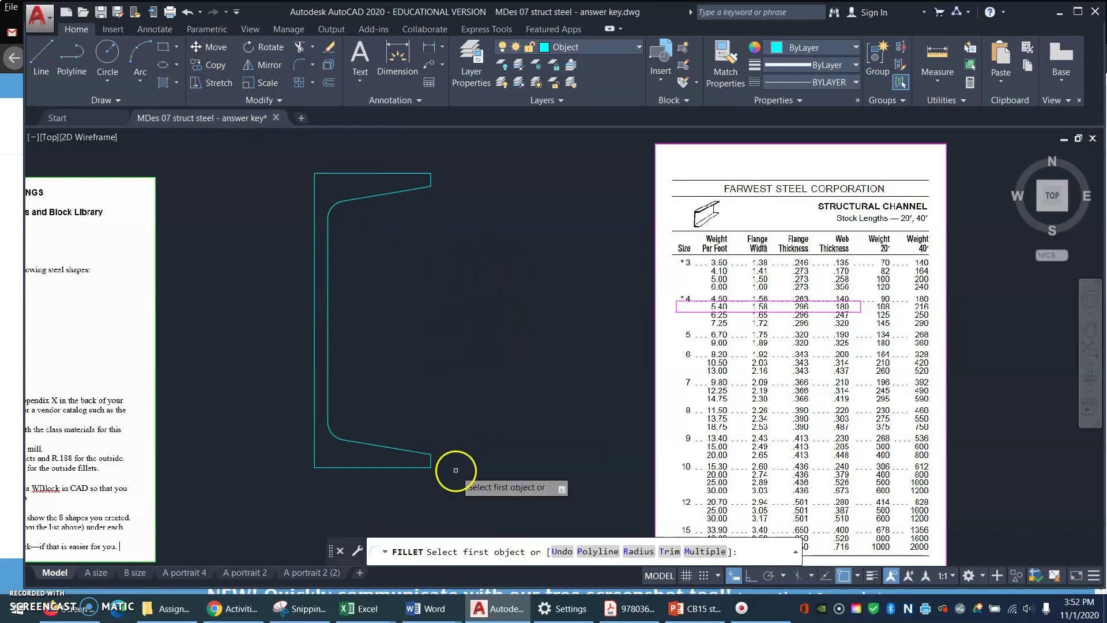
text(r)
key(Return)
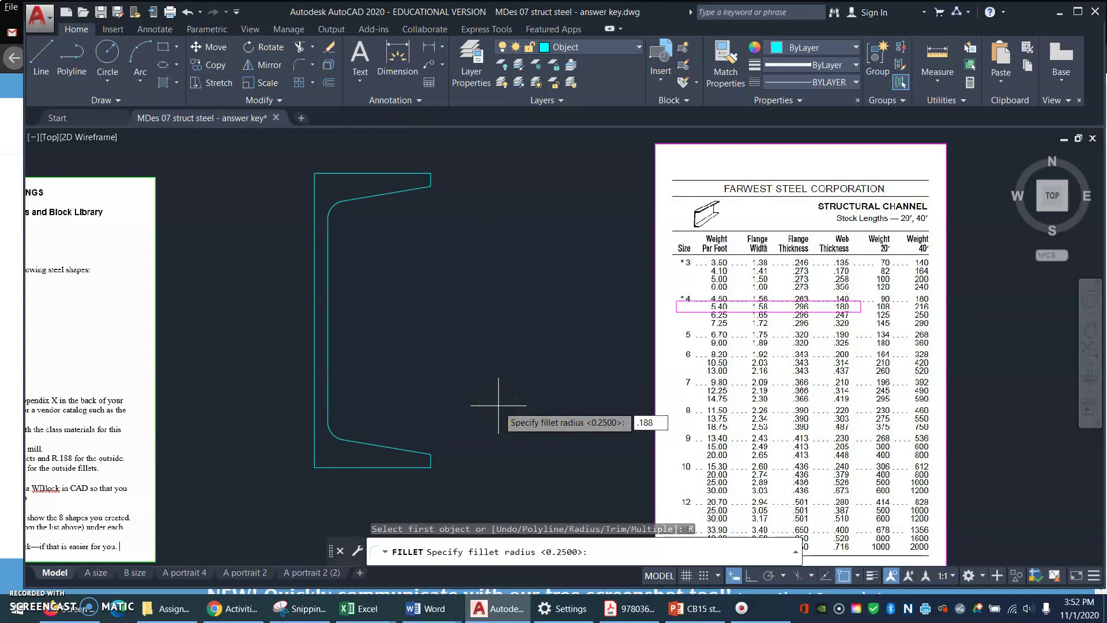
text(.188)
key(Return)
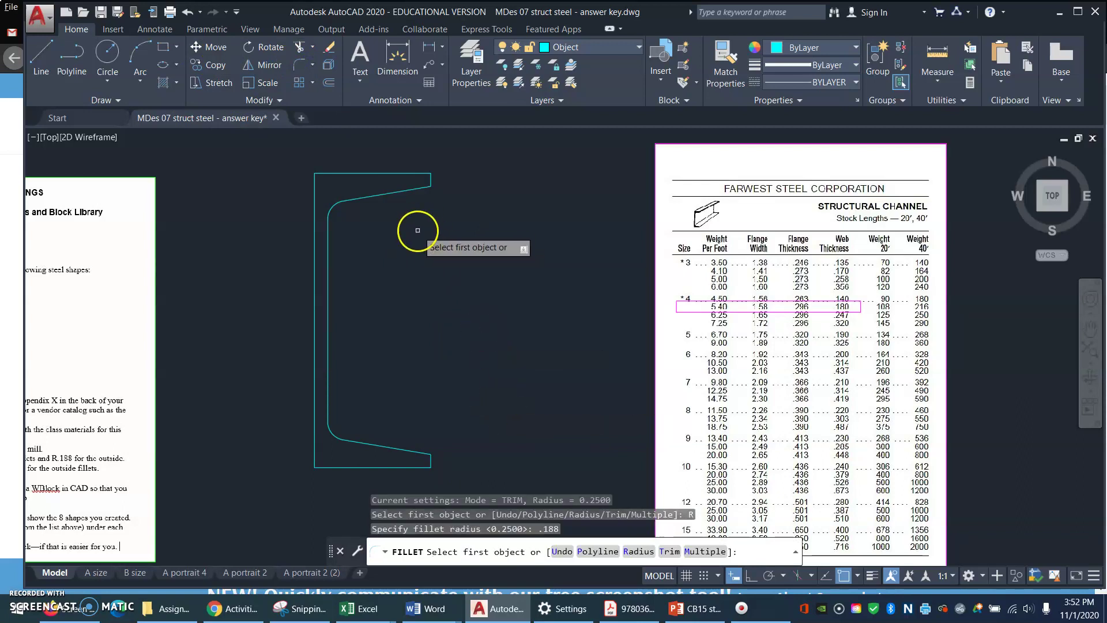
click(410, 189)
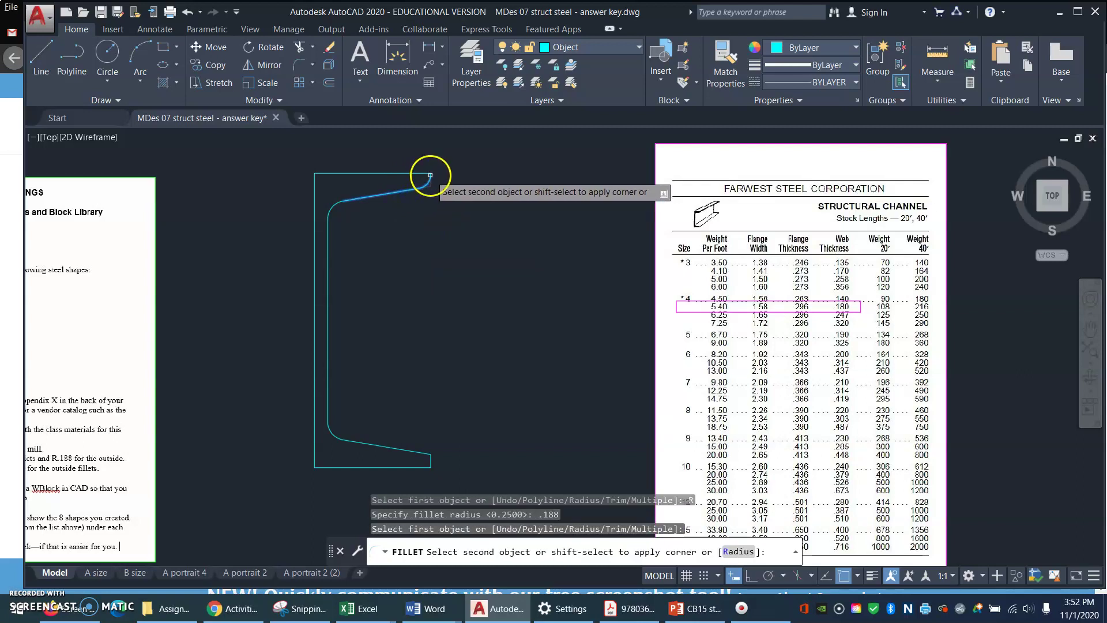
click(428, 178)
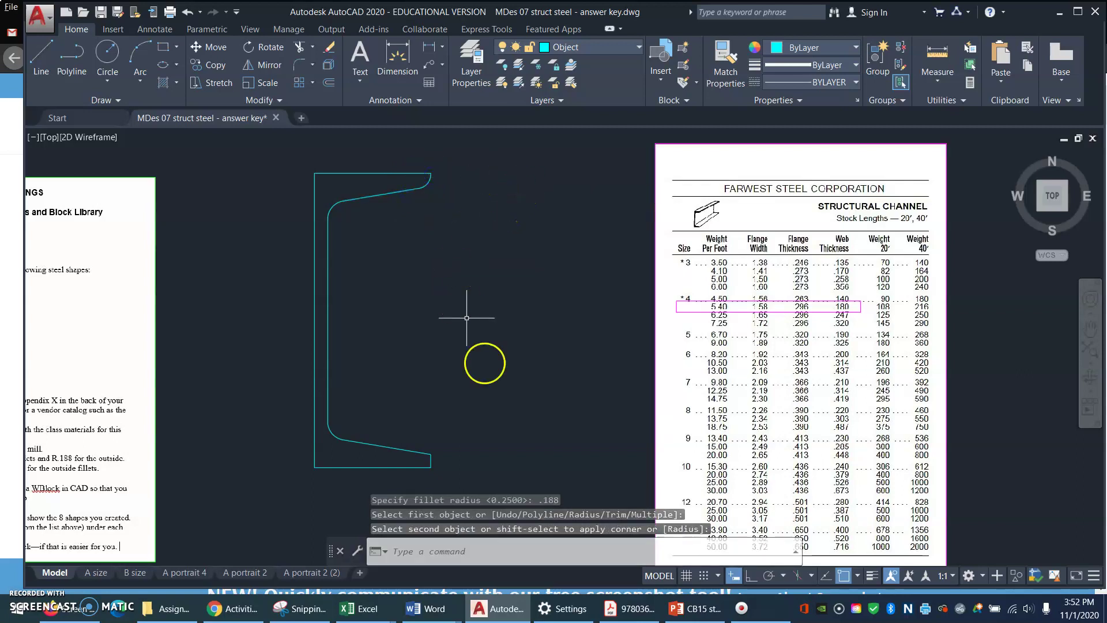
key(Return)
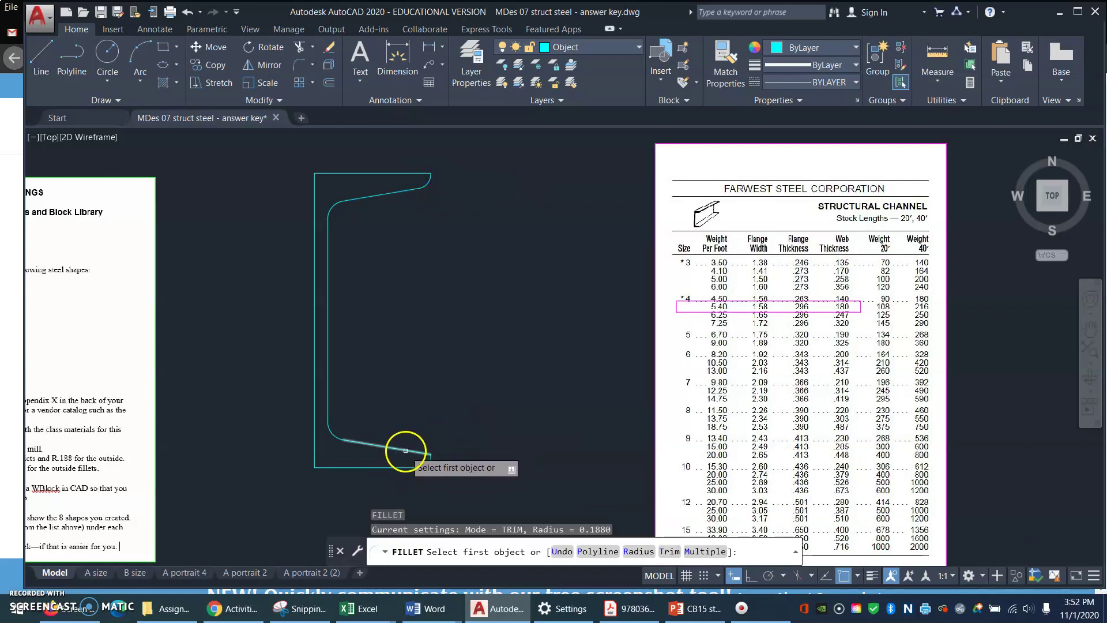
click(407, 448)
click(429, 462)
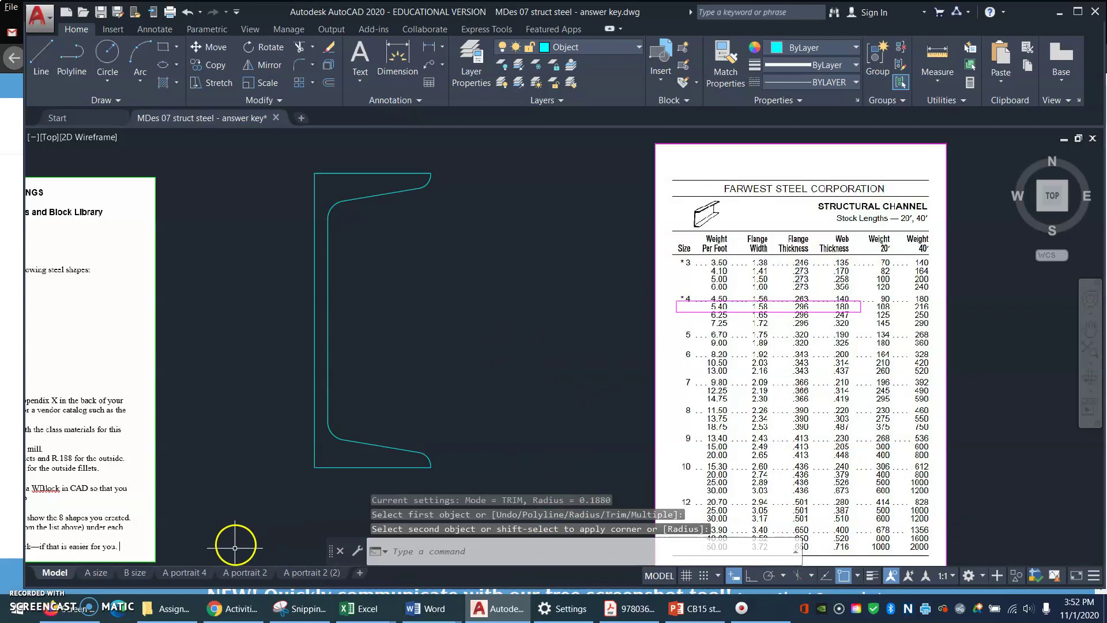
- Show the A portrait 4 layout sheet with the finished steel shapes
click(182, 571)
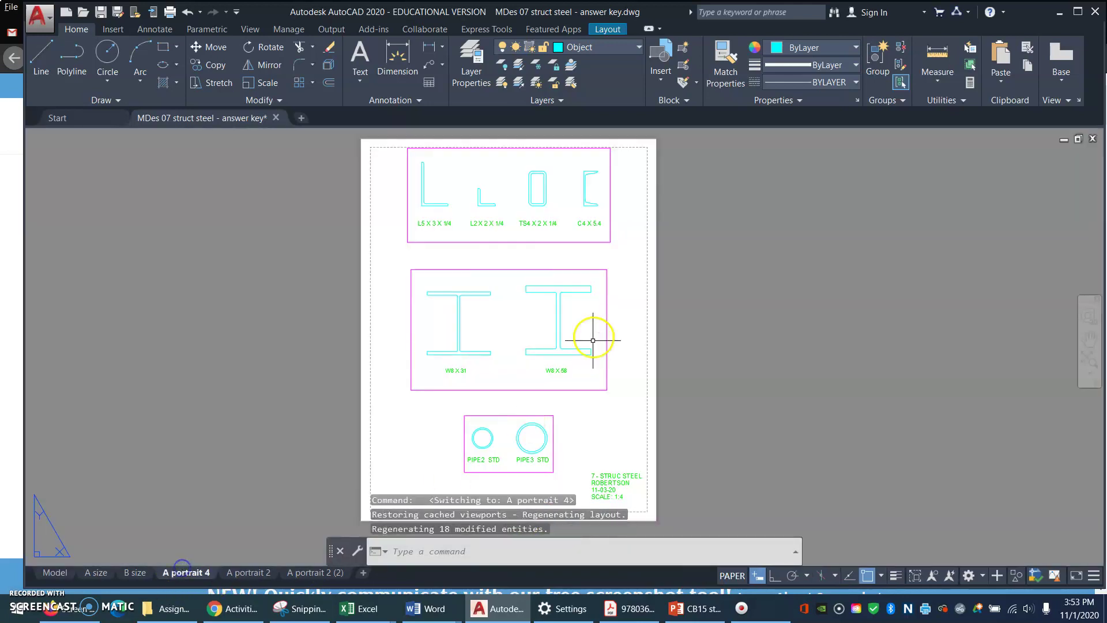
- Return to model space and view the full drawing extents, bringing both rows of steel shapes into view
click(51, 572)
text(z)
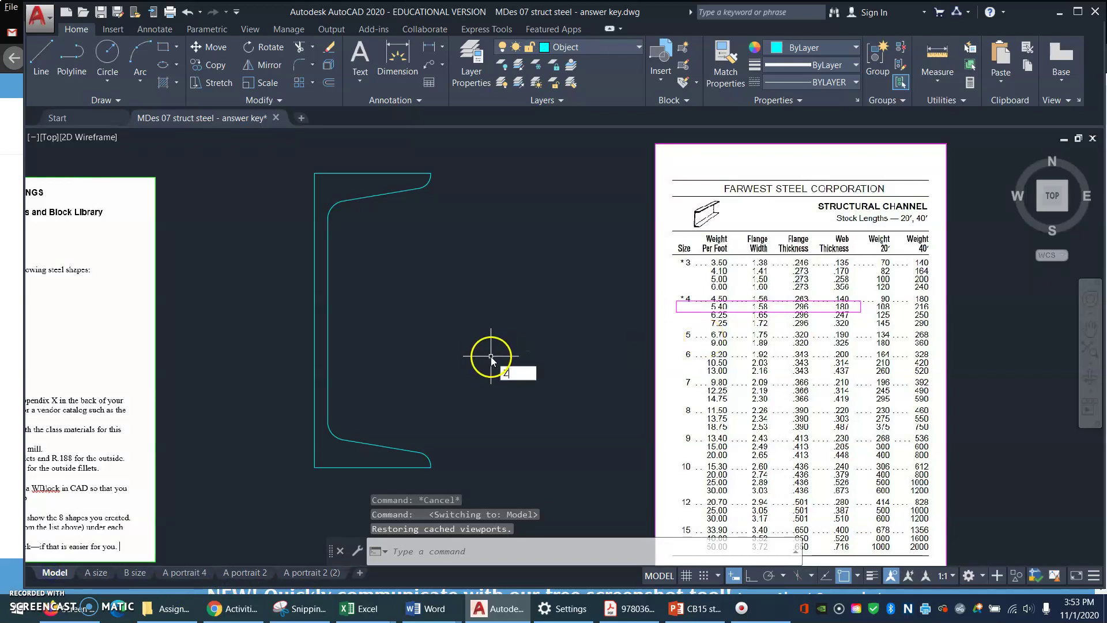
key(Return)
text(e)
key(Return)
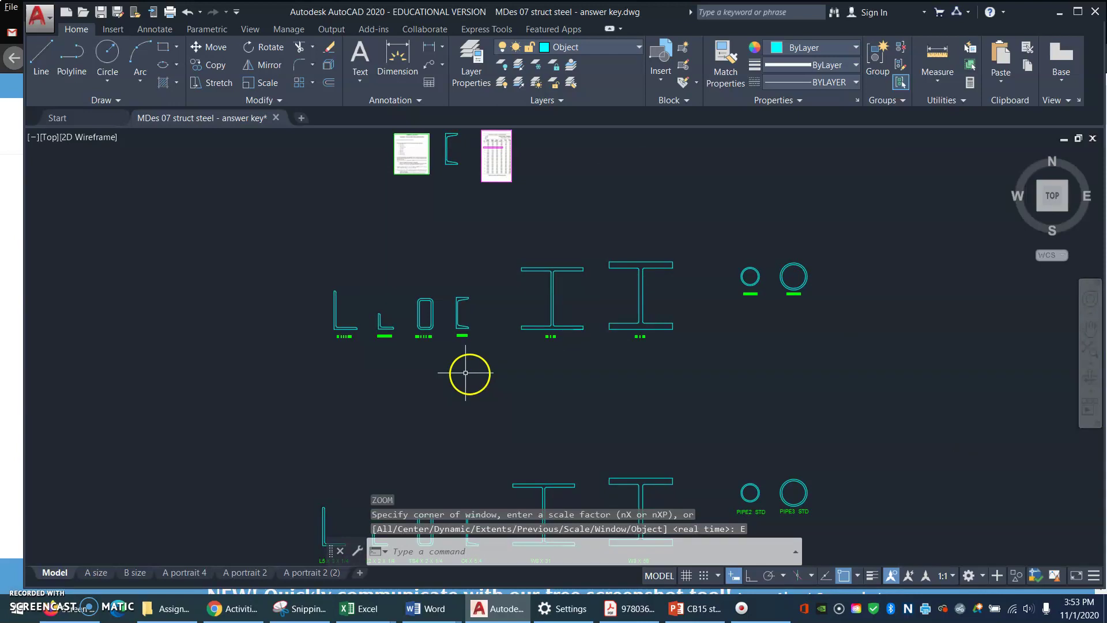
text(p)
key(Return)
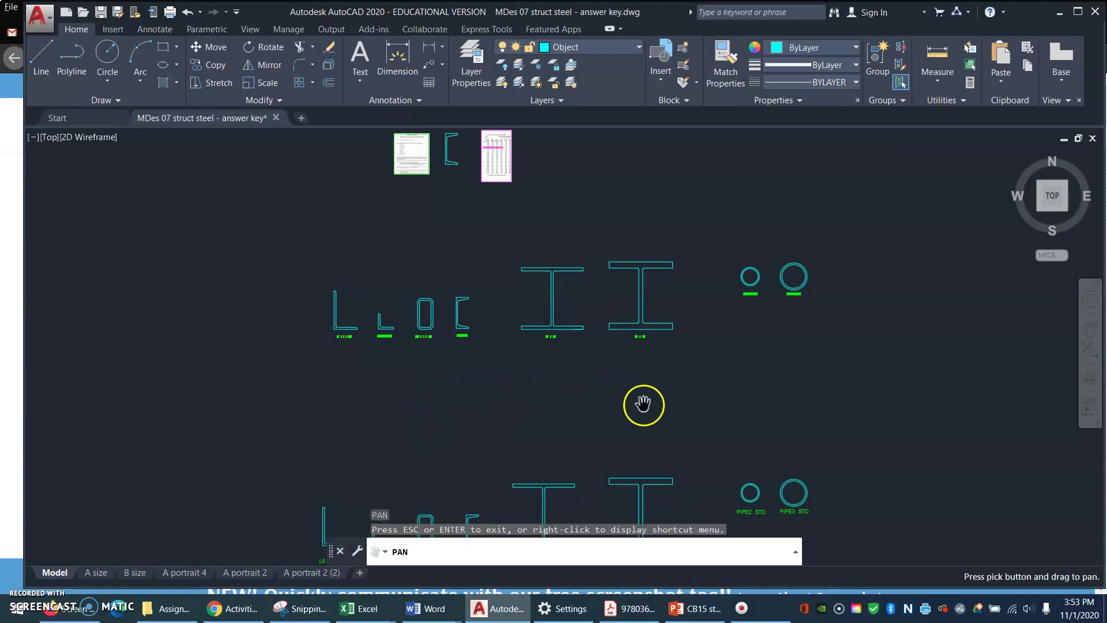
mouse_move(584, 391)
mouse_down()
mouse_move(438, 346)
mouse_move(479, 324)
mouse_move(486, 346)
mouse_up()
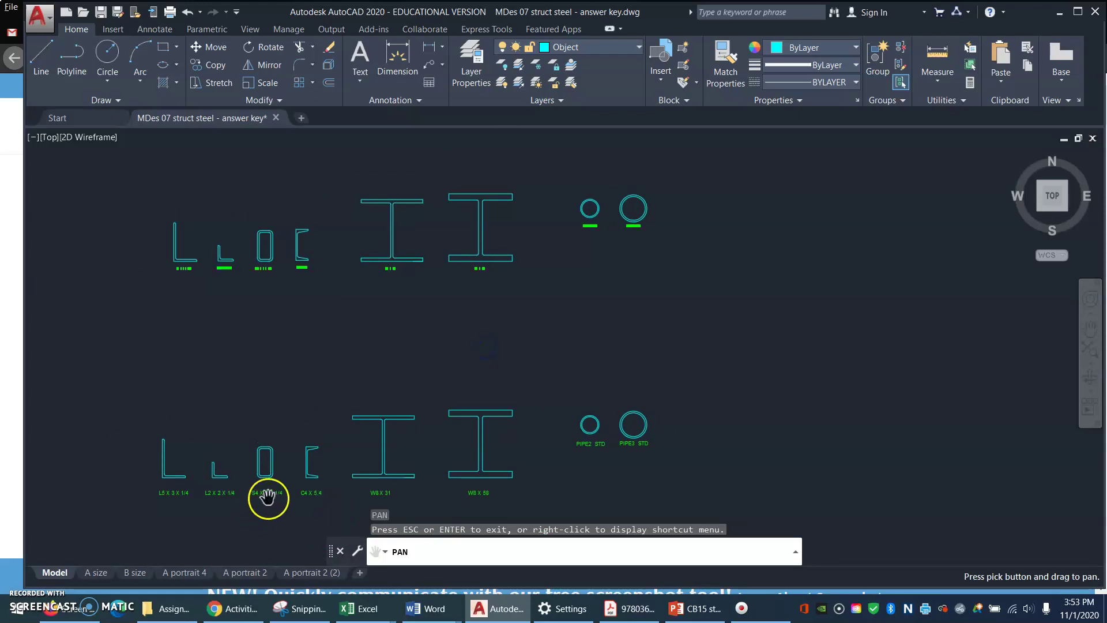
key(Escape)
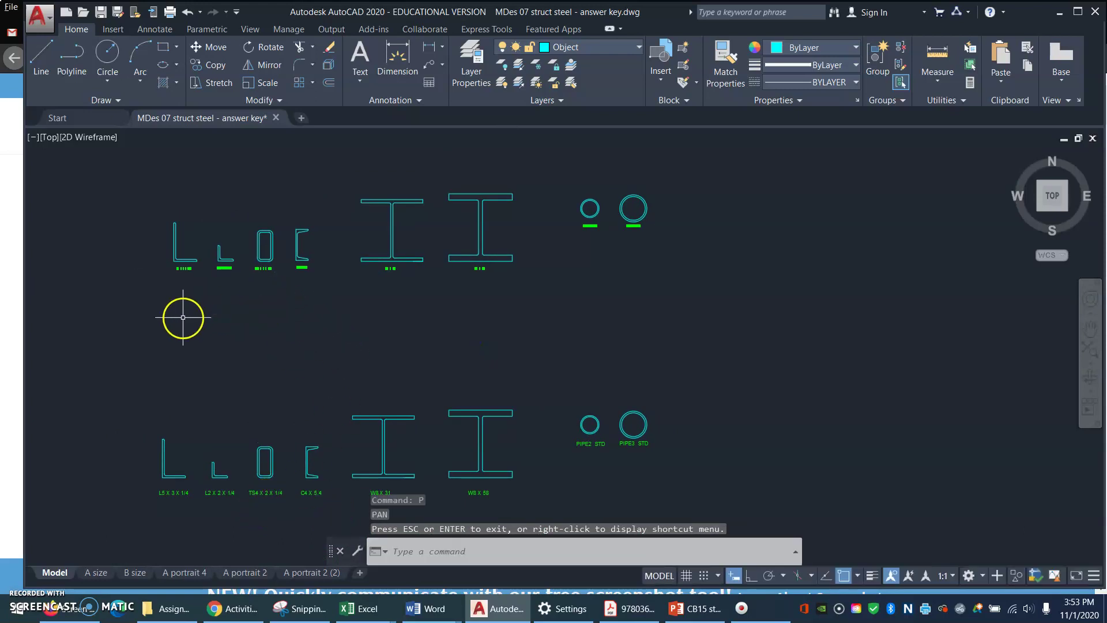
- Examine the upper row of labelled steel shapes up close, restore the previous view and show the A portrait 4 layout
text(z)
key(Return)
click(143, 314)
click(710, 154)
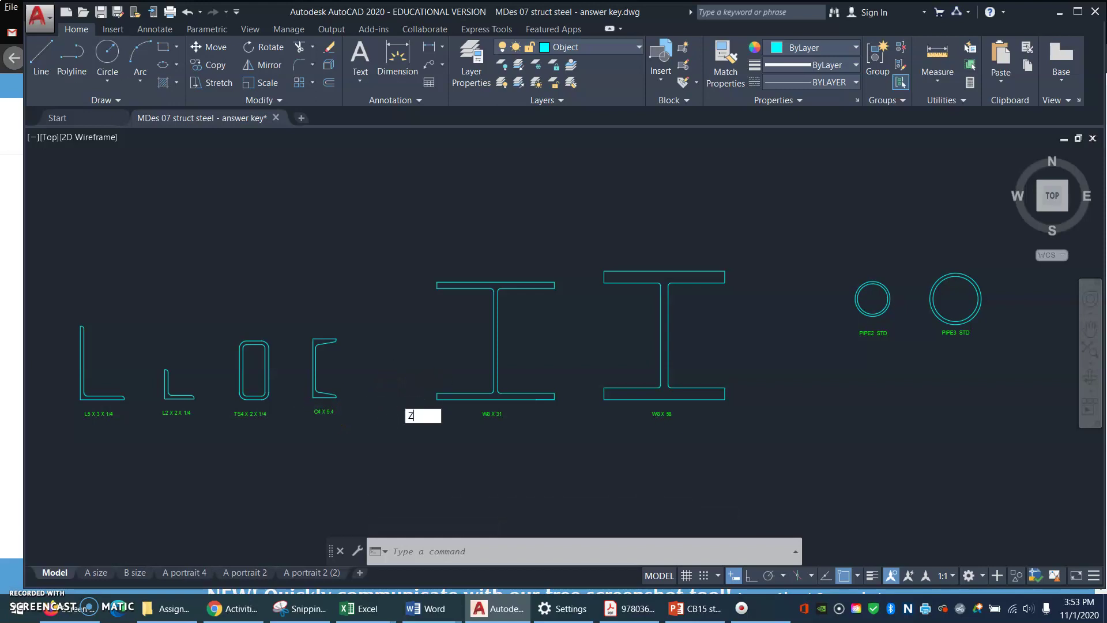
key(Return)
text(P)
key(Return)
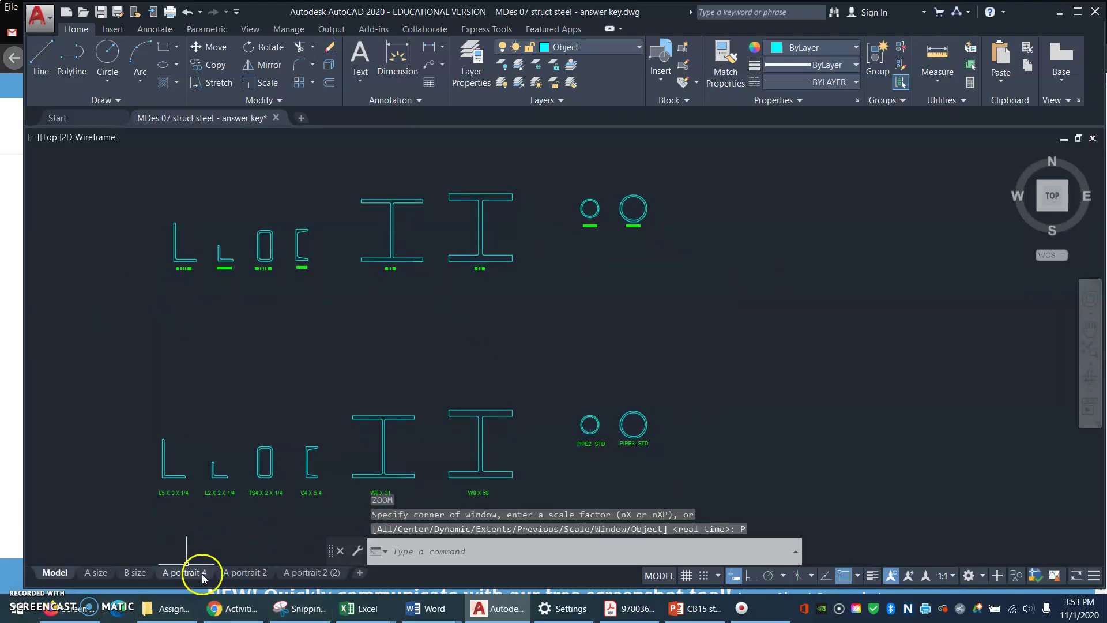
click(202, 575)
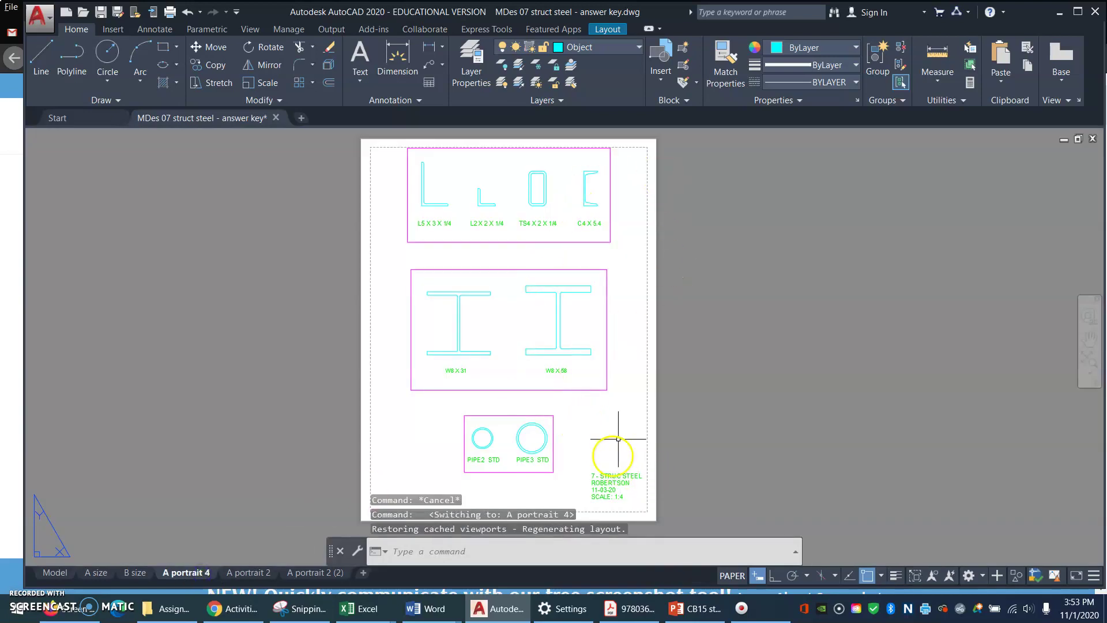